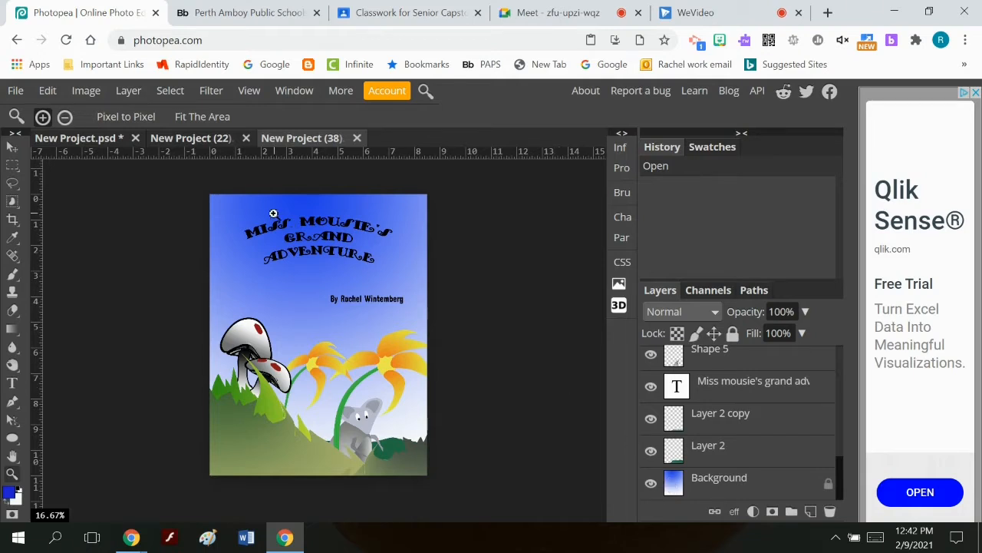
- Compare the birthday cake and mouse cover documents, and hide the cover's Background, lowest Layer 2, Layer 2 copy and title text layers
{"action": "left_click", "coordinate": [84, 140]}
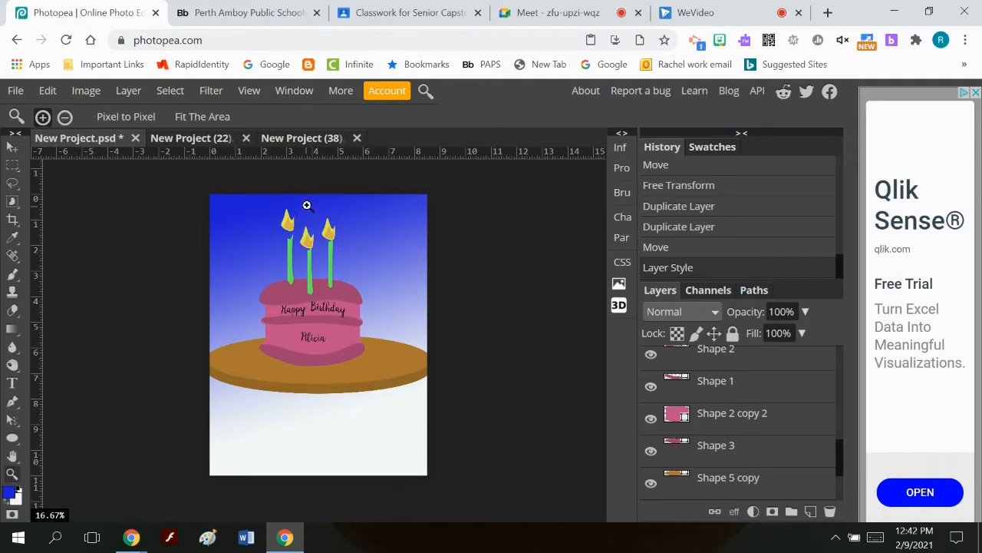
{"action": "left_click", "coordinate": [307, 142]}
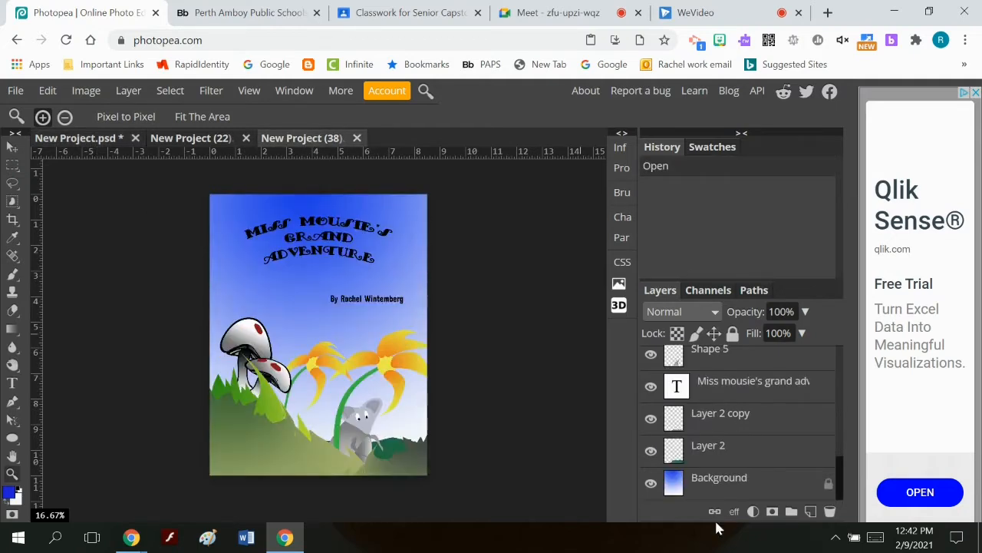
{"action": "left_click", "coordinate": [650, 485]}
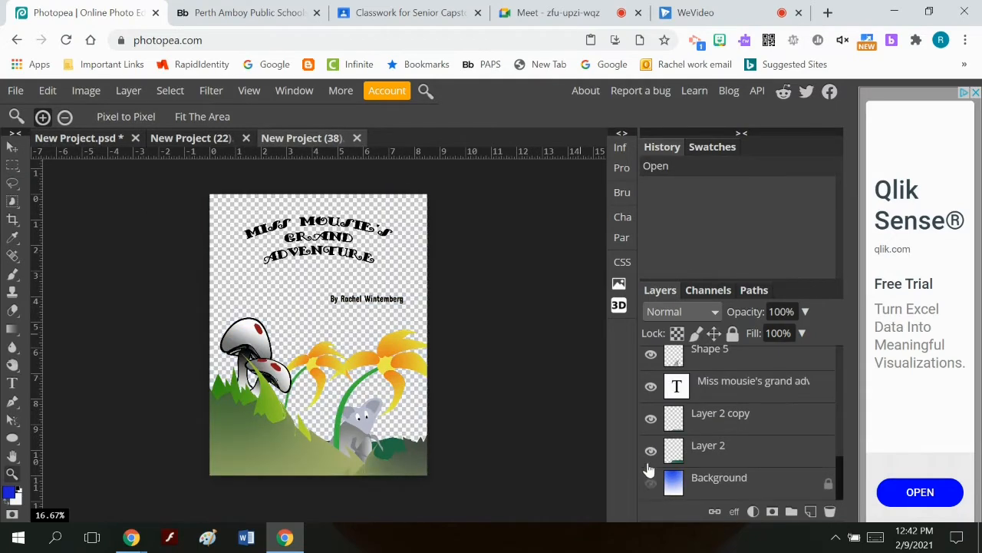
{"action": "left_click", "coordinate": [650, 451]}
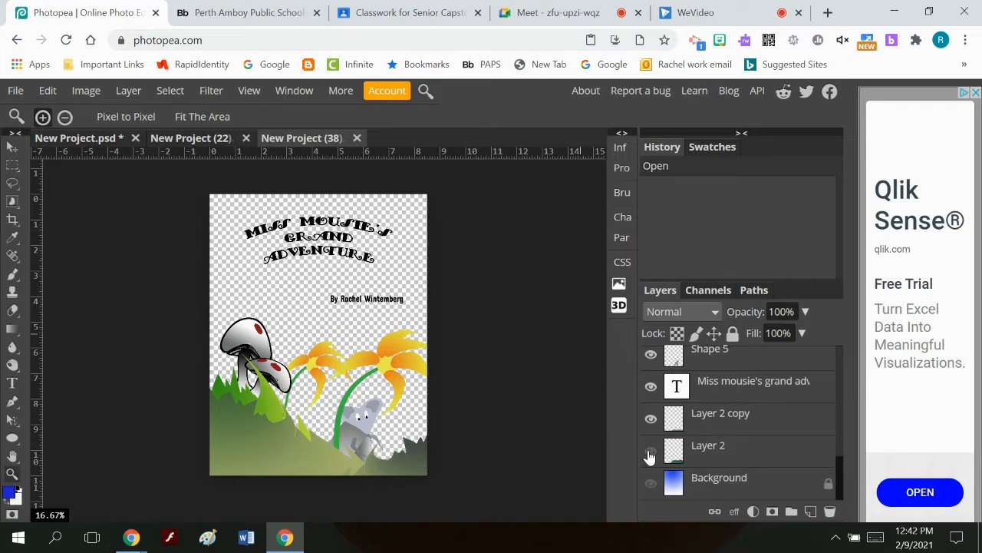
{"action": "left_click", "coordinate": [650, 453]}
{"action": "left_click", "coordinate": [650, 453]}
{"action": "left_click", "coordinate": [650, 423]}
{"action": "left_click", "coordinate": [651, 389]}
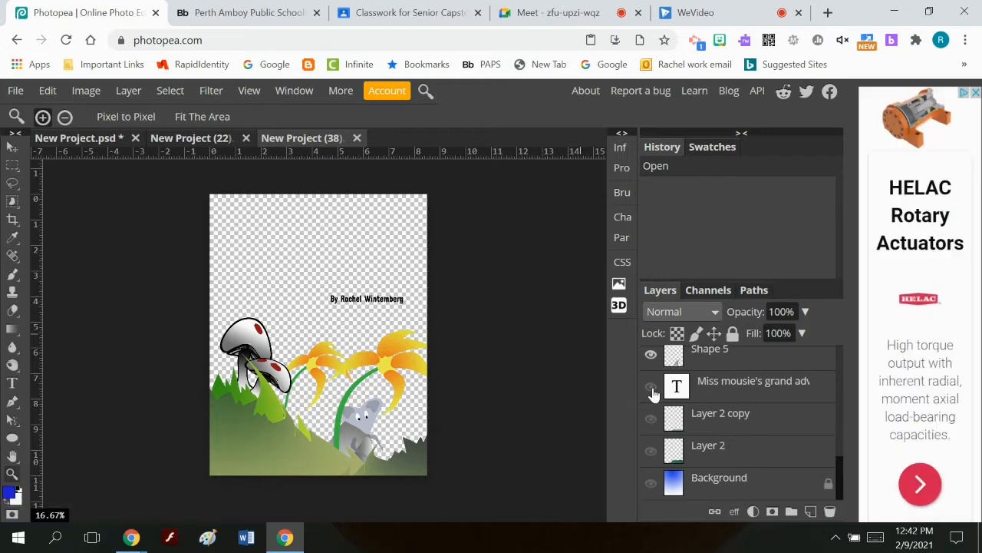
- Hide the mouse cover's Shape 5 layer above the title, then the next Layer 2, Shape 5, Shape 5 copy and Shape 4 layers
{"action": "scroll", "coordinate": [653, 393], "scroll_direction": "up", "scroll_amount": 2}
{"action": "left_click", "coordinate": [651, 431]}
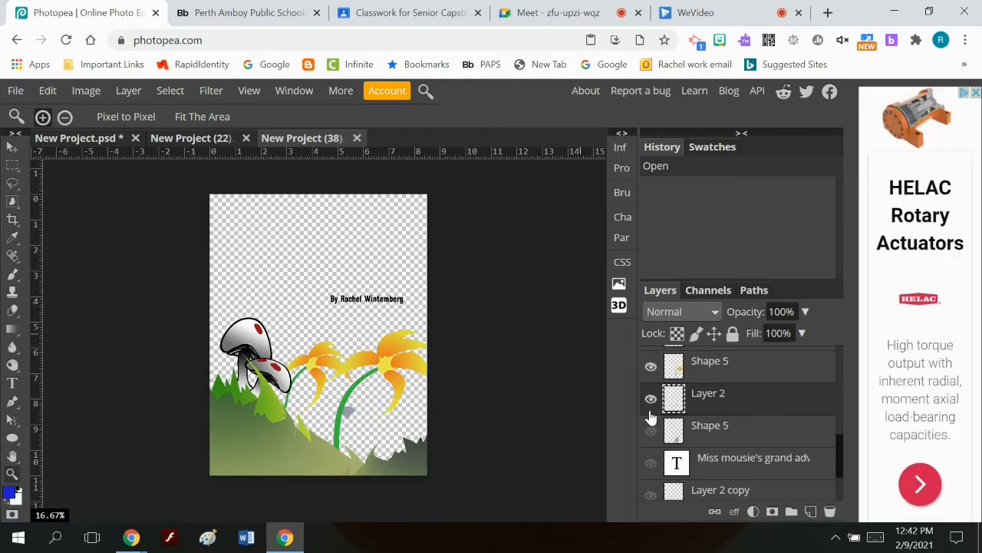
{"action": "left_click", "coordinate": [651, 399]}
{"action": "left_click", "coordinate": [650, 367]}
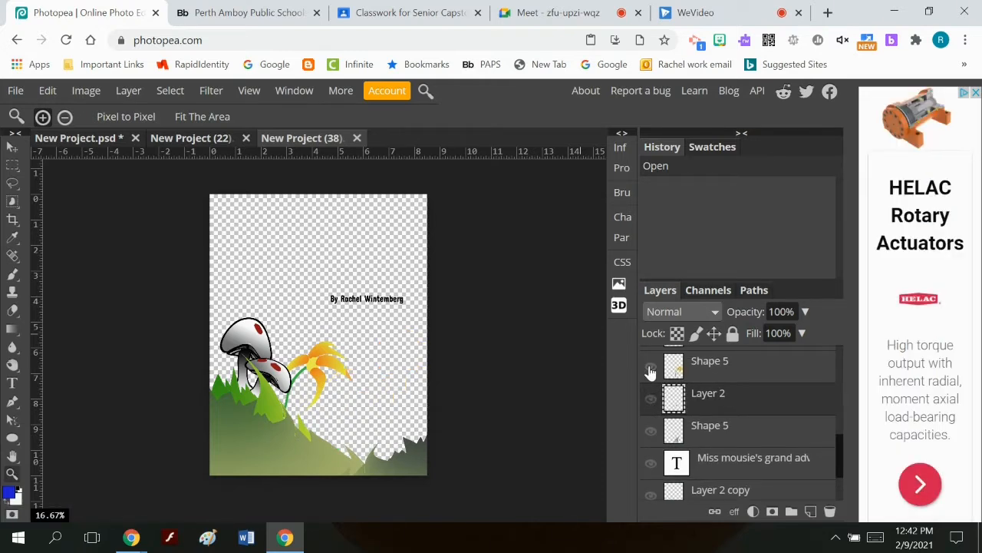
{"action": "scroll", "coordinate": [651, 372], "scroll_direction": "up", "scroll_amount": 2}
{"action": "left_click", "coordinate": [651, 411]}
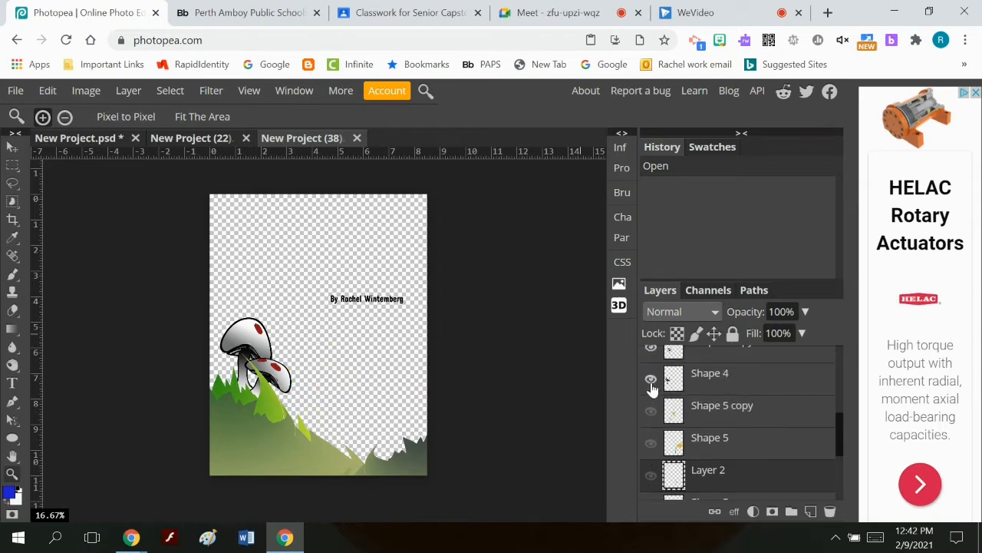
{"action": "left_click", "coordinate": [650, 380]}
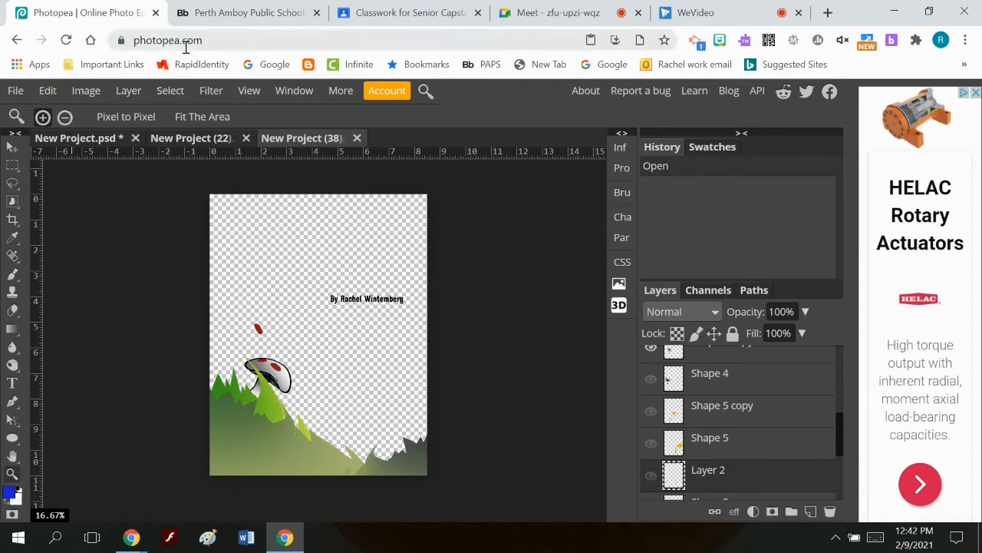
- Create a new print project 8.5 in wide and 11 in high at 300 DPI with a white background
{"action": "left_click", "coordinate": [15, 91]}
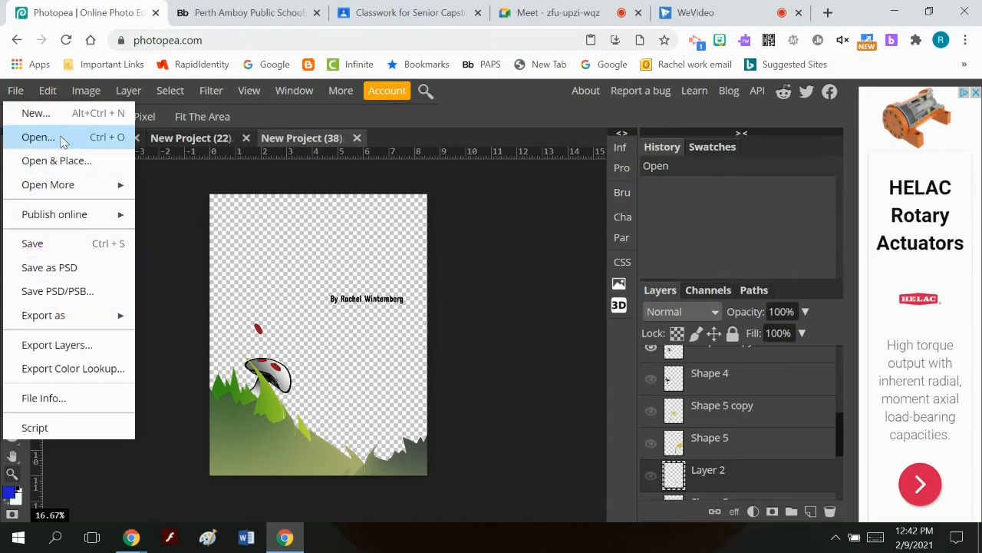
{"action": "left_click", "coordinate": [46, 113]}
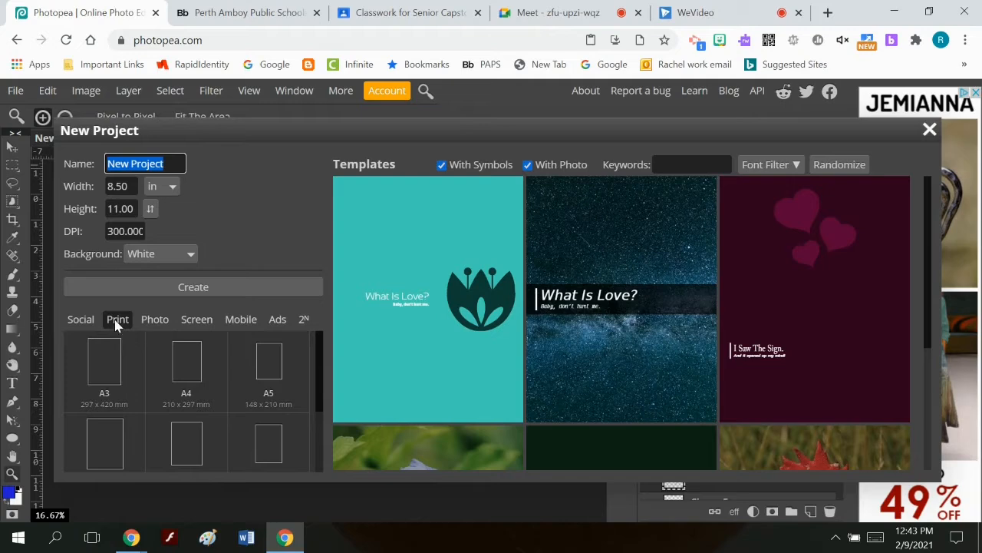
{"action": "scroll", "coordinate": [128, 366], "scroll_direction": "down", "scroll_amount": 3}
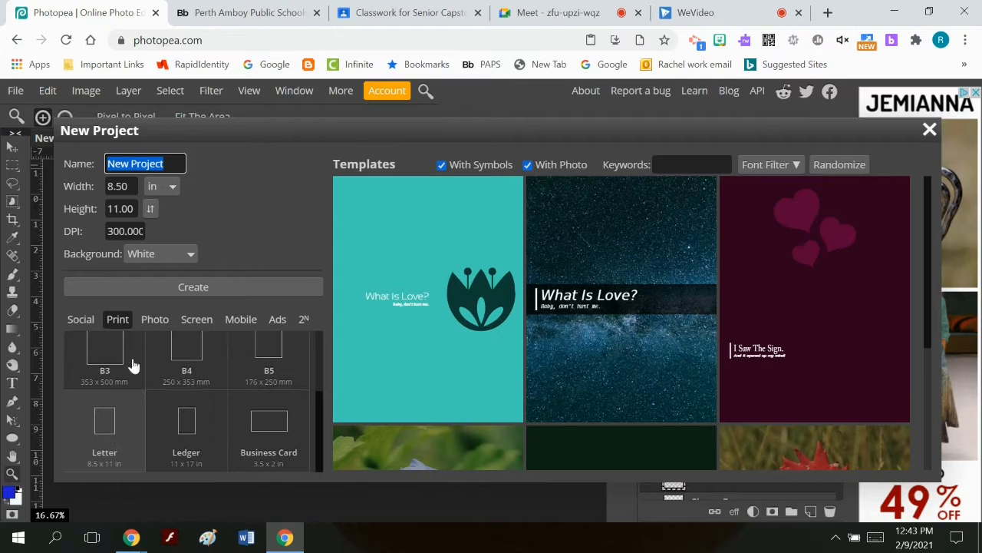
{"action": "left_click", "coordinate": [187, 289]}
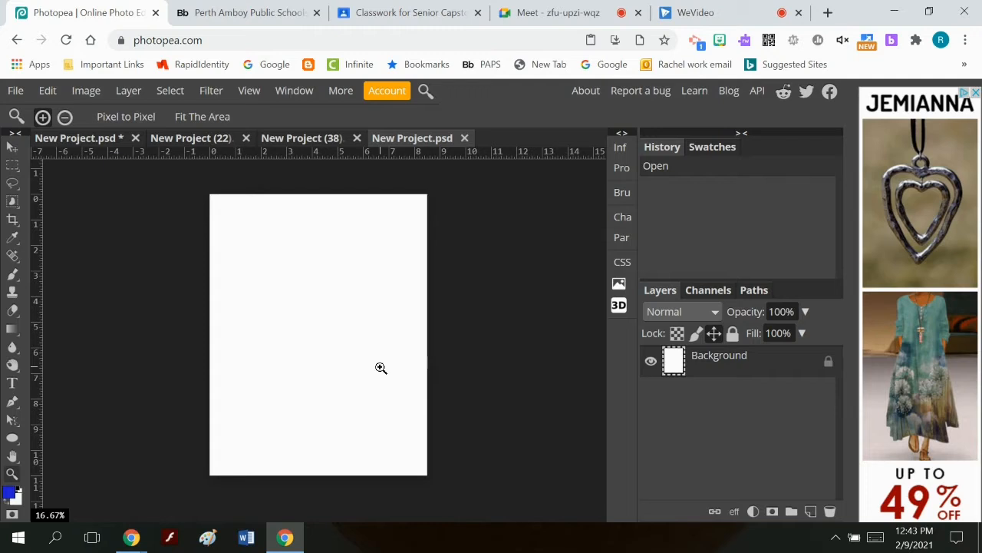
- Set up the Rectangle tool with a solid pinkish-purple fill, hex b747ae
{"action": "right_click", "coordinate": [14, 448]}
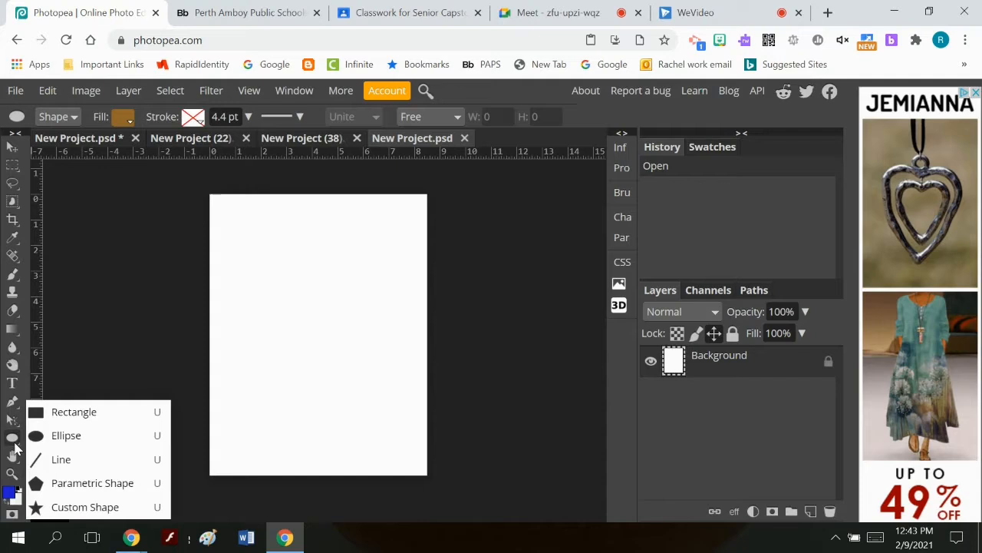
{"action": "left_click", "coordinate": [52, 411]}
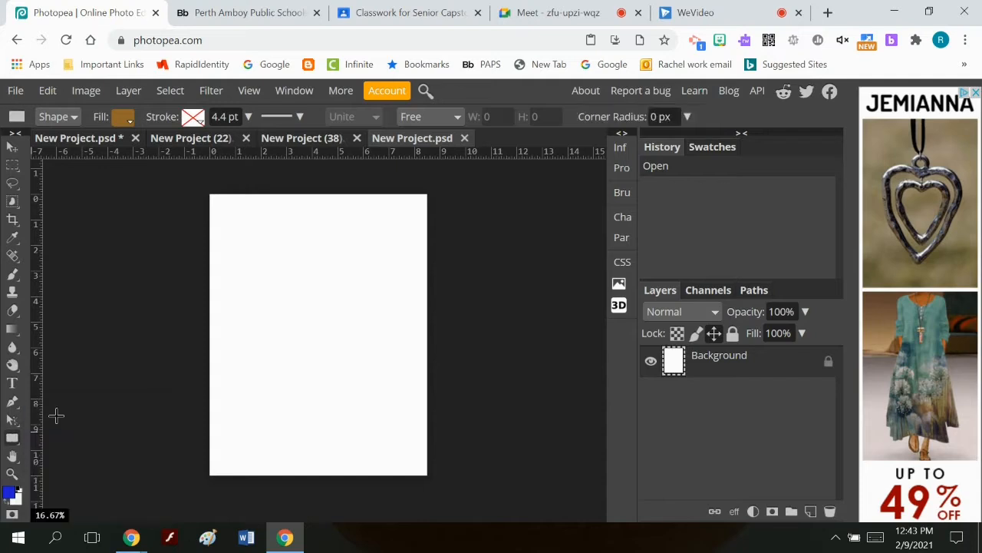
{"action": "right_click", "coordinate": [14, 441]}
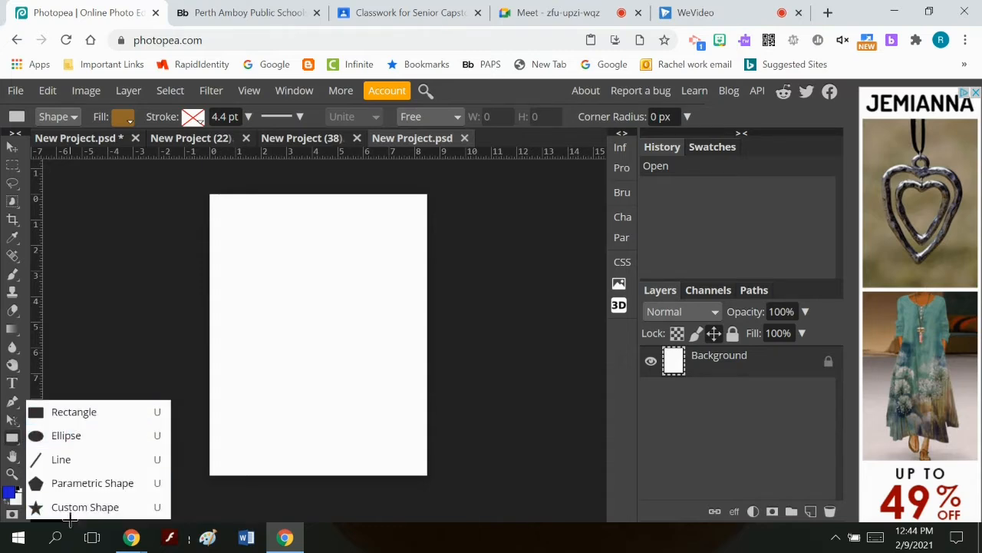
{"action": "left_click", "coordinate": [74, 413]}
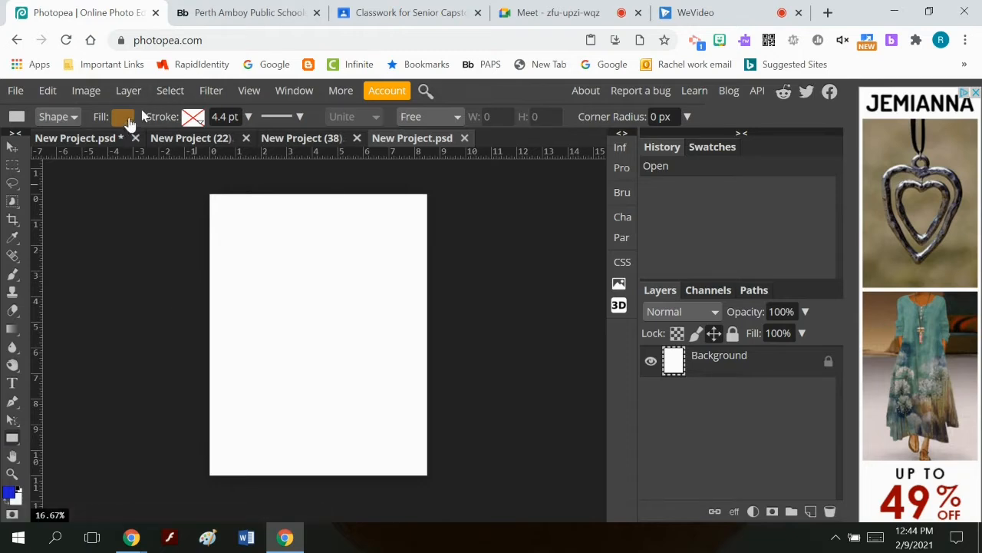
{"action": "left_click", "coordinate": [123, 118]}
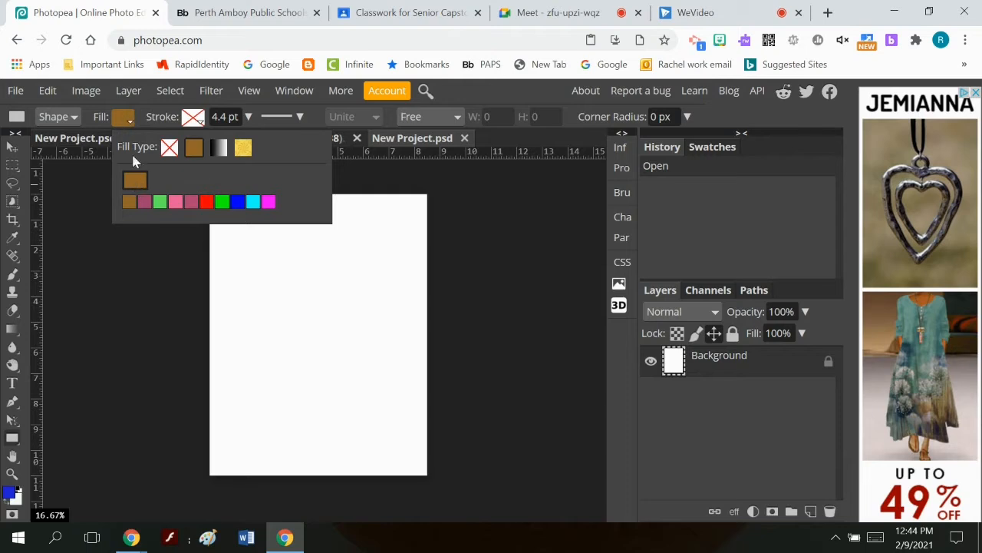
{"action": "left_click", "coordinate": [135, 181]}
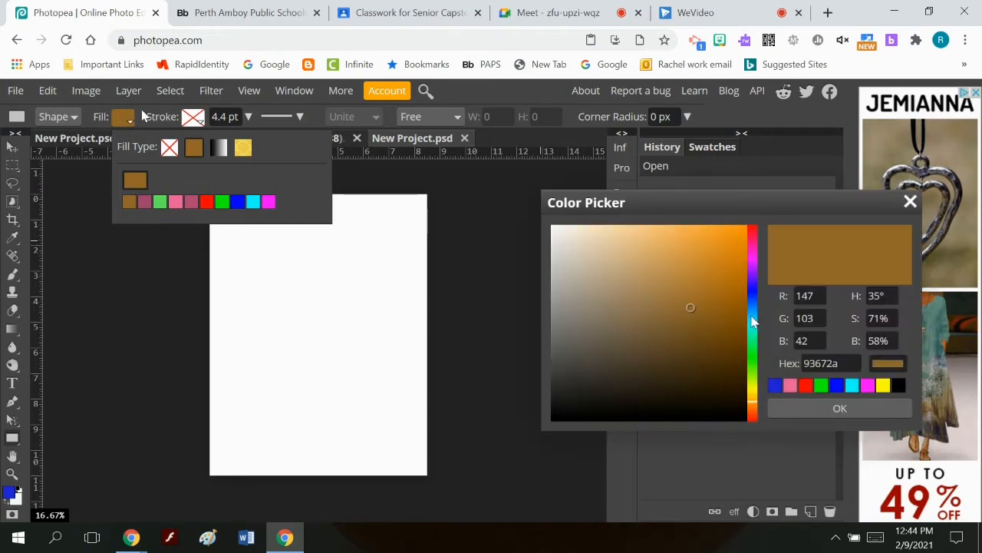
{"action": "left_click", "coordinate": [753, 259]}
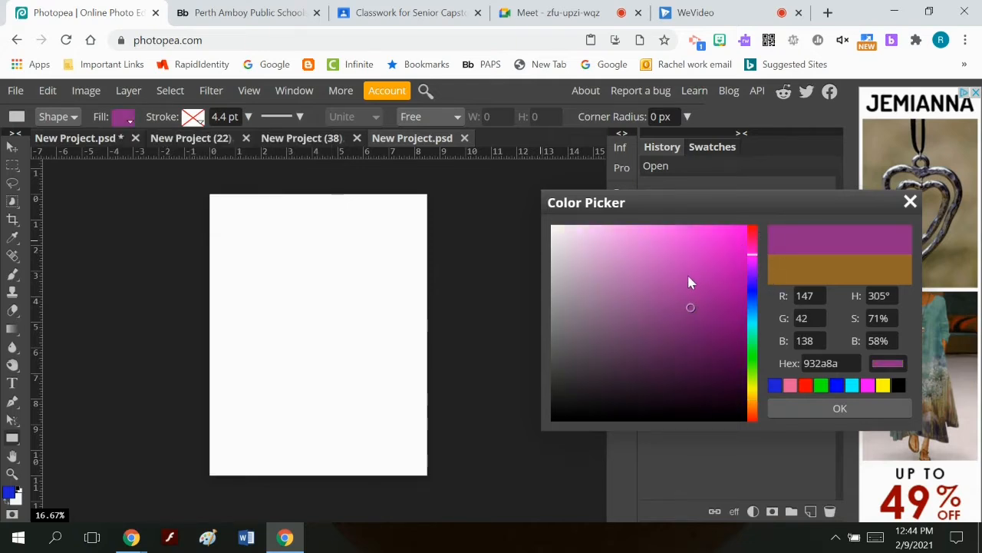
{"action": "left_click_drag", "start_coordinate": [689, 282], "coordinate": [673, 282]}
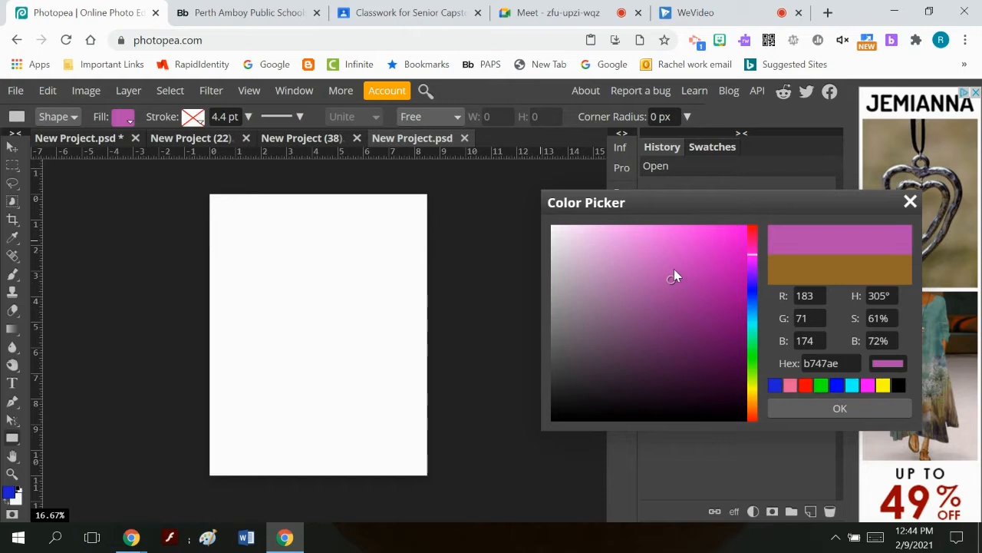
{"action": "left_click", "coordinate": [821, 408]}
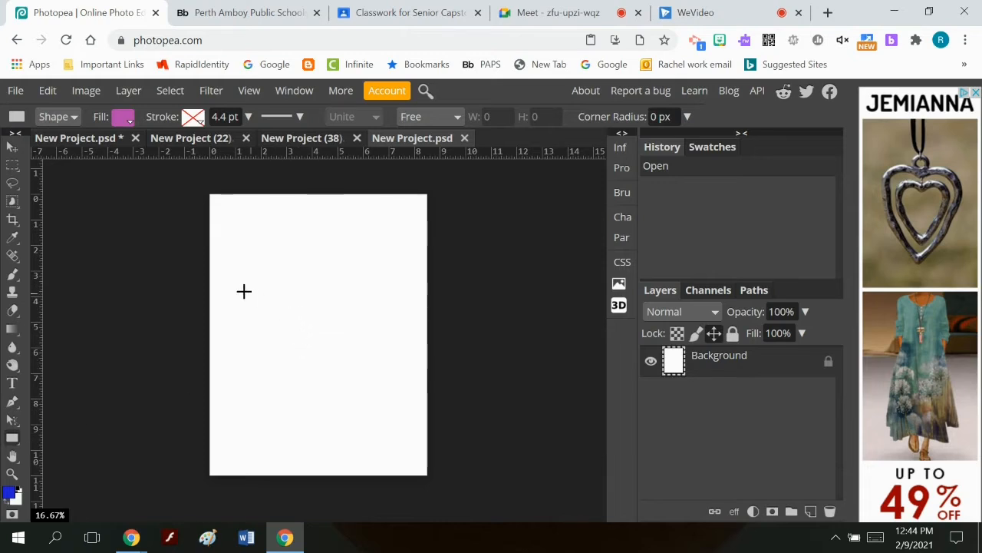
- Draw a trial rectangle about 4 in wide and 2.3 in high on the page, and undo it
{"action": "left_click_drag", "start_coordinate": [235, 267], "coordinate": [335, 326]}
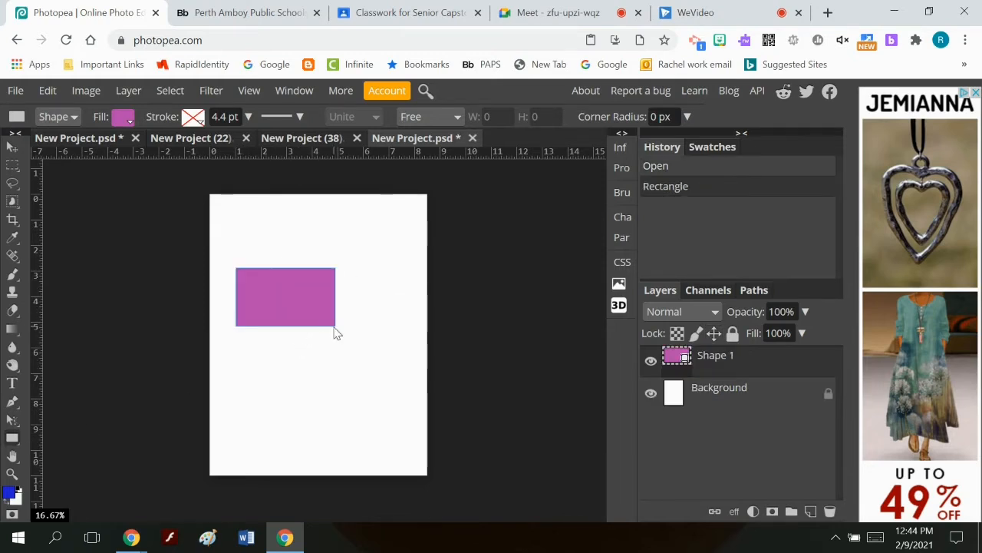
{"action": "key", "text": "ctrl+z"}
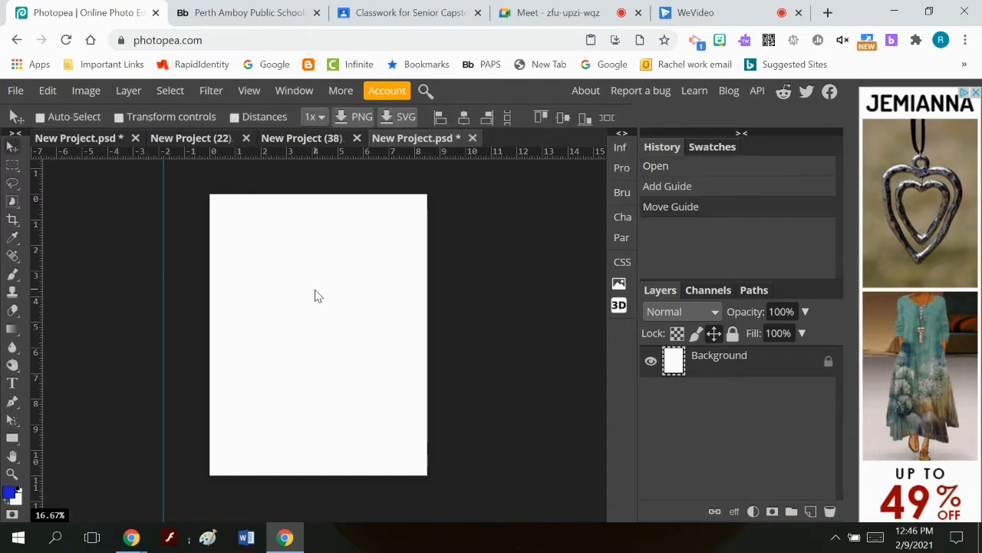
- Duplicate the Background layer and draw a purple rectangle about 6 in wide and 1.1 in high across the page's upper half
{"action": "left_click_drag", "start_coordinate": [329, 308], "coordinate": [139, 284]}
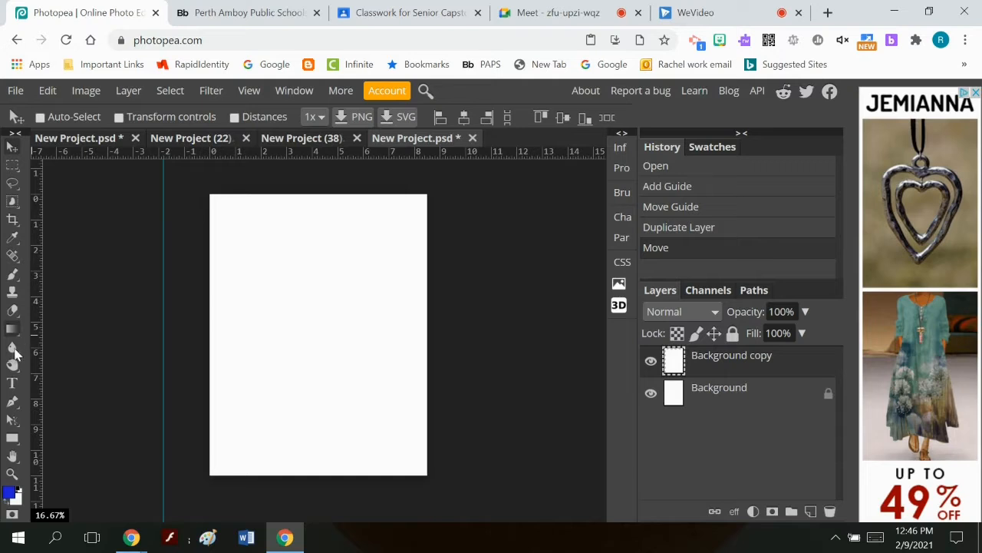
{"action": "left_click", "coordinate": [12, 437]}
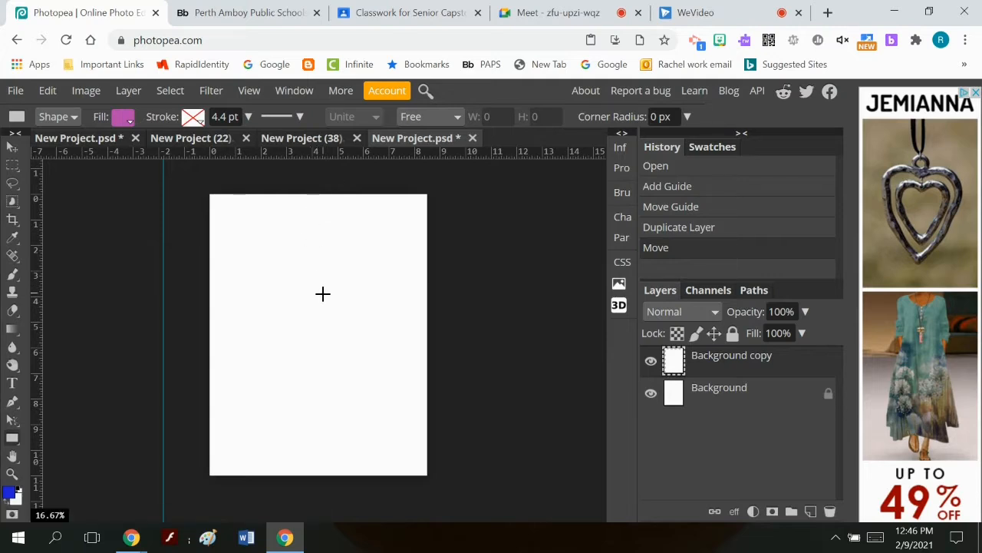
{"action": "left_click_drag", "start_coordinate": [323, 293], "coordinate": [399, 308]}
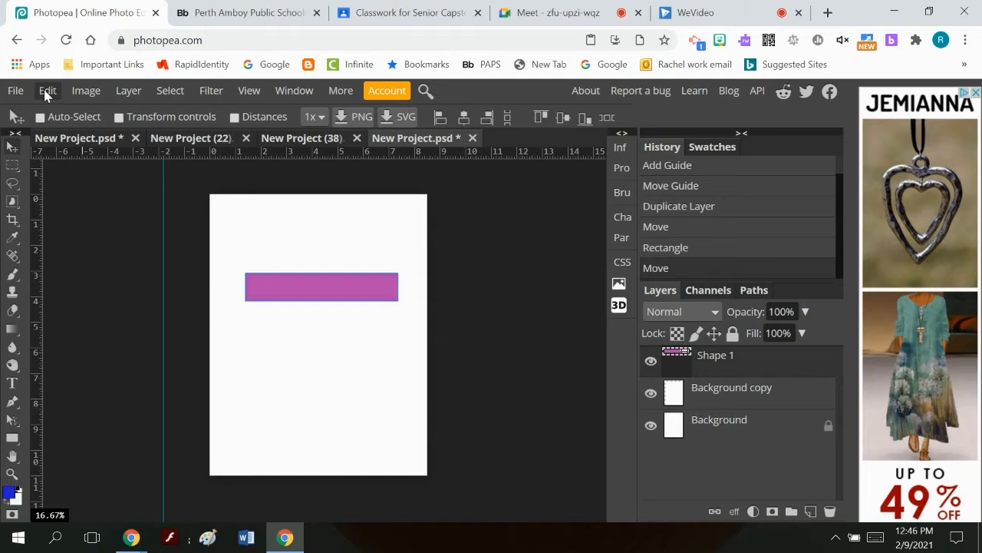
- Duplicate the purple rectangle's layer and move the original Shape 1 down to sit just below its copy
{"action": "left_click", "coordinate": [124, 91]}
{"action": "mouse_move", "coordinate": [177, 220]}
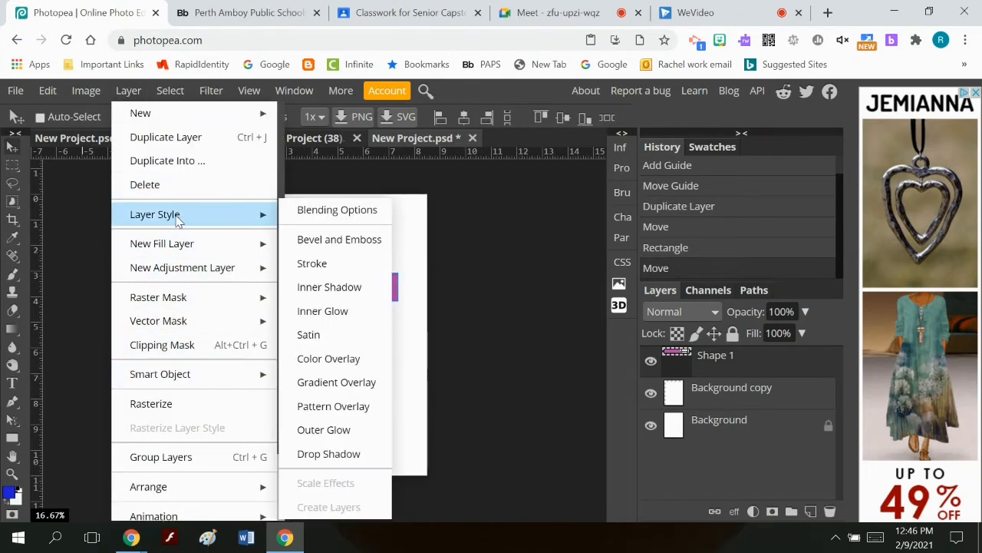
{"action": "left_click", "coordinate": [191, 138]}
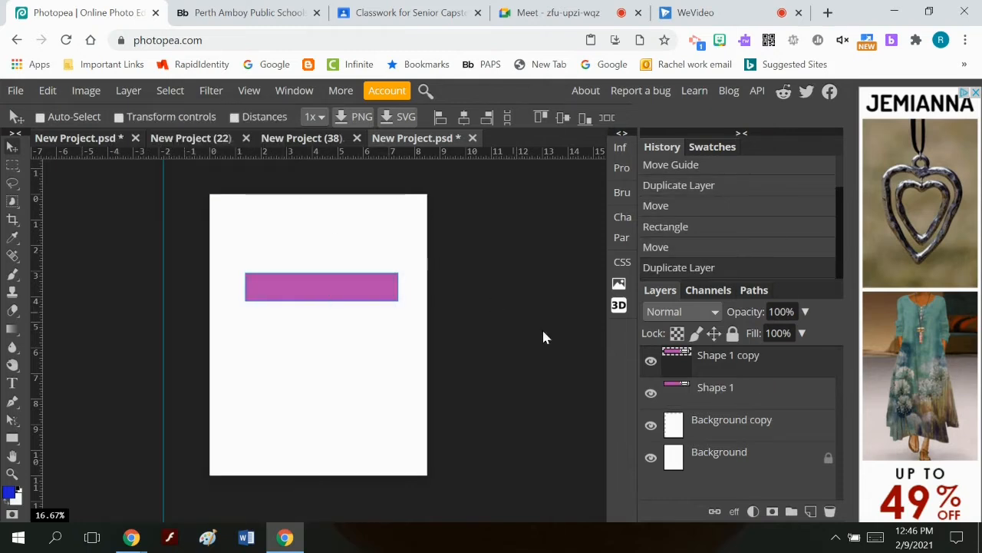
{"action": "left_click", "coordinate": [716, 390]}
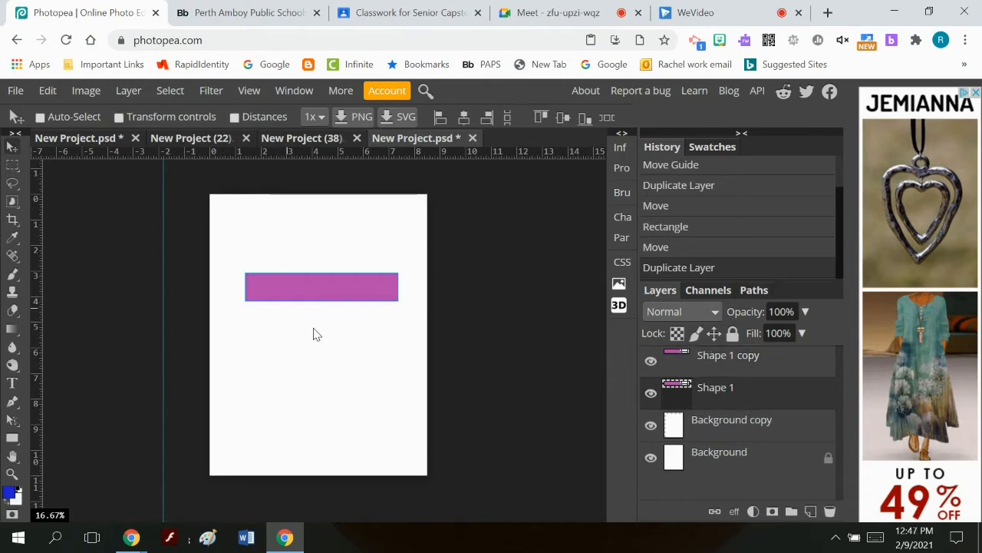
{"action": "left_click_drag", "start_coordinate": [320, 291], "coordinate": [319, 336]}
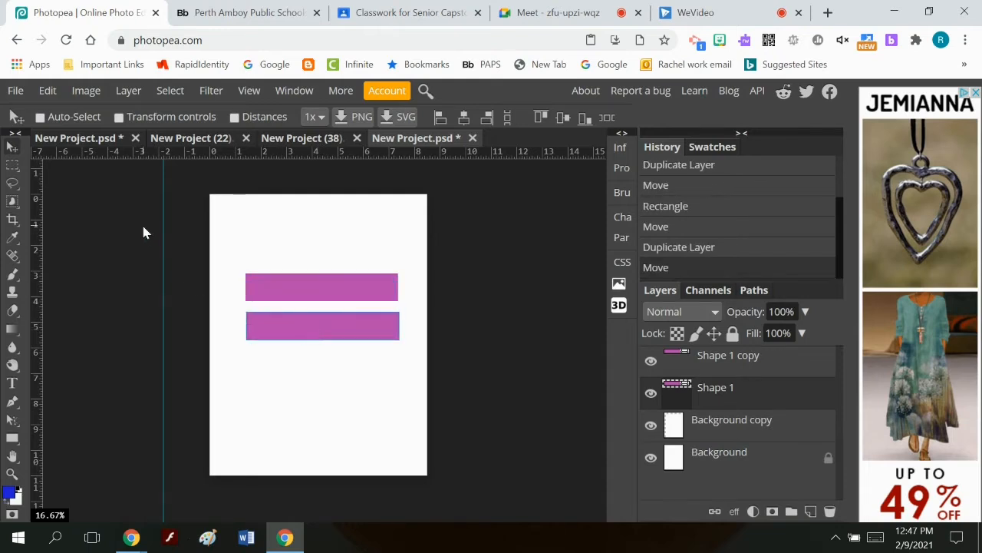
- Change the lower rectangle's fill to a darker purple, hex 993b92
{"action": "left_click", "coordinate": [12, 437]}
{"action": "left_click", "coordinate": [123, 118]}
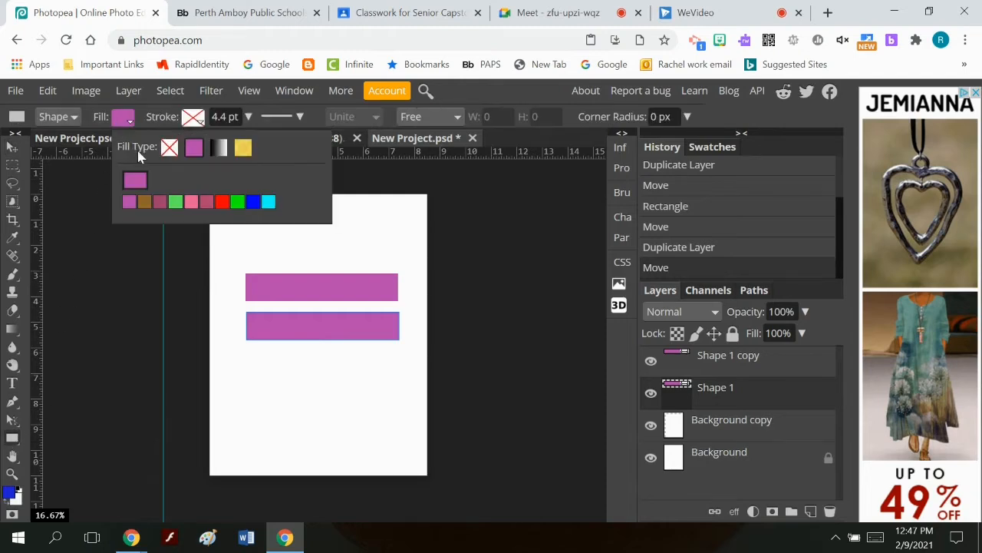
{"action": "left_click", "coordinate": [135, 181]}
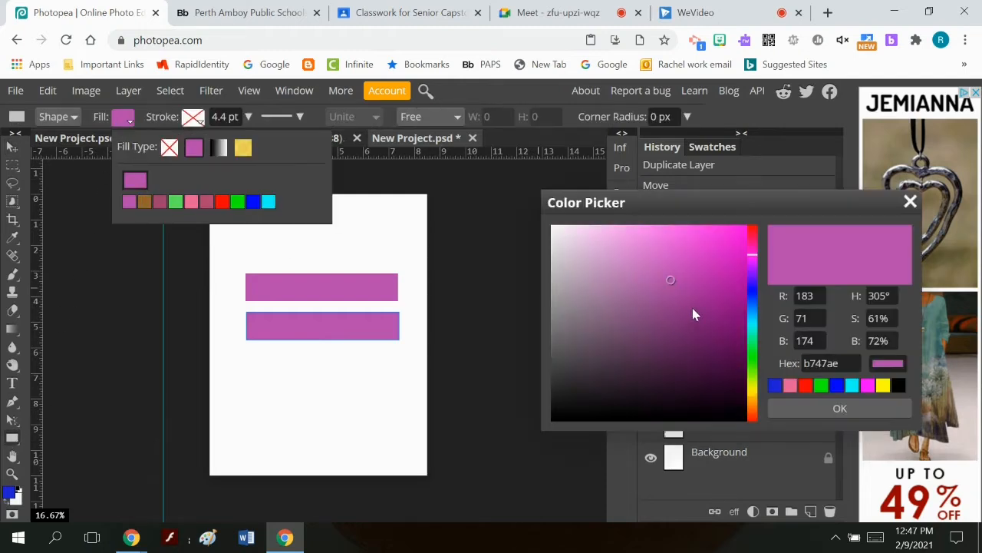
{"action": "left_click", "coordinate": [672, 303]}
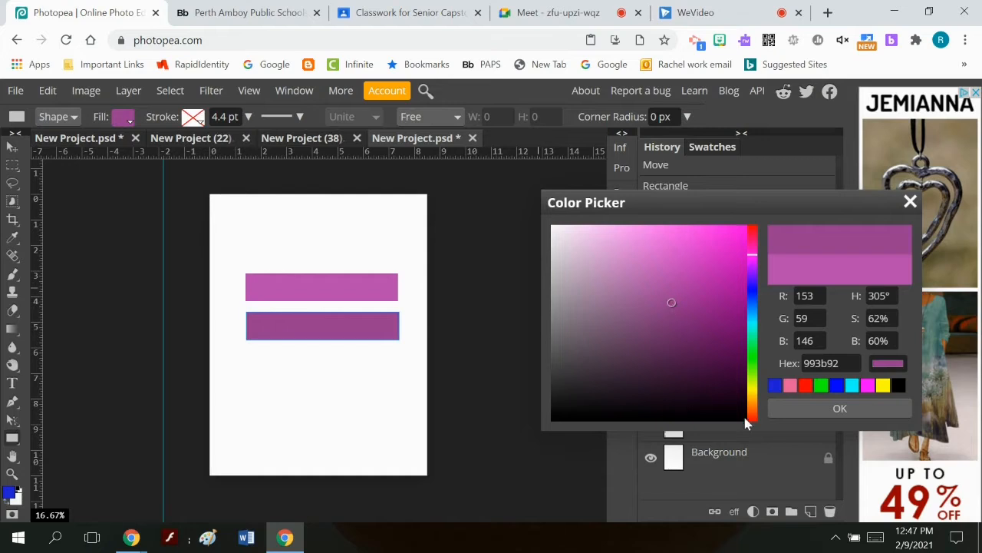
{"action": "left_click", "coordinate": [803, 408]}
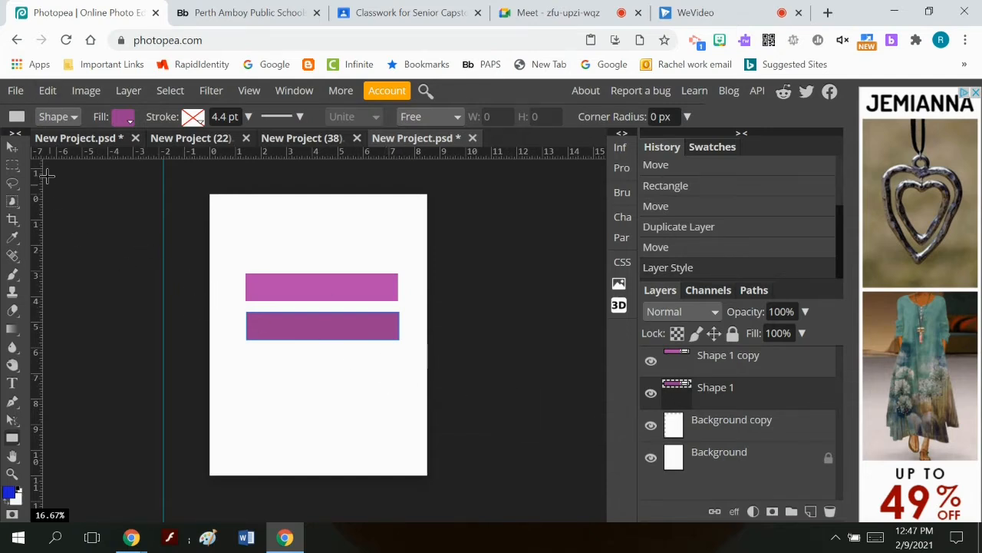
- Move the darker rectangle down about 1.8 in and draw an ellipse about 7.4 in wide and 1.2 in high between the two rectangles
{"action": "left_click", "coordinate": [11, 152]}
{"action": "left_click_drag", "start_coordinate": [303, 336], "coordinate": [307, 384]}
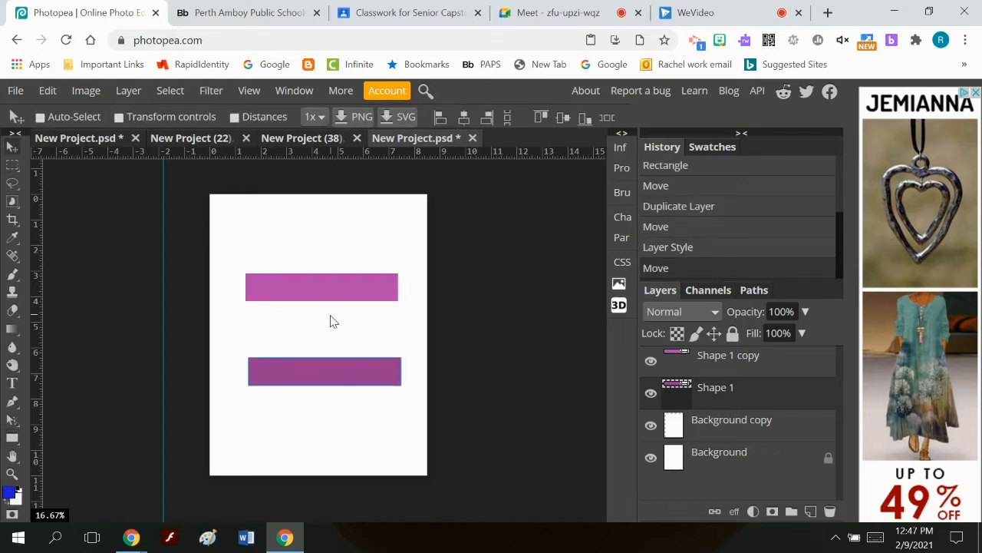
{"action": "left_click", "coordinate": [12, 437]}
{"action": "left_click", "coordinate": [56, 438]}
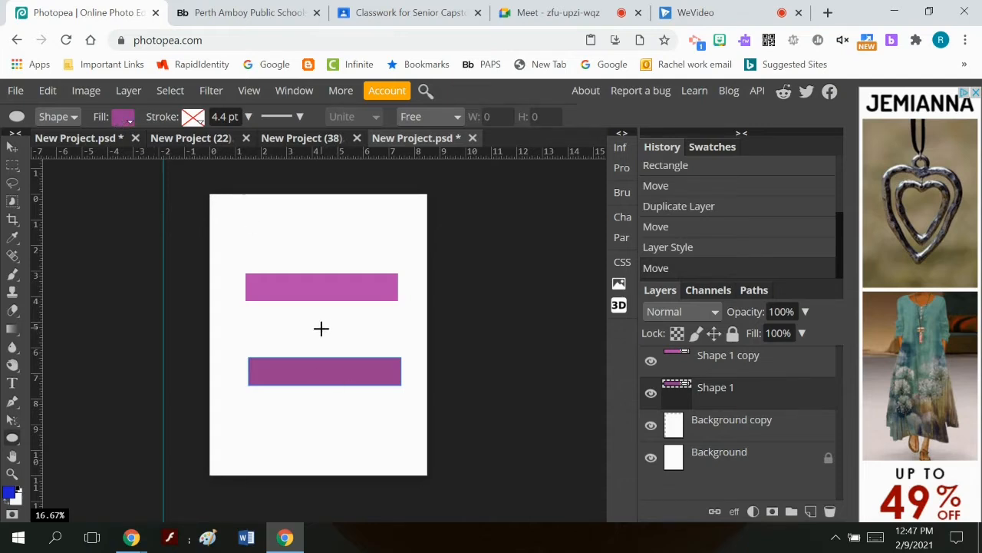
{"action": "left_click_drag", "start_coordinate": [321, 329], "coordinate": [412, 343]}
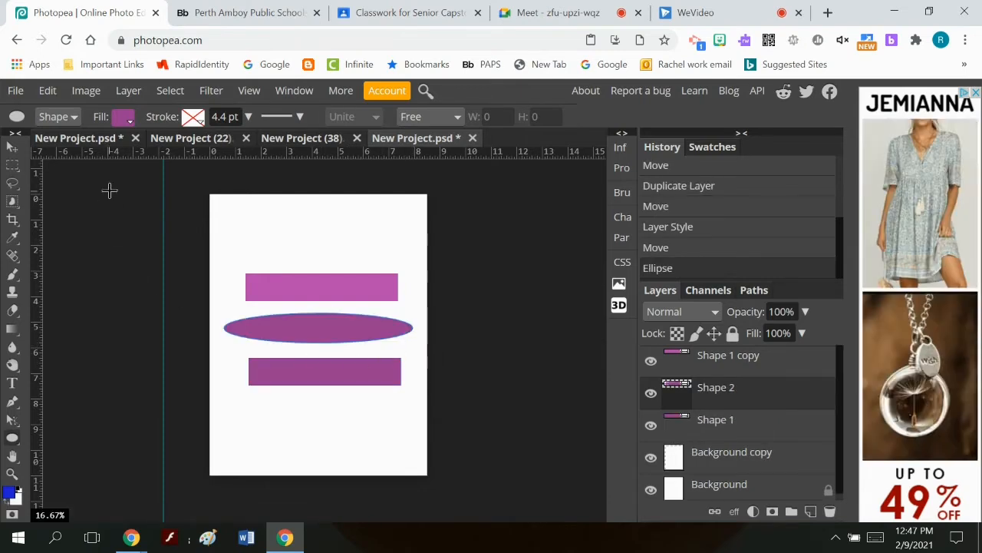
- Change the ellipse's fill to a deeper purple than the lower rectangle, and check the finished birthday cake example
{"action": "left_click", "coordinate": [125, 121]}
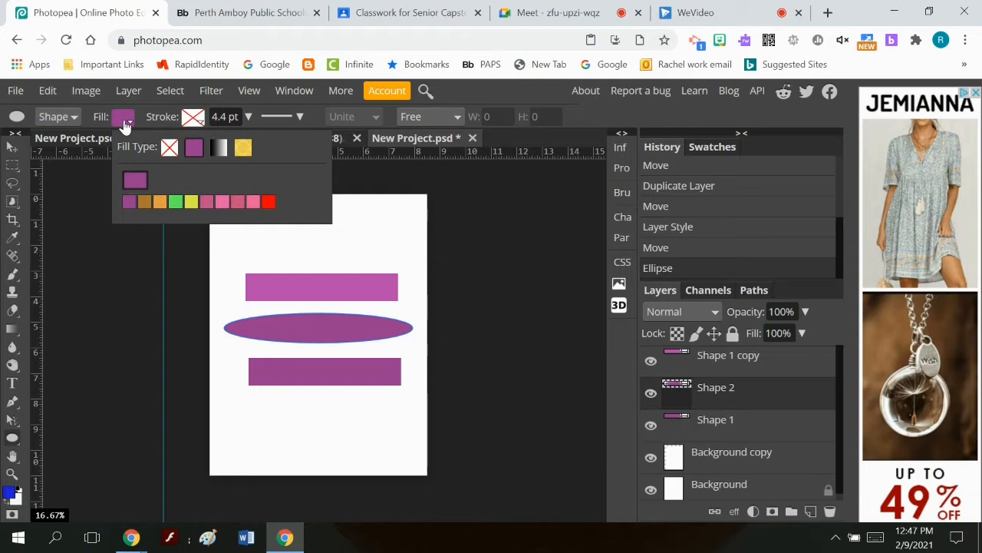
{"action": "left_click", "coordinate": [135, 185]}
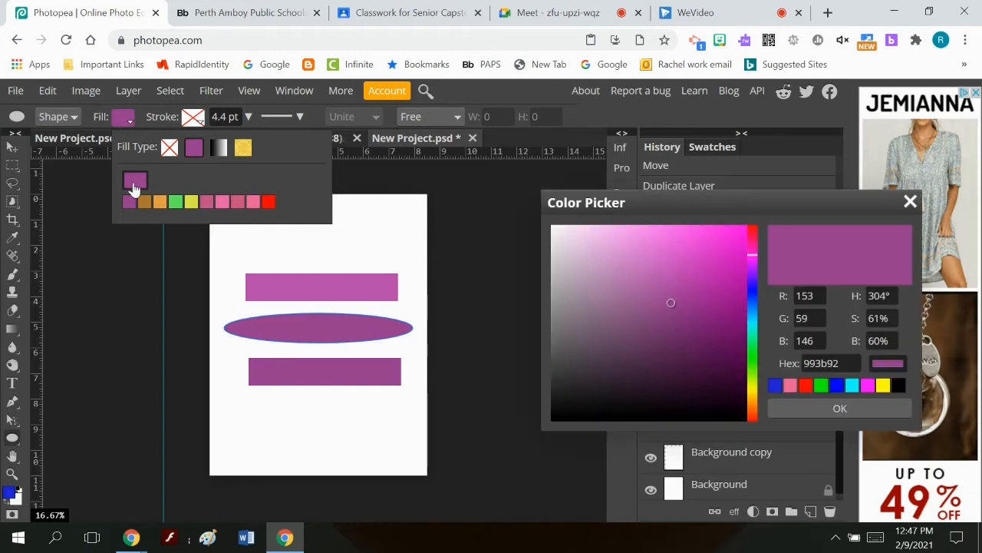
{"action": "left_click", "coordinate": [673, 325]}
{"action": "left_click", "coordinate": [794, 408]}
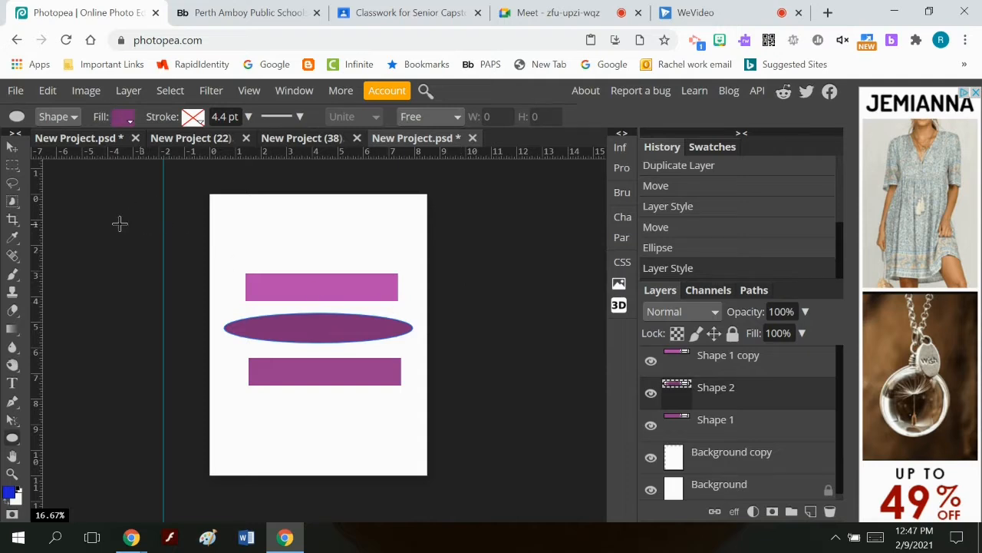
{"action": "left_click", "coordinate": [97, 141]}
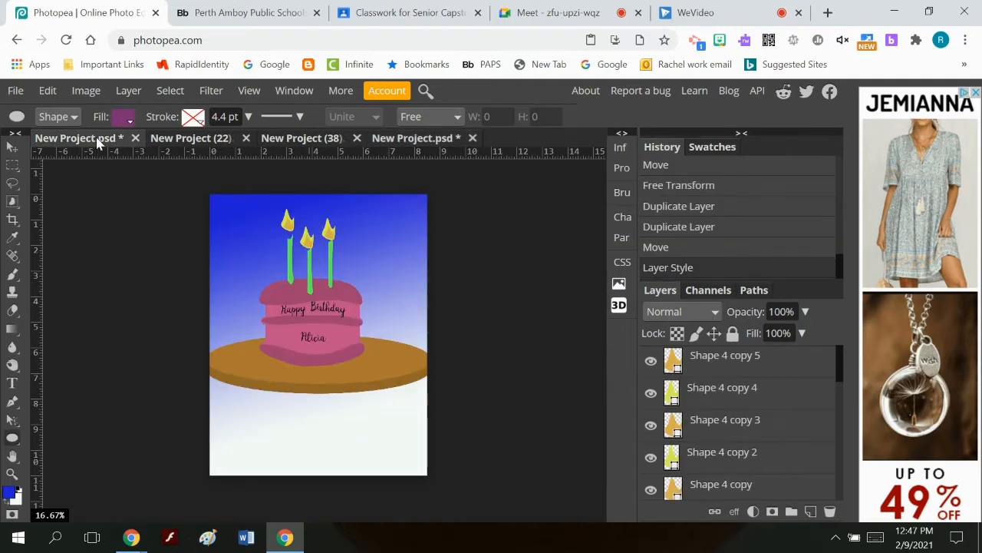
{"action": "left_click", "coordinate": [442, 142]}
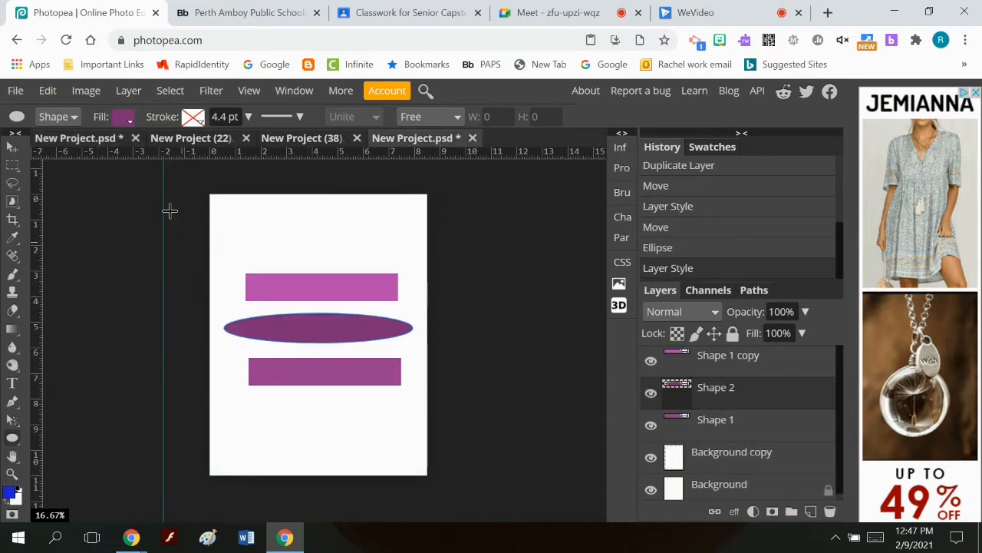
- Start a Warp on the ellipse, bending its left end and lower-left edge downward and its lower-right edge upward
{"action": "left_click", "coordinate": [46, 91]}
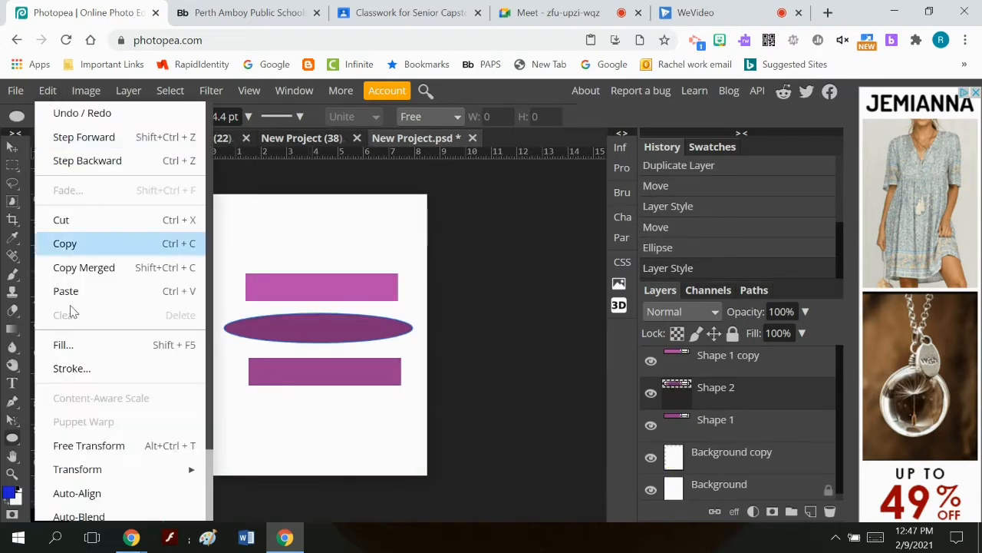
{"action": "mouse_move", "coordinate": [112, 467]}
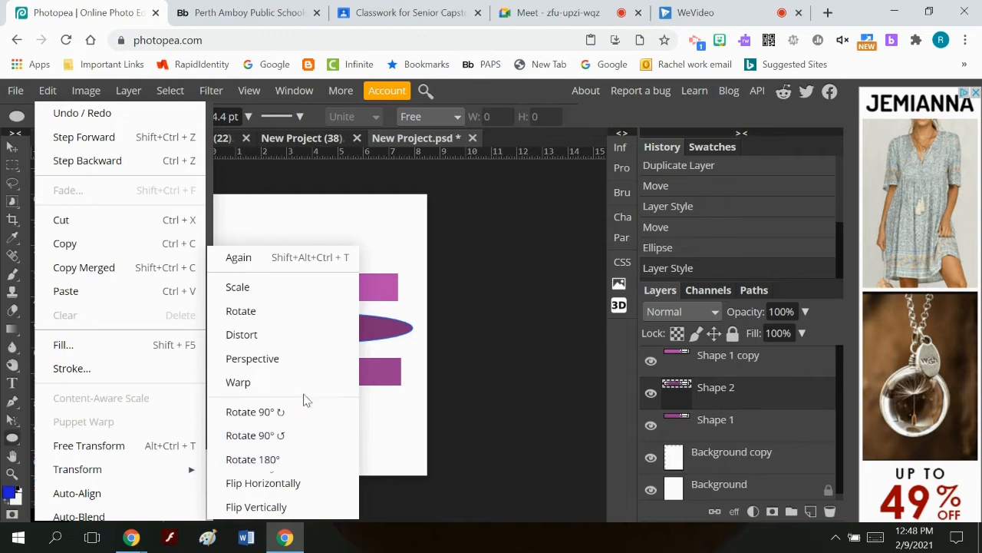
{"action": "left_click", "coordinate": [284, 383]}
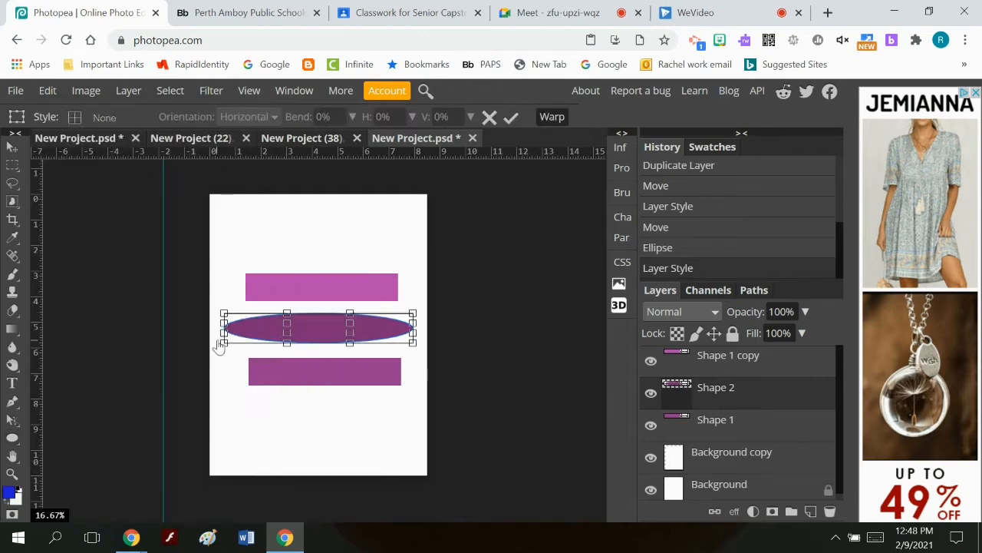
{"action": "mouse_move", "coordinate": [224, 349]}
{"action": "left_mouse_down"}
{"action": "mouse_move", "coordinate": [228, 366]}
{"action": "mouse_move", "coordinate": [234, 353]}
{"action": "left_mouse_up"}
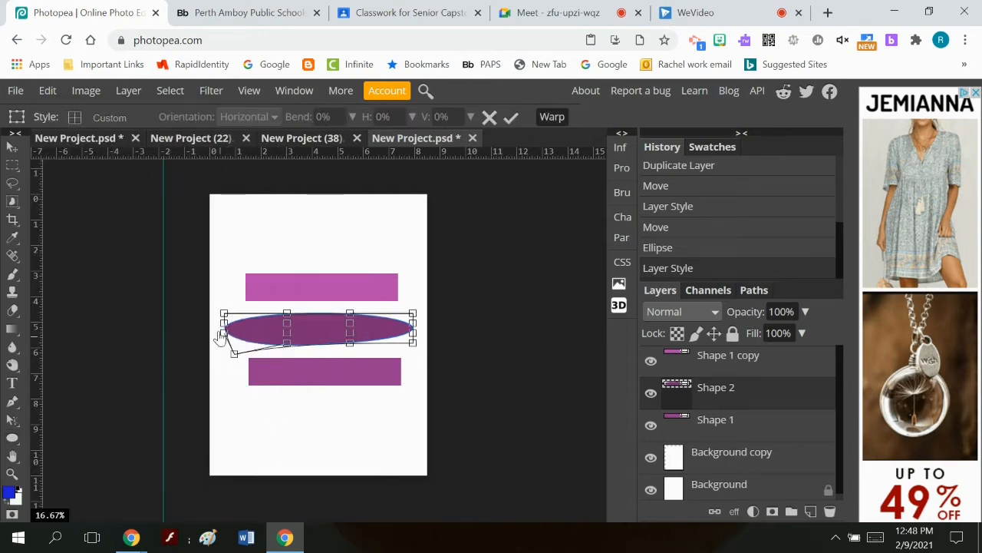
{"action": "left_click_drag", "start_coordinate": [228, 320], "coordinate": [226, 366]}
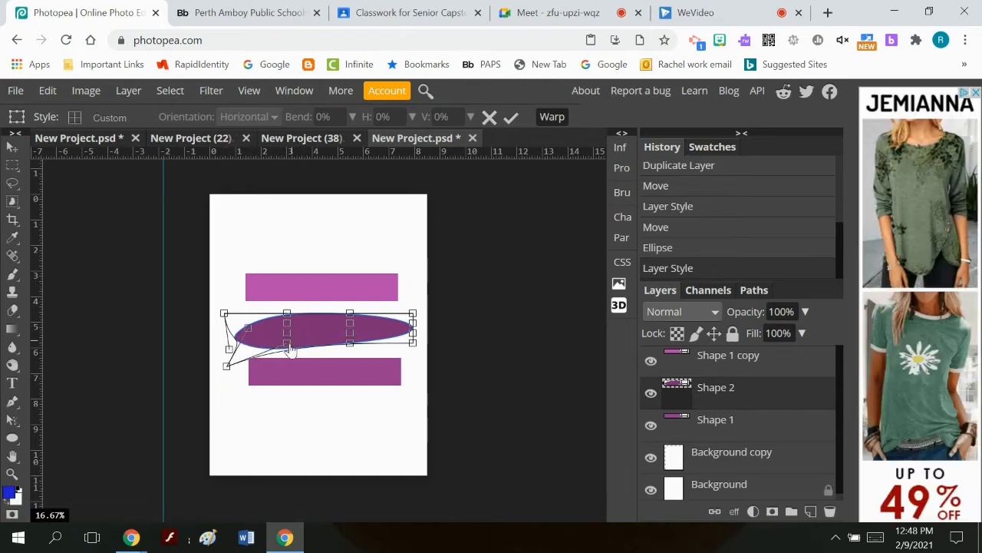
{"action": "left_click_drag", "start_coordinate": [291, 349], "coordinate": [297, 364]}
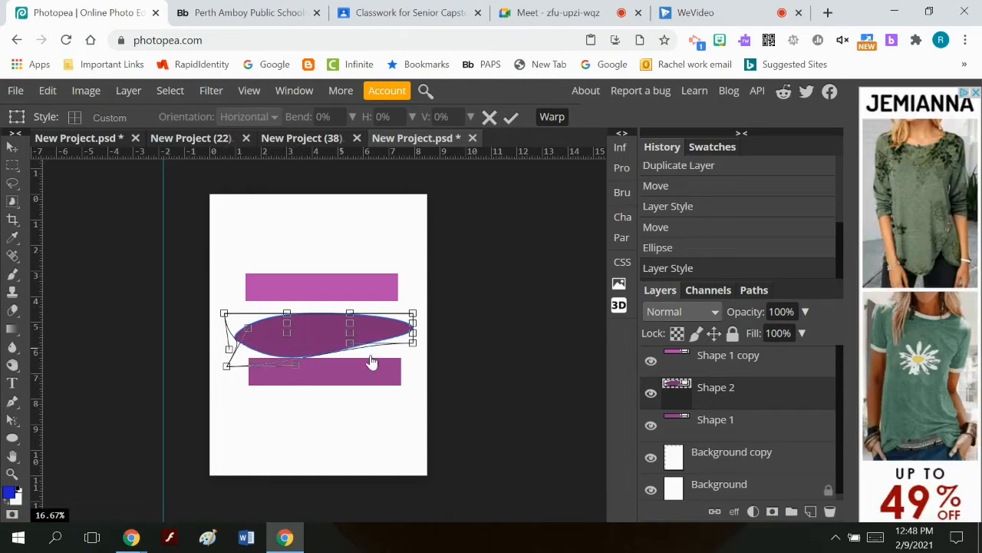
{"action": "left_click_drag", "start_coordinate": [349, 341], "coordinate": [335, 324]}
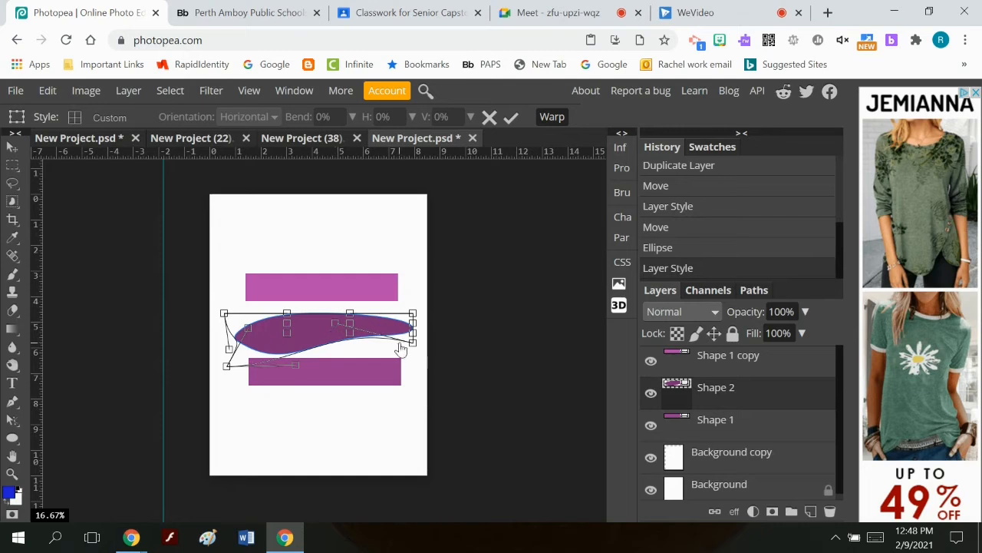
- Bend the ellipse's right end and upper edge downward to form a wavy frosting band, and apply the warp
{"action": "left_click_drag", "start_coordinate": [413, 343], "coordinate": [414, 367]}
{"action": "left_click_drag", "start_coordinate": [347, 322], "coordinate": [349, 327]}
{"action": "mouse_move", "coordinate": [286, 323]}
{"action": "left_mouse_down"}
{"action": "mouse_move", "coordinate": [286, 349]}
{"action": "mouse_move", "coordinate": [288, 325]}
{"action": "mouse_move", "coordinate": [287, 336]}
{"action": "left_mouse_up"}
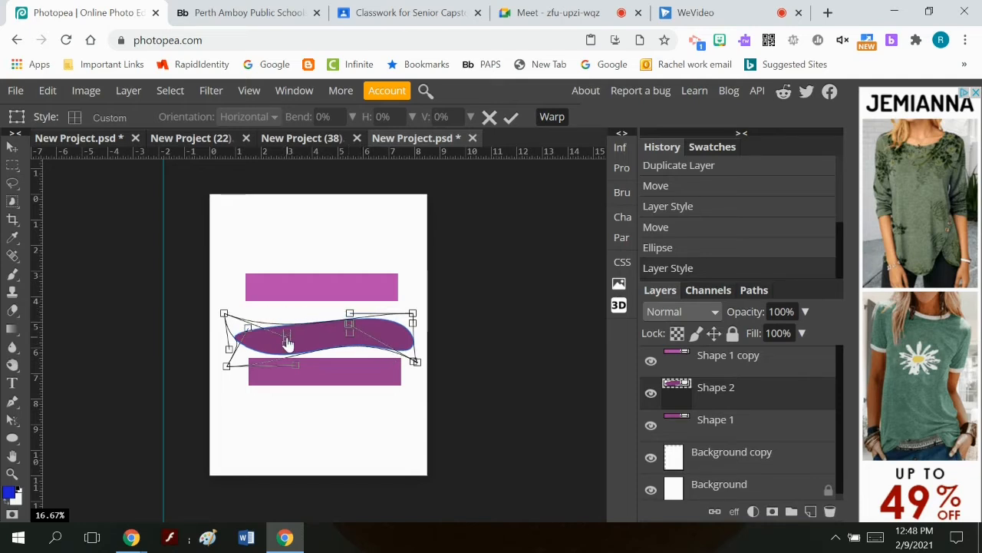
{"action": "left_click_drag", "start_coordinate": [352, 322], "coordinate": [355, 333]}
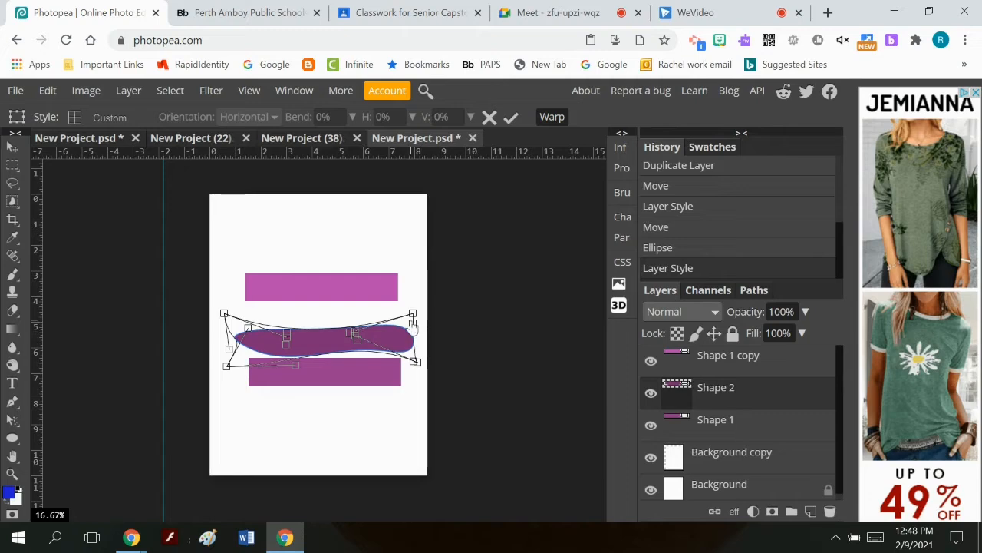
{"action": "left_click_drag", "start_coordinate": [412, 323], "coordinate": [414, 333]}
{"action": "mouse_move", "coordinate": [296, 367]}
{"action": "left_mouse_down"}
{"action": "mouse_move", "coordinate": [280, 376]}
{"action": "mouse_move", "coordinate": [285, 340]}
{"action": "mouse_move", "coordinate": [285, 354]}
{"action": "left_mouse_up"}
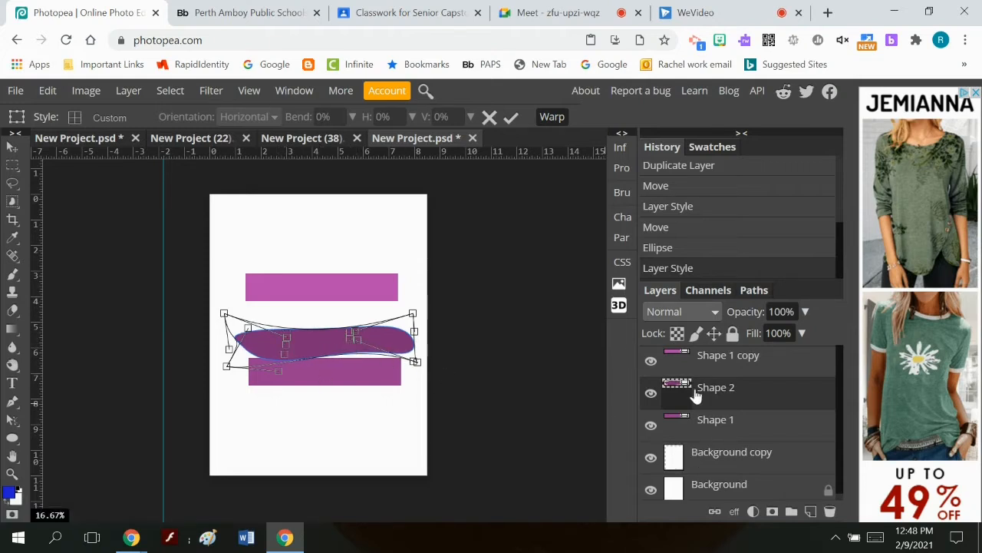
{"action": "left_click", "coordinate": [511, 117]}
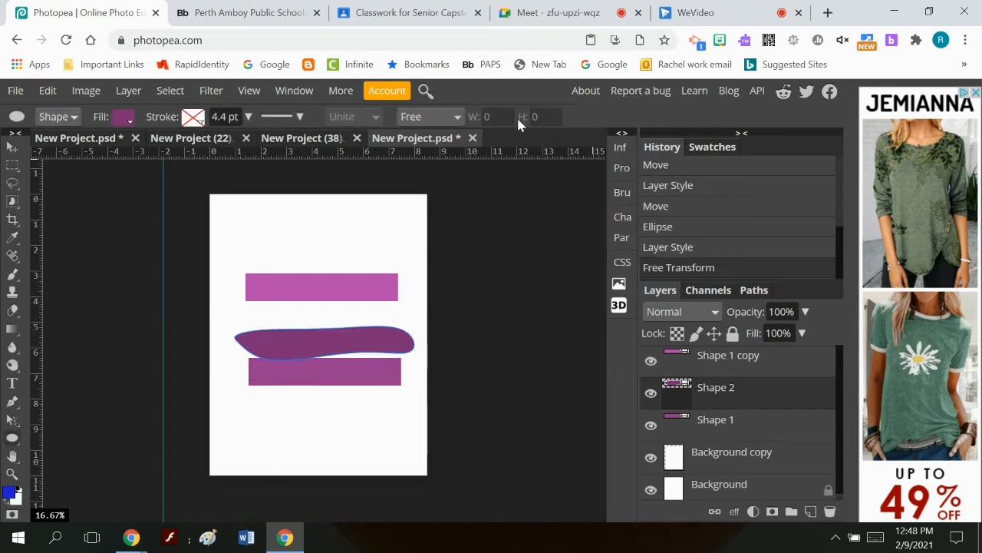
- Move the Shape 1 rectangle up about 0.5 in so its upper edge tucks under the wavy band
{"action": "left_click", "coordinate": [733, 428]}
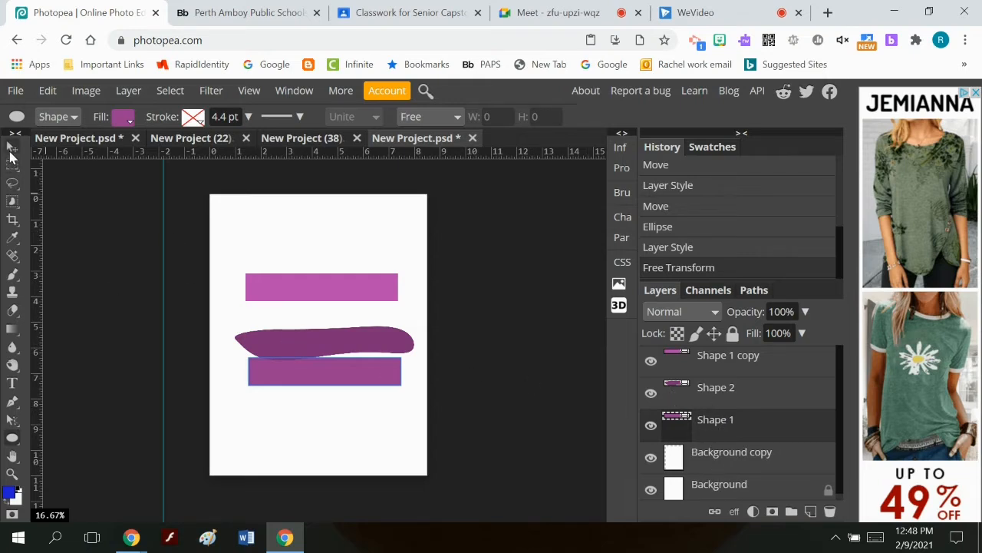
{"action": "left_click", "coordinate": [11, 148]}
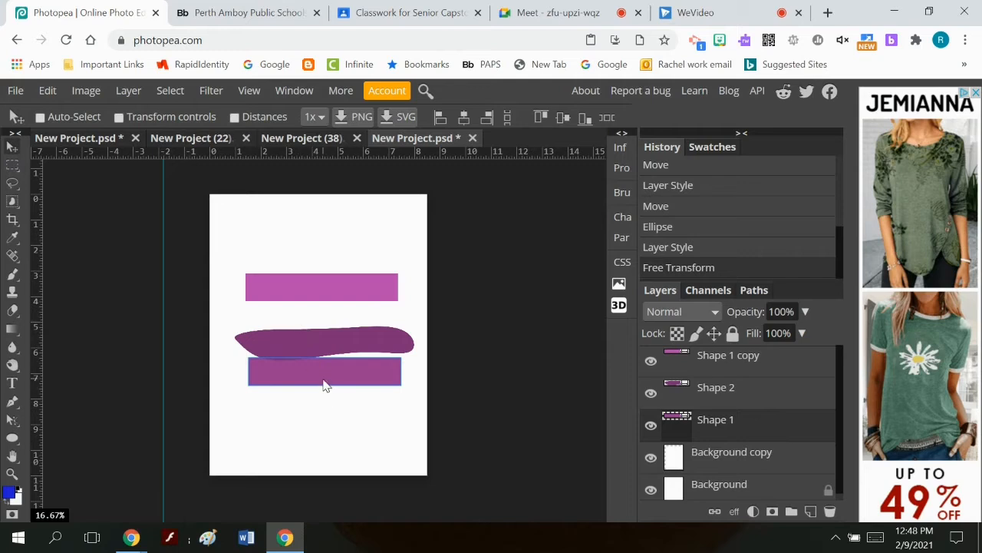
{"action": "left_click_drag", "start_coordinate": [323, 386], "coordinate": [325, 374]}
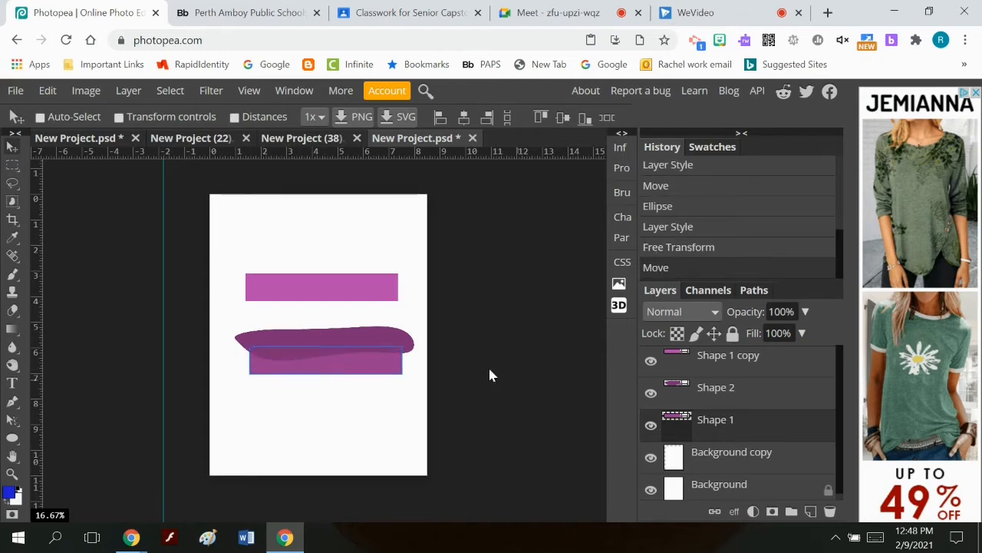
- Warp the Shape 1 rectangle so its bottom edge bulges downward in a smooth curve, keeping its top edge straight
{"action": "left_click", "coordinate": [697, 468]}
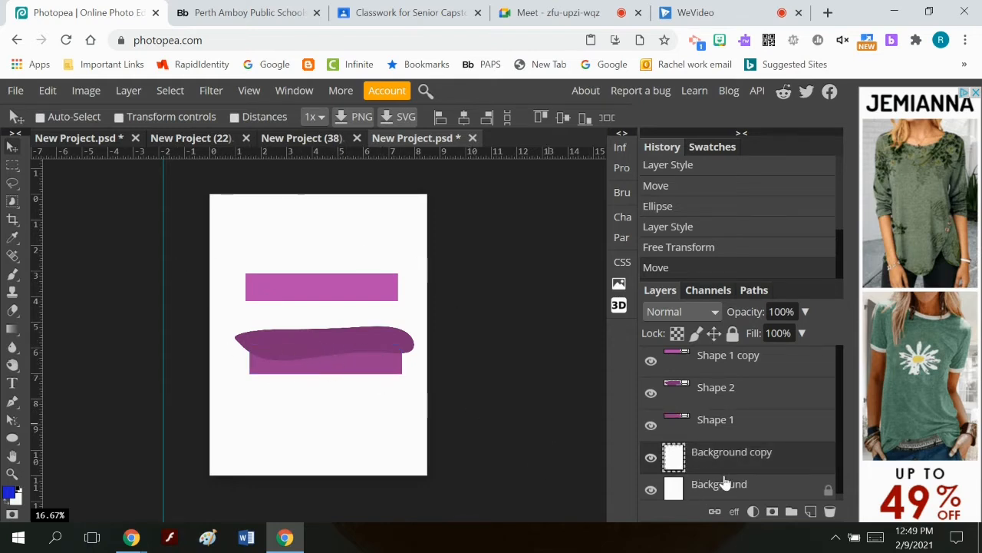
{"action": "left_click", "coordinate": [707, 435]}
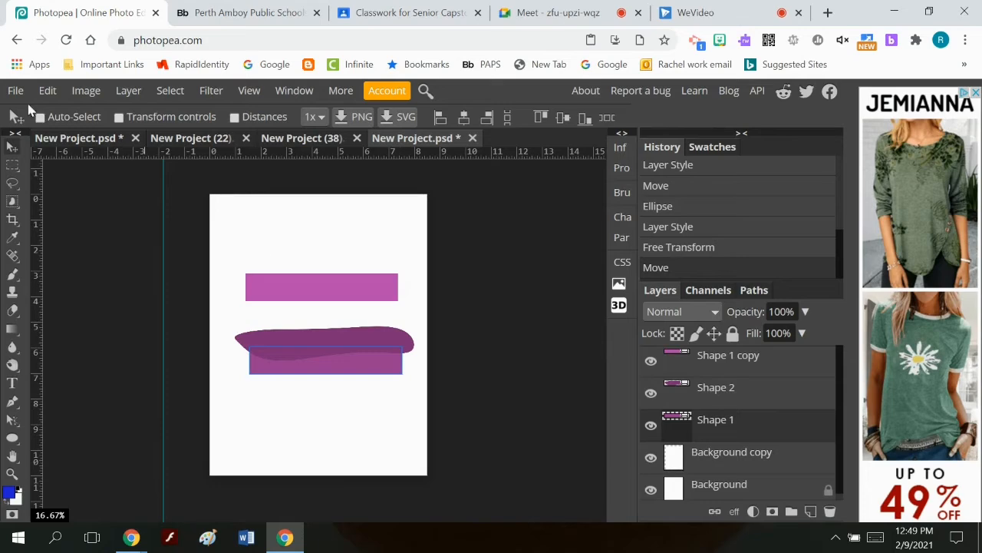
{"action": "left_click", "coordinate": [47, 91]}
{"action": "mouse_move", "coordinate": [117, 465]}
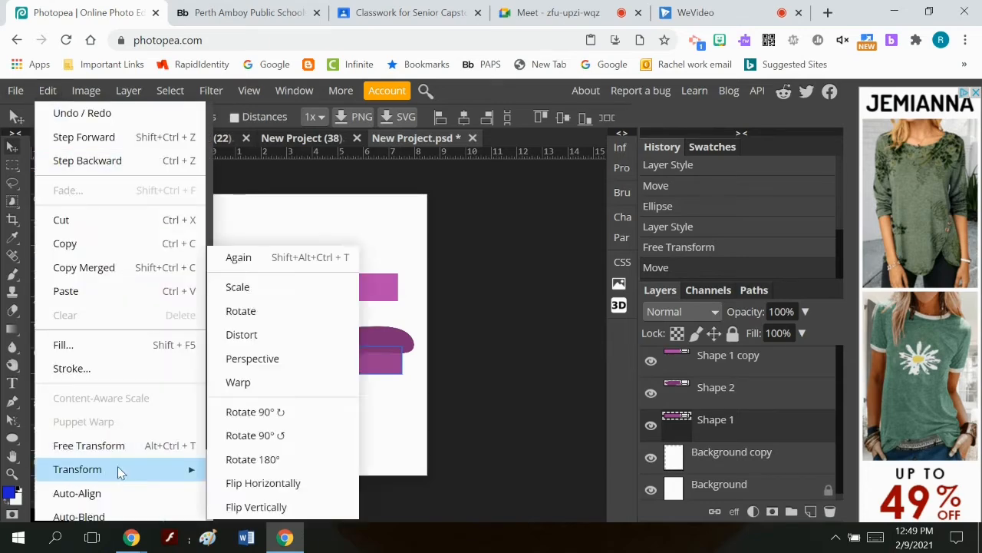
{"action": "left_click", "coordinate": [270, 391]}
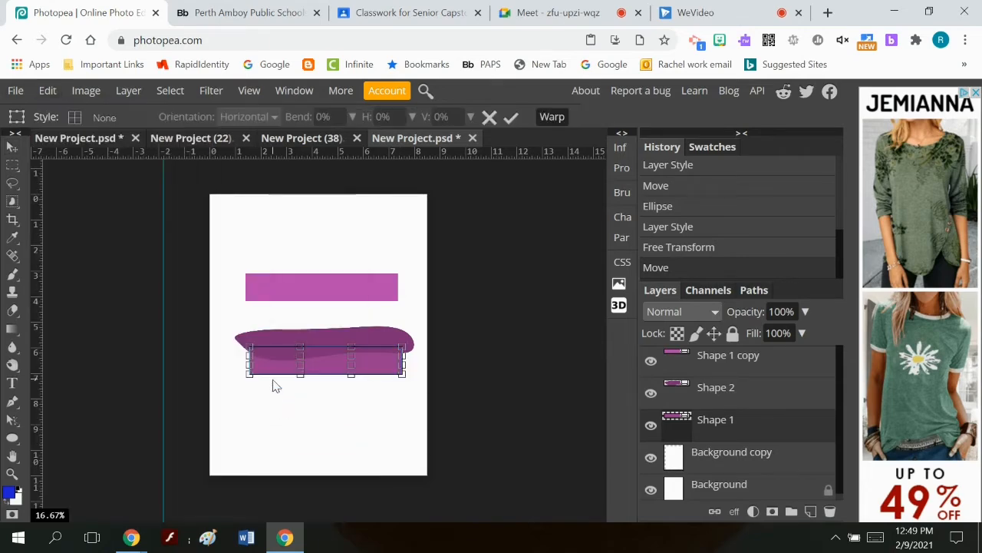
{"action": "left_click_drag", "start_coordinate": [303, 382], "coordinate": [352, 400]}
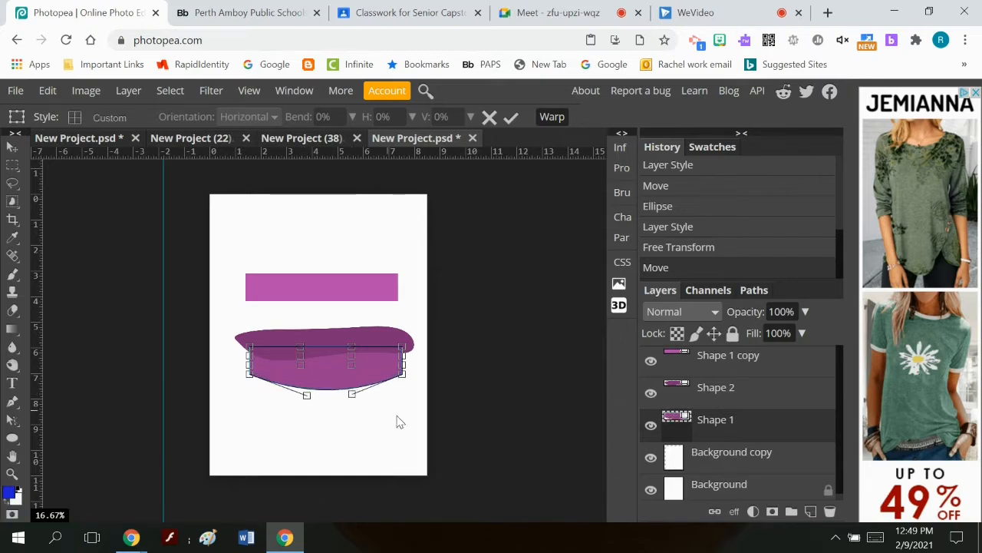
{"action": "left_click", "coordinate": [510, 117]}
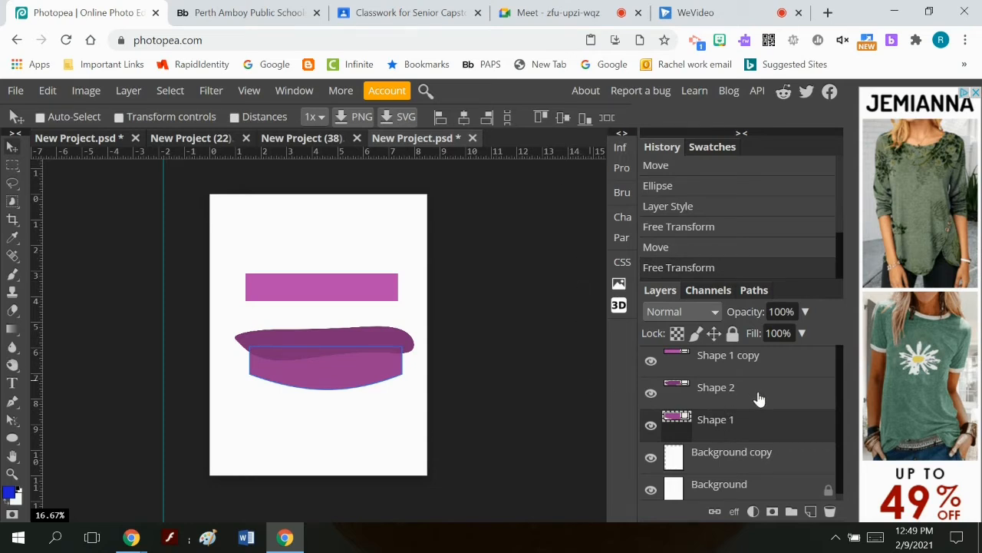
- Warp the Shape 1 copy rectangle so its top and bottom edges both curve downward, and move it down about 1 in onto the wavy band
{"action": "left_click", "coordinate": [733, 365]}
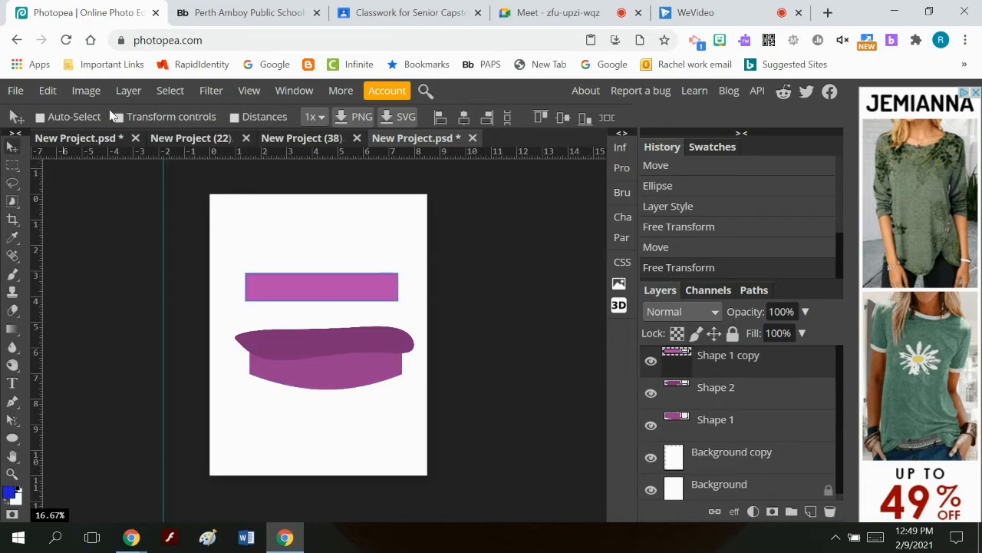
{"action": "left_click", "coordinate": [48, 90]}
{"action": "mouse_move", "coordinate": [114, 466]}
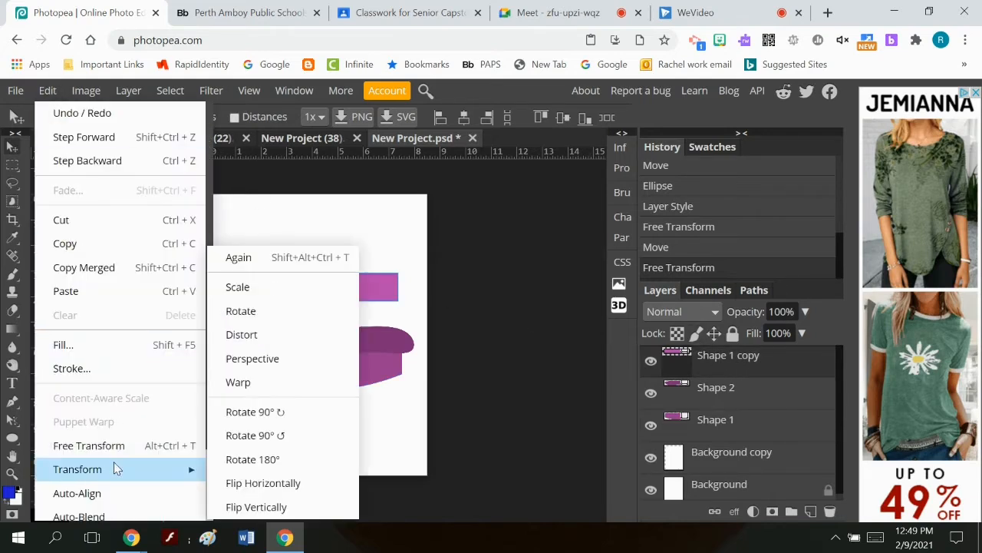
{"action": "left_click", "coordinate": [265, 381]}
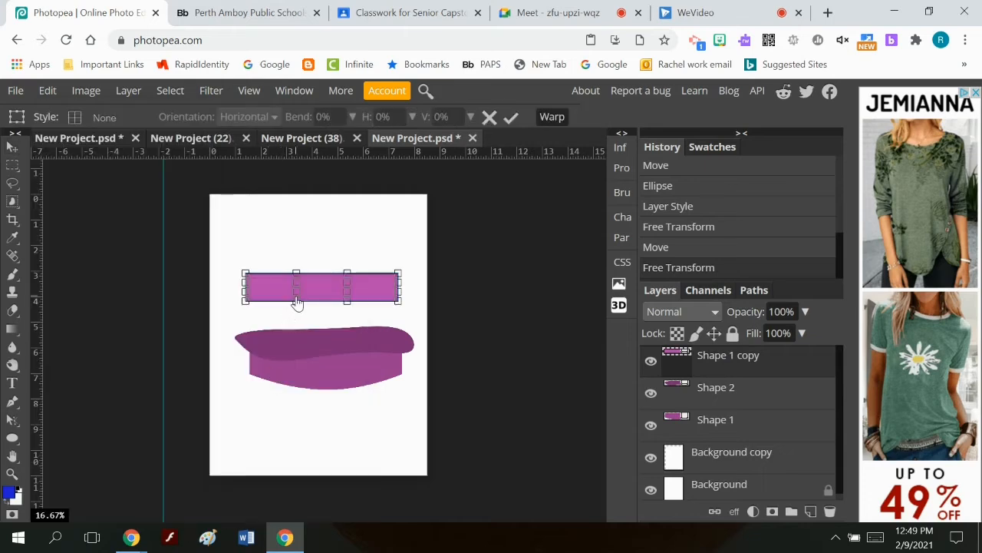
{"action": "left_click_drag", "start_coordinate": [297, 303], "coordinate": [356, 321]}
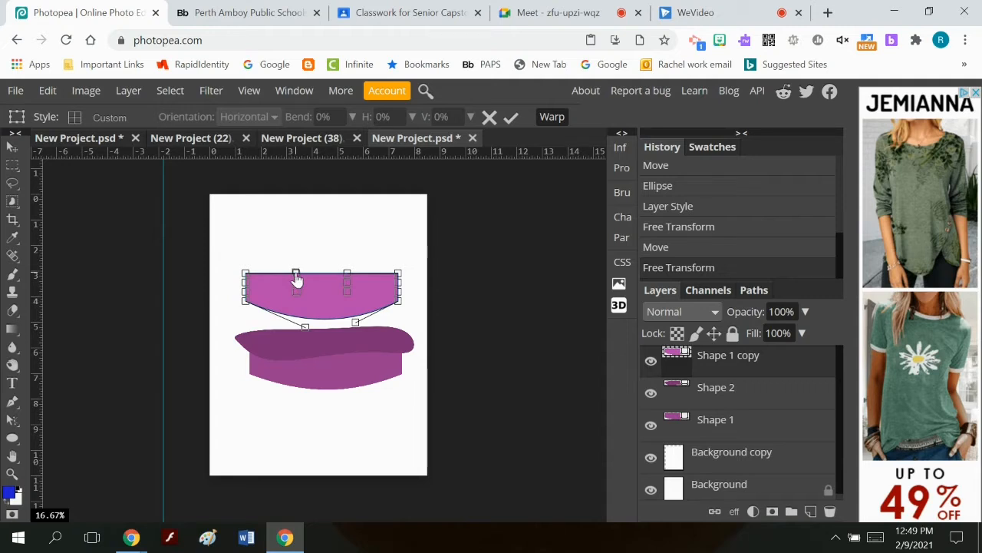
{"action": "left_click_drag", "start_coordinate": [297, 281], "coordinate": [299, 300]}
{"action": "left_click_drag", "start_coordinate": [350, 278], "coordinate": [350, 299]}
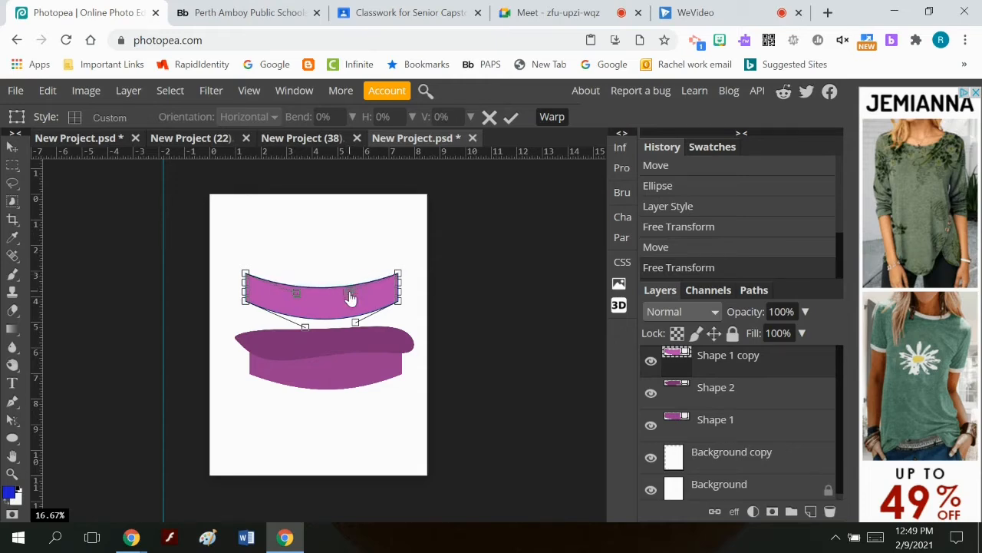
{"action": "left_click", "coordinate": [512, 117]}
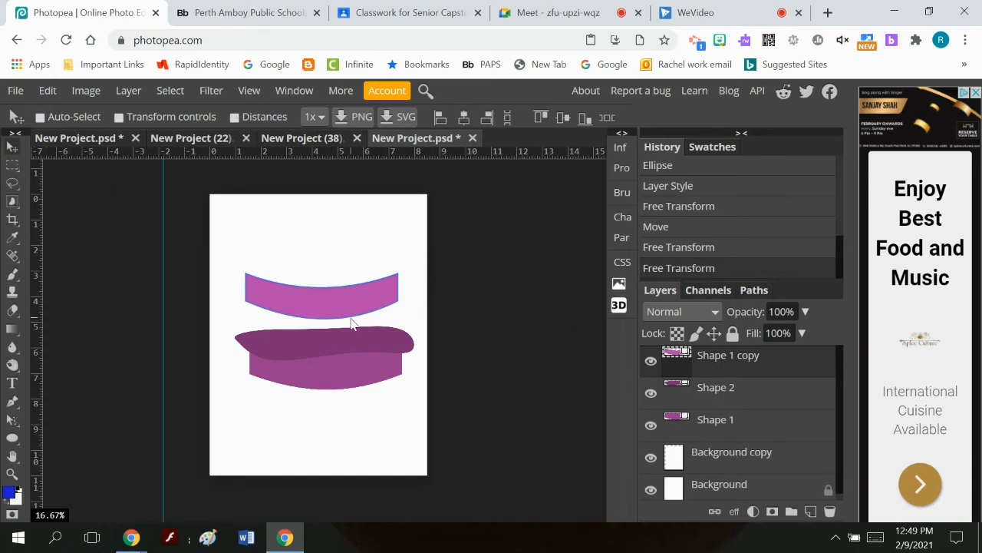
{"action": "left_click_drag", "start_coordinate": [316, 297], "coordinate": [320, 326]}
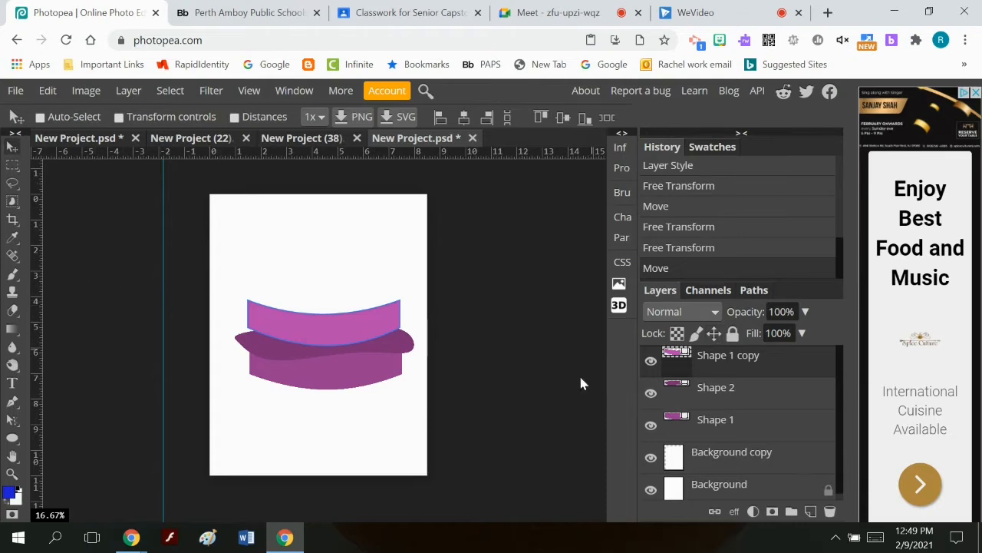
- Draw an ellipse about 6.2 in wide and 1.4 in tall just above the upper cake layer, and fill it with the darker purple
{"action": "left_click", "coordinate": [13, 437]}
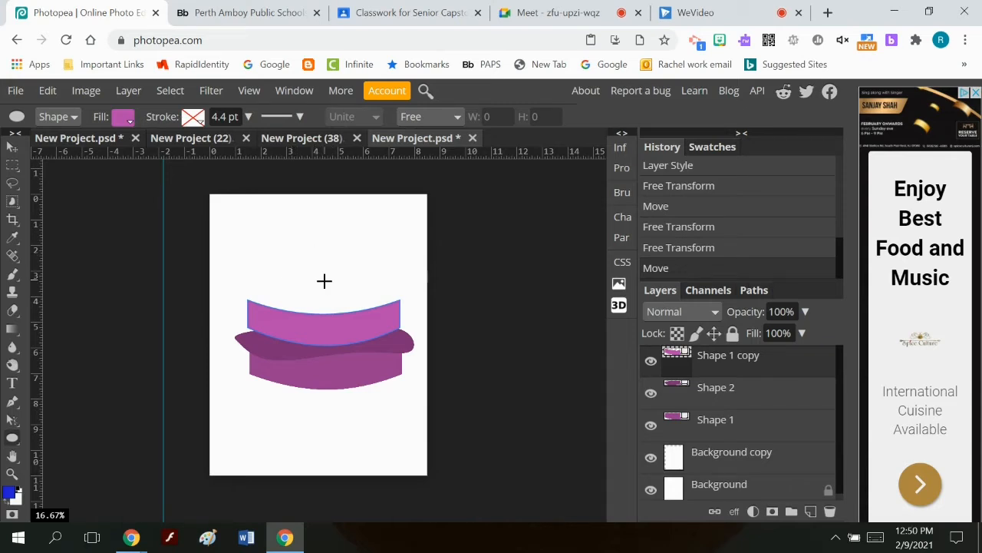
{"action": "left_click_drag", "start_coordinate": [324, 281], "coordinate": [403, 300]}
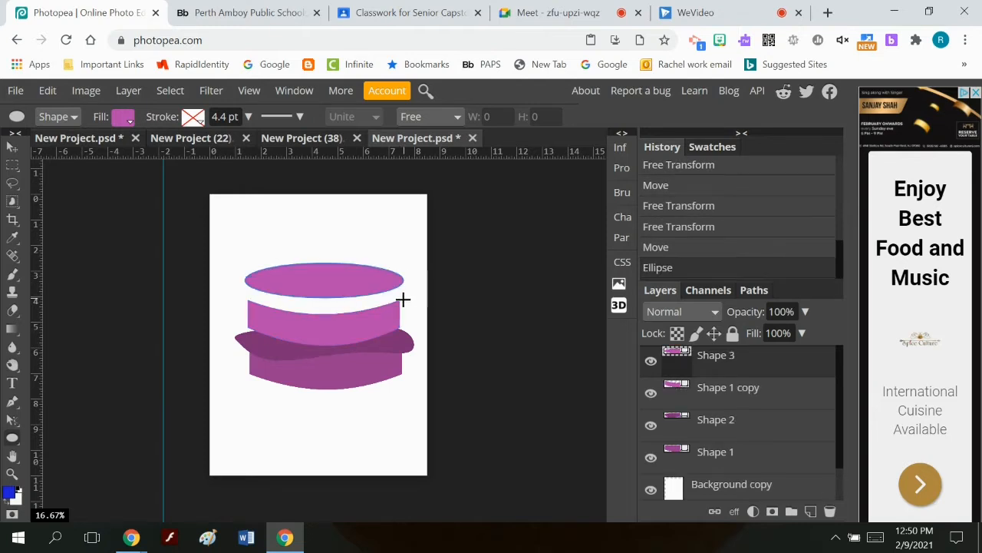
{"action": "left_click", "coordinate": [122, 117]}
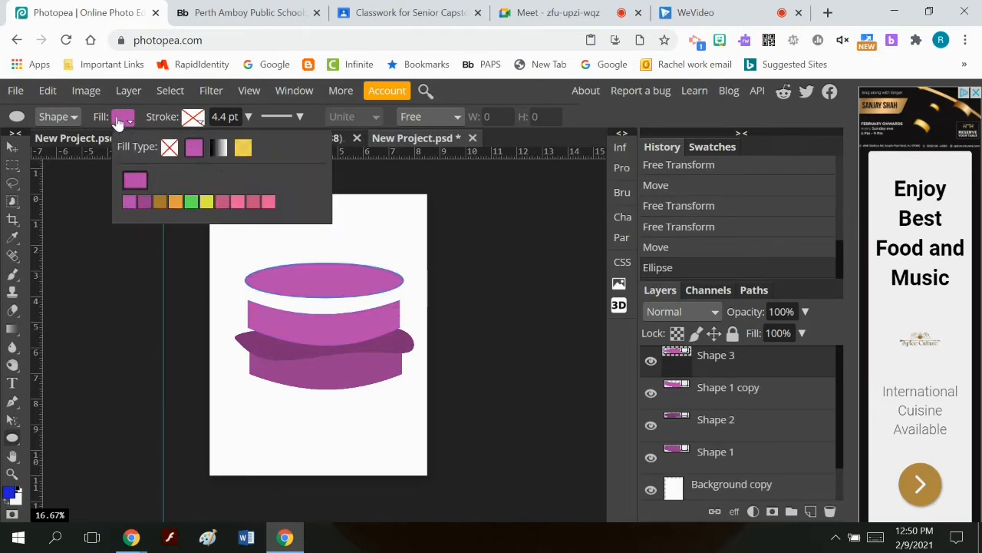
{"action": "left_click", "coordinate": [145, 203]}
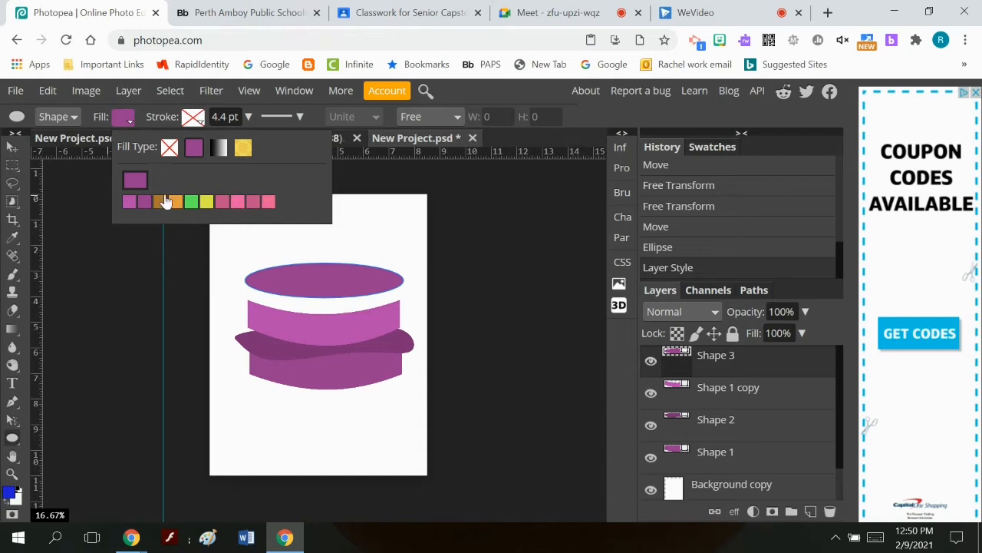
{"action": "left_click", "coordinate": [482, 222]}
{"action": "left_click", "coordinate": [482, 222]}
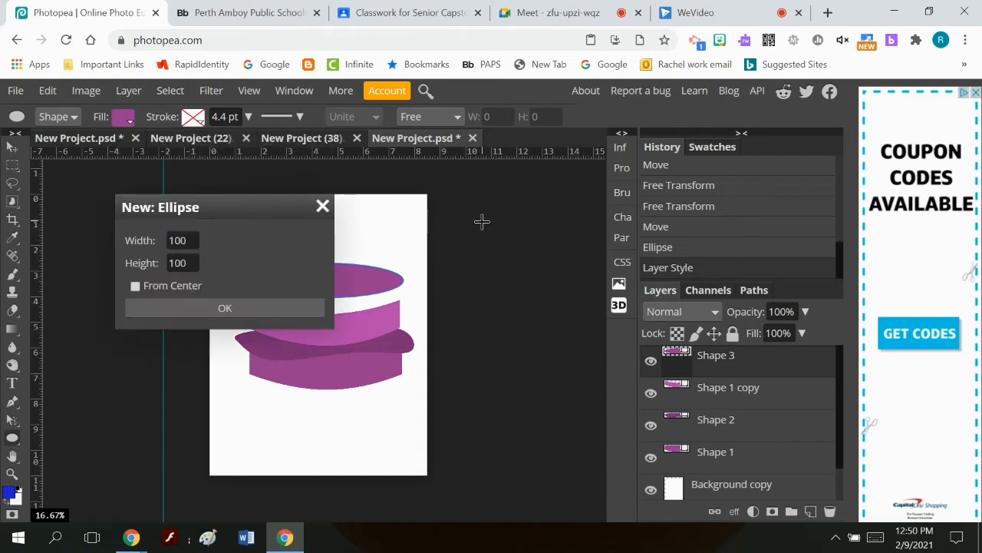
{"action": "left_click", "coordinate": [322, 207]}
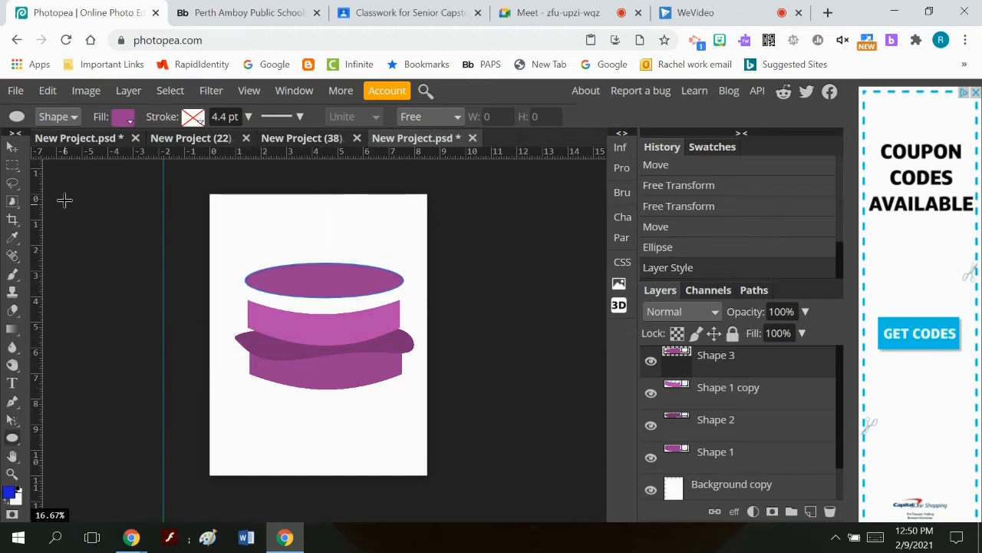
- Warp the new ellipse so its lower-left edge droops like frosting, and move it down about 0.8 in onto the upper cake layer
{"action": "left_click", "coordinate": [46, 91]}
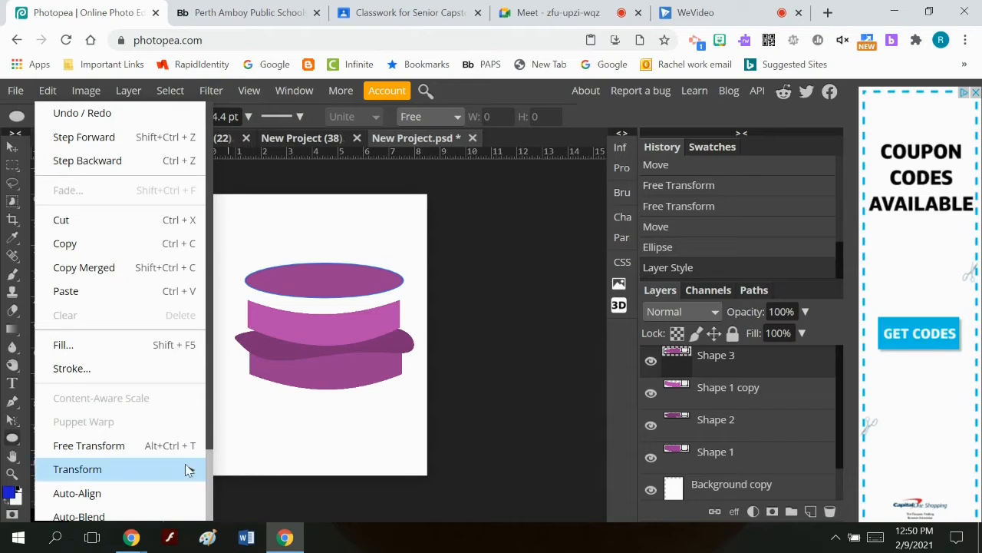
{"action": "mouse_move", "coordinate": [191, 468]}
{"action": "left_click", "coordinate": [247, 382]}
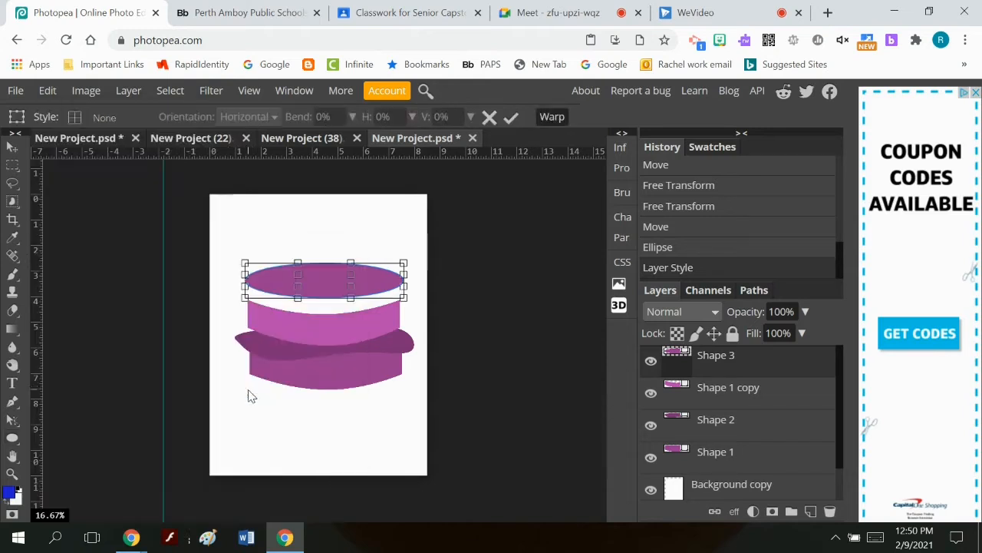
{"action": "left_click_drag", "start_coordinate": [298, 297], "coordinate": [295, 350]}
{"action": "left_click_drag", "start_coordinate": [342, 306], "coordinate": [314, 284]}
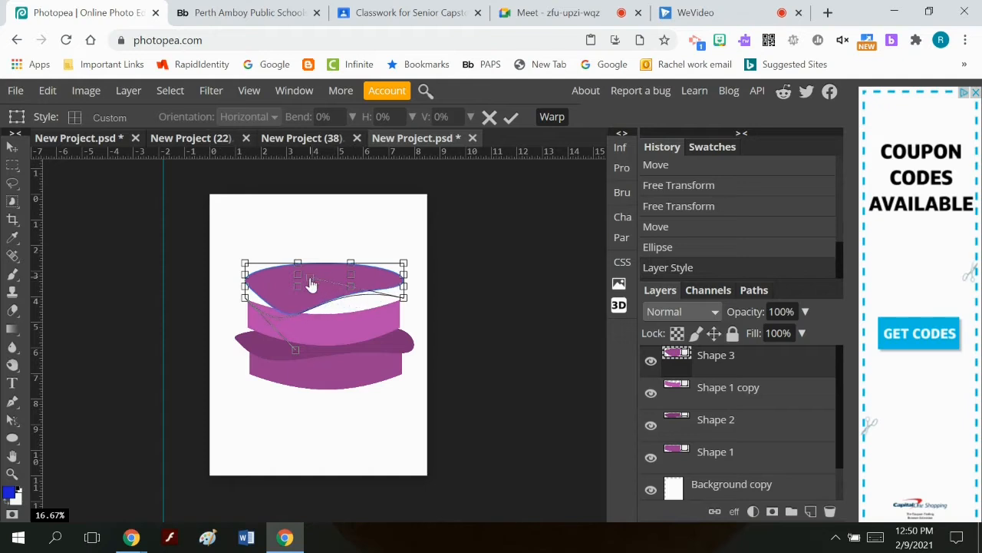
{"action": "left_click", "coordinate": [512, 118]}
{"action": "left_click", "coordinate": [12, 146]}
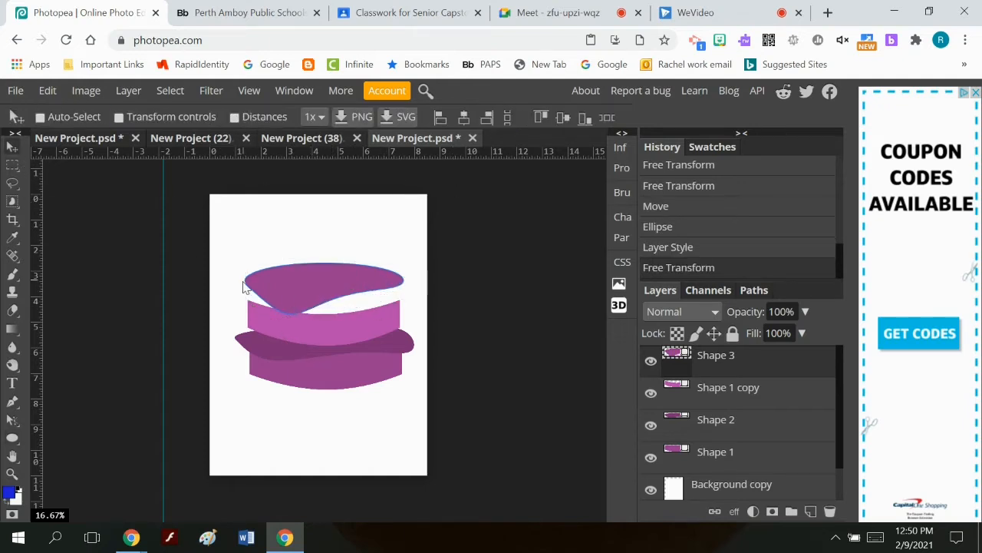
{"action": "left_click_drag", "start_coordinate": [282, 289], "coordinate": [279, 307]}
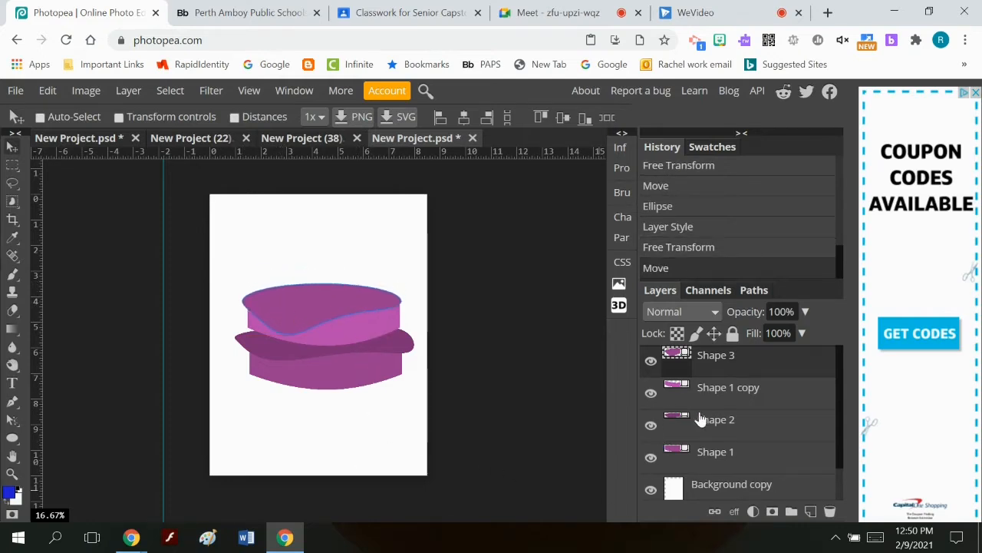
- Warp the Shape 2 frosting band so both ends pull inward and droop over the edges of the lower cake layer
{"action": "left_click", "coordinate": [651, 426]}
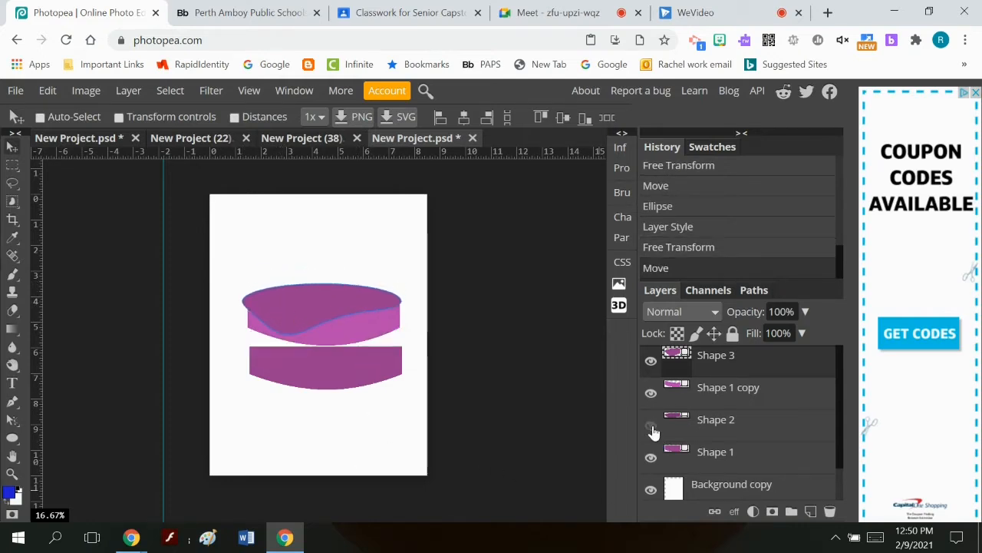
{"action": "left_click", "coordinate": [718, 420]}
{"action": "left_click", "coordinate": [48, 90]}
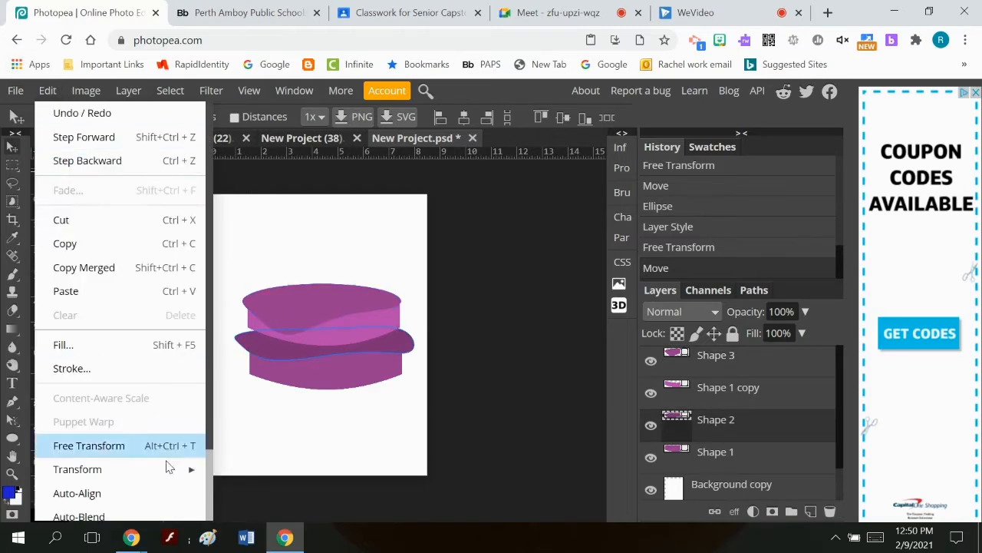
{"action": "mouse_move", "coordinate": [188, 469]}
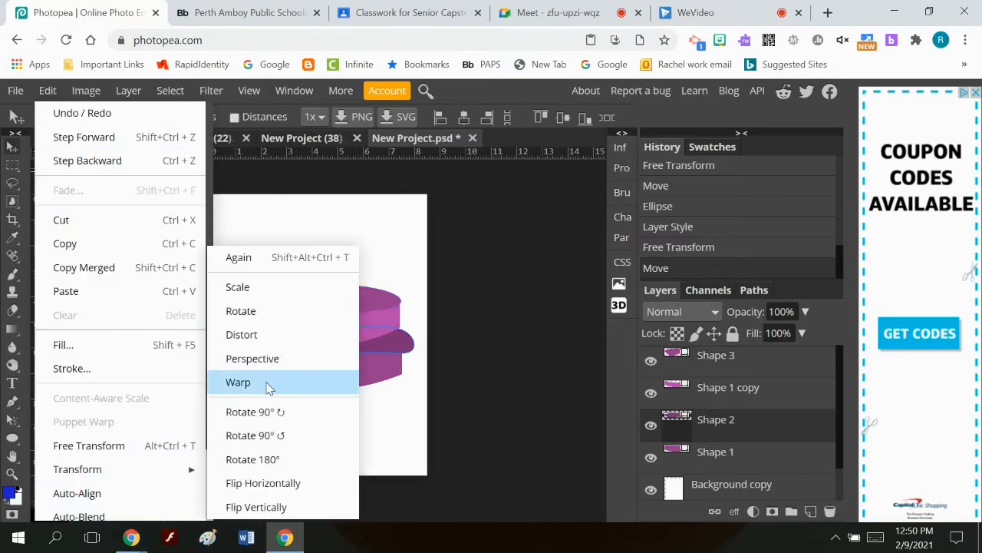
{"action": "left_click", "coordinate": [240, 382]}
{"action": "mouse_move", "coordinate": [407, 363]}
{"action": "left_mouse_down"}
{"action": "mouse_move", "coordinate": [391, 375]}
{"action": "mouse_move", "coordinate": [408, 354]}
{"action": "mouse_move", "coordinate": [402, 363]}
{"action": "left_mouse_up"}
{"action": "left_click_drag", "start_coordinate": [232, 348], "coordinate": [250, 365]}
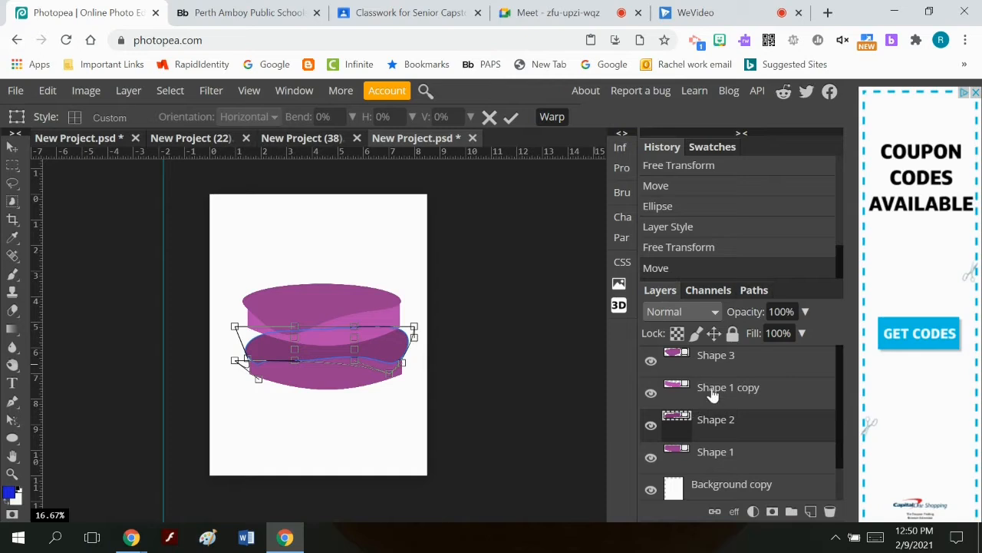
{"action": "left_click", "coordinate": [511, 117]}
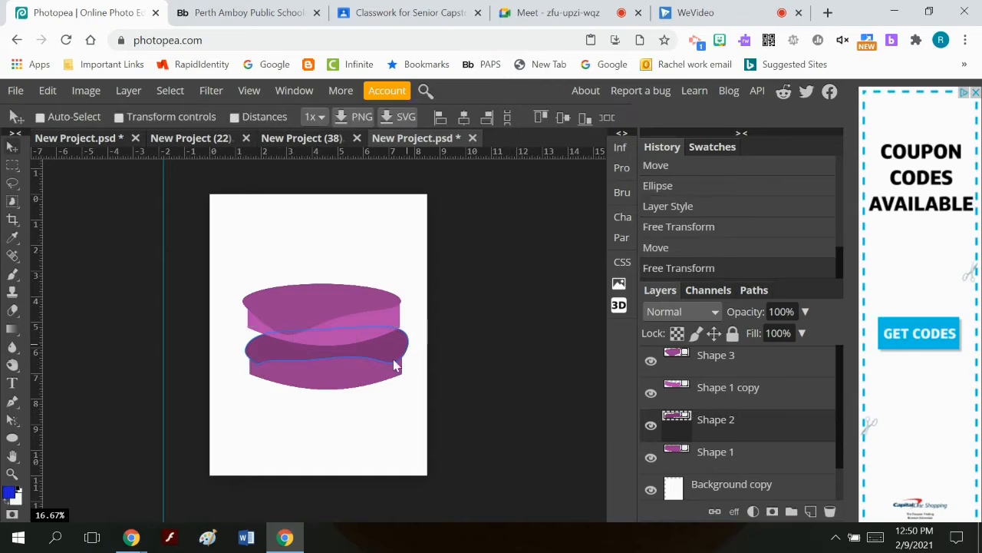
- Move the Shape 1 copy layer down about 0.3 in and the Shape 3 frosting down about 0.5 in to close up the stack
{"action": "left_click", "coordinate": [712, 390]}
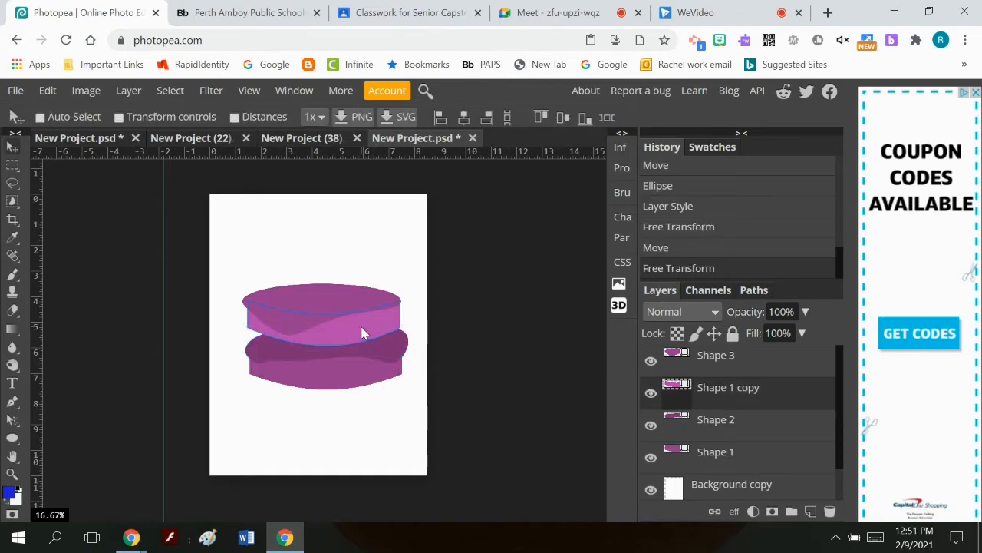
{"action": "left_click_drag", "start_coordinate": [358, 330], "coordinate": [359, 336]}
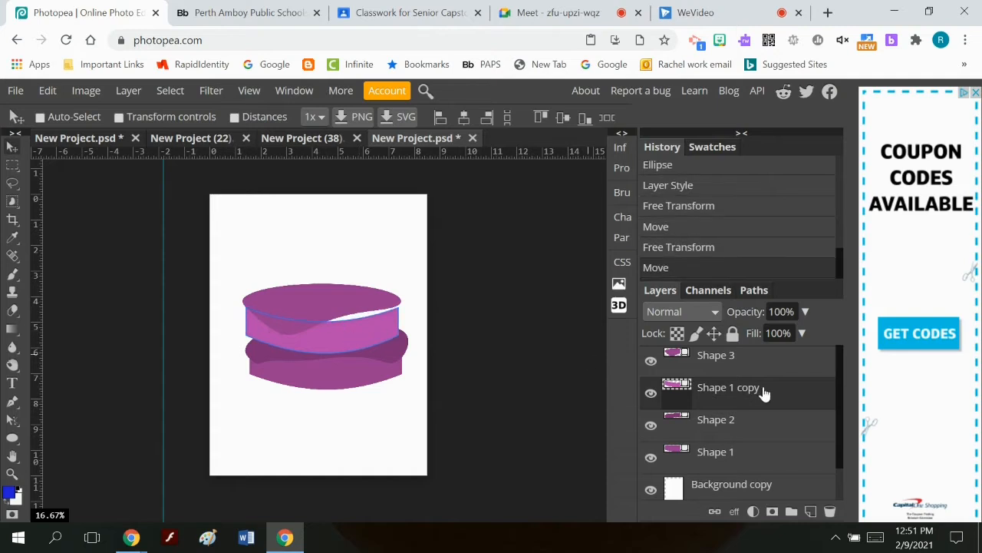
{"action": "left_click", "coordinate": [749, 359]}
{"action": "left_click_drag", "start_coordinate": [339, 296], "coordinate": [340, 308]}
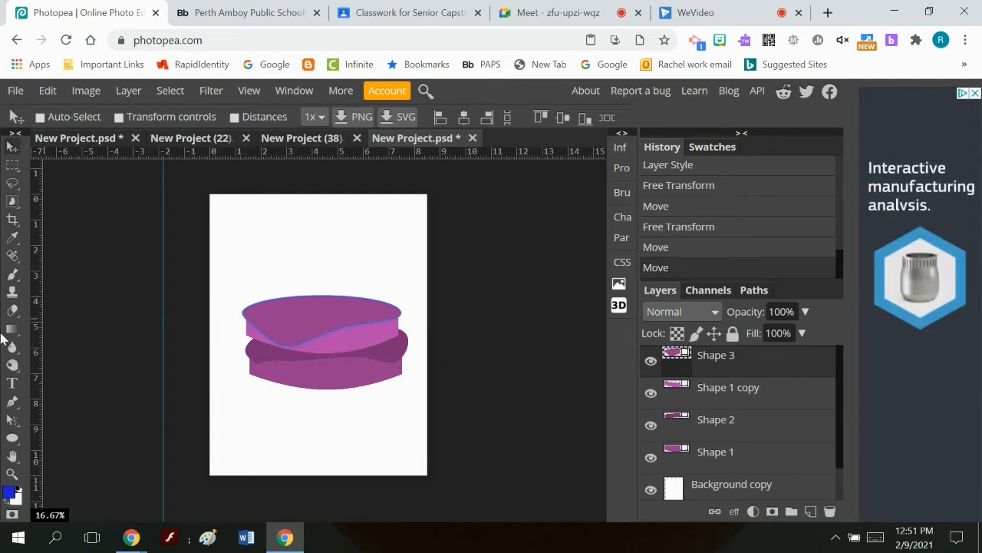
- Draw a vertical candle rectangle about 0.6 in wide and 2.3 in tall standing on the cake top, and fill it light green
{"action": "left_click", "coordinate": [12, 437]}
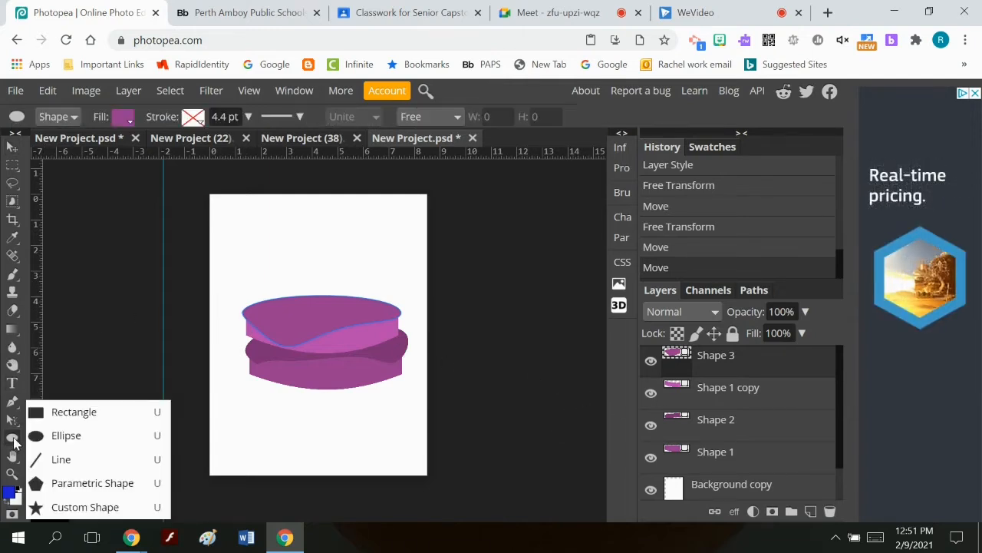
{"action": "left_click", "coordinate": [77, 412]}
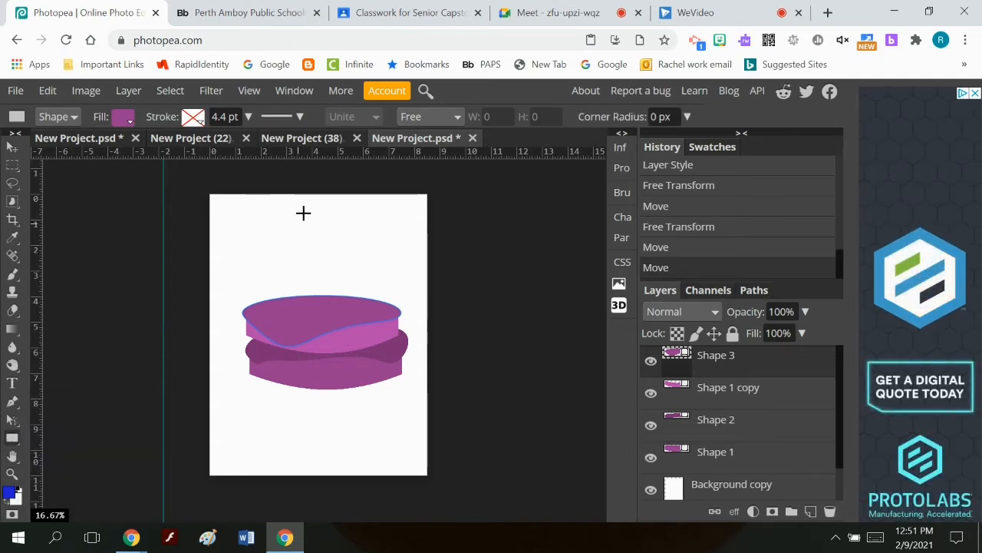
{"action": "left_click_drag", "start_coordinate": [290, 247], "coordinate": [303, 305]}
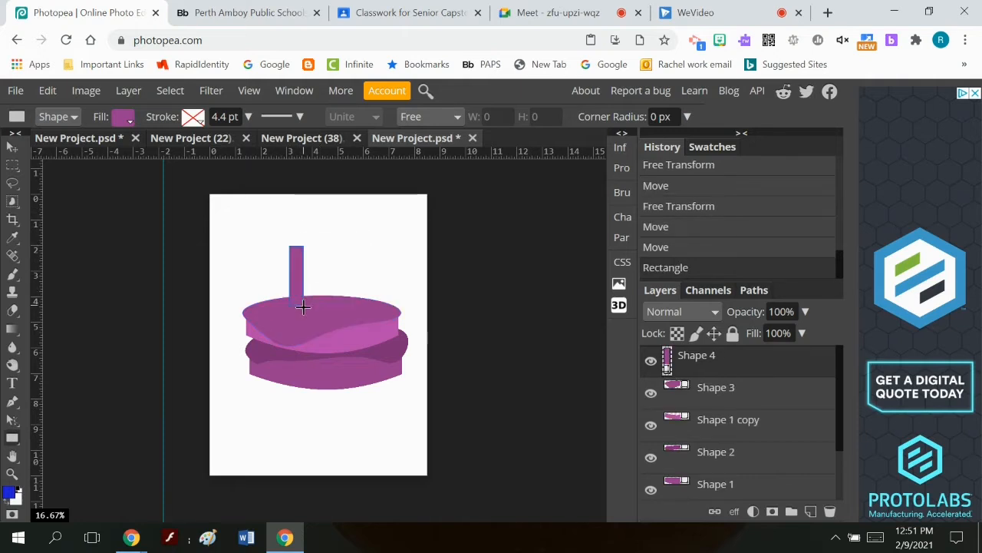
{"action": "left_click", "coordinate": [124, 117]}
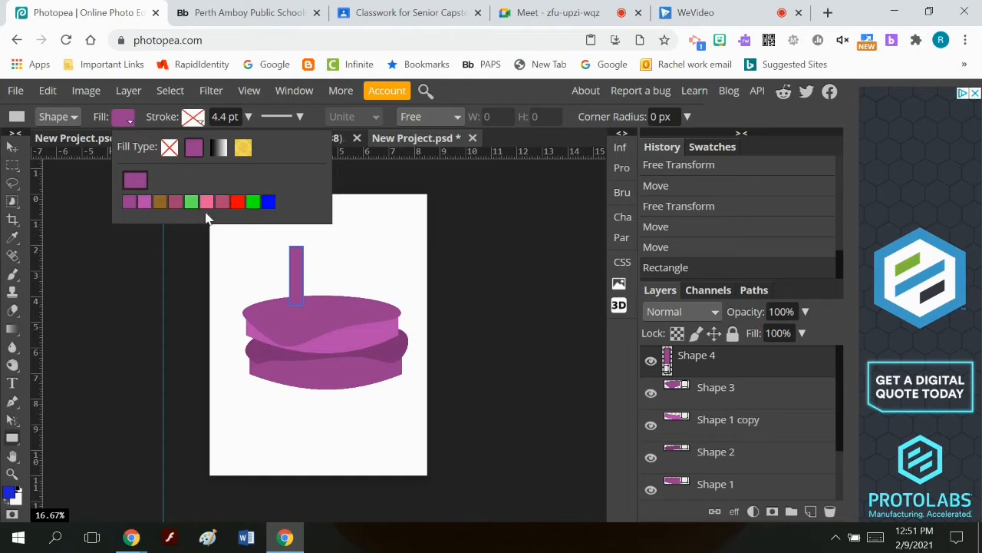
{"action": "left_click", "coordinate": [191, 202]}
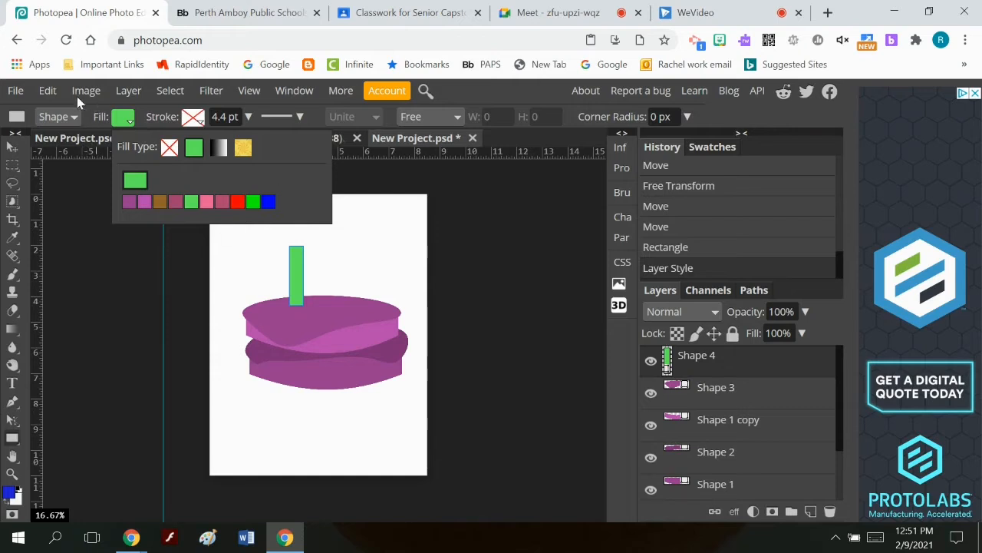
- Warp the green candle so its top edge dips and its bottom edge bulges downward, and apply the warp
{"action": "left_click", "coordinate": [44, 91]}
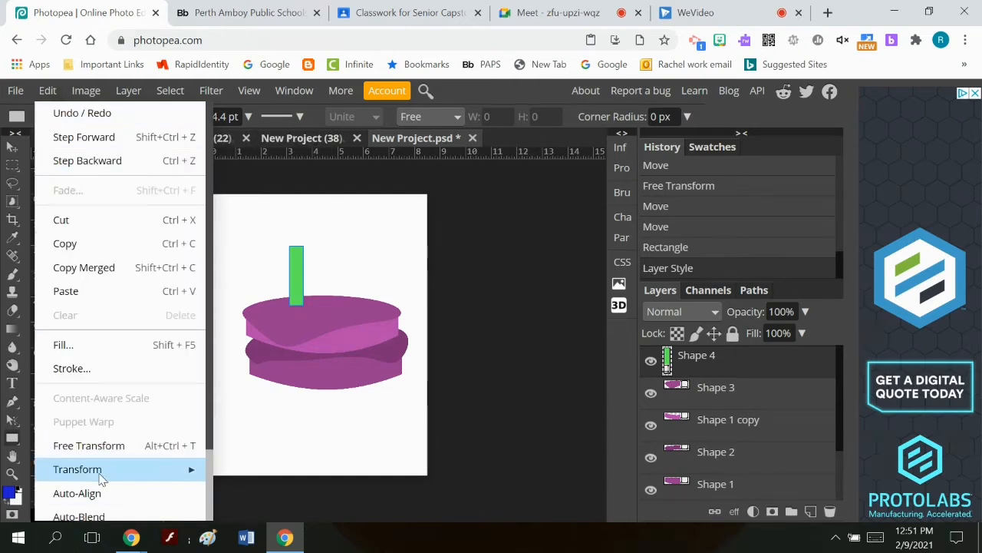
{"action": "mouse_move", "coordinate": [70, 469]}
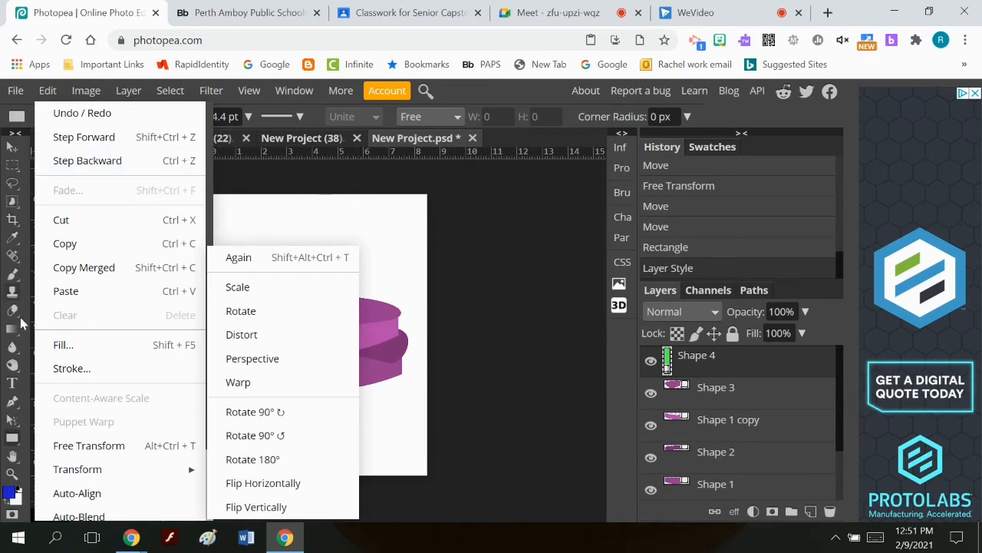
{"action": "left_click", "coordinate": [12, 480]}
{"action": "left_click", "coordinate": [12, 476]}
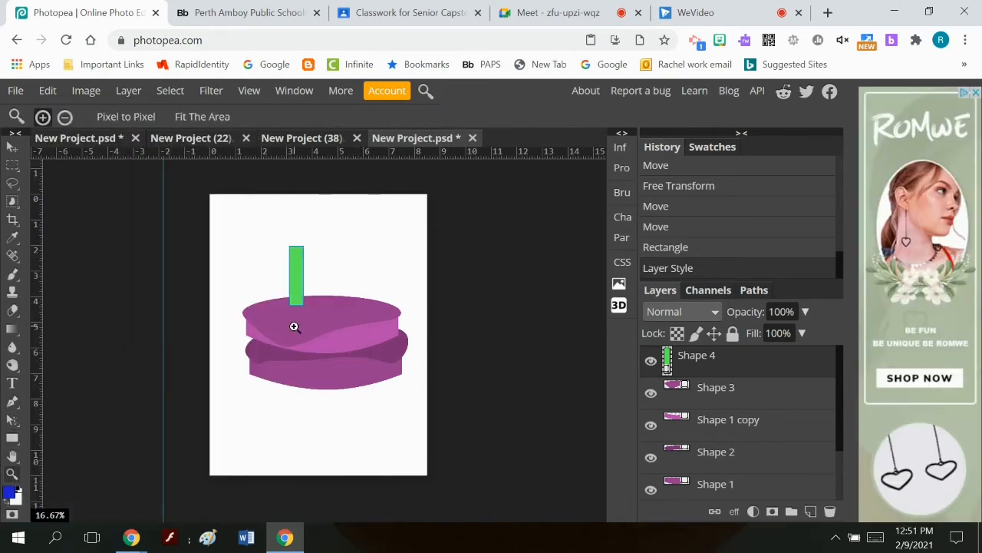
{"action": "left_click", "coordinate": [298, 301]}
{"action": "left_click", "coordinate": [302, 278]}
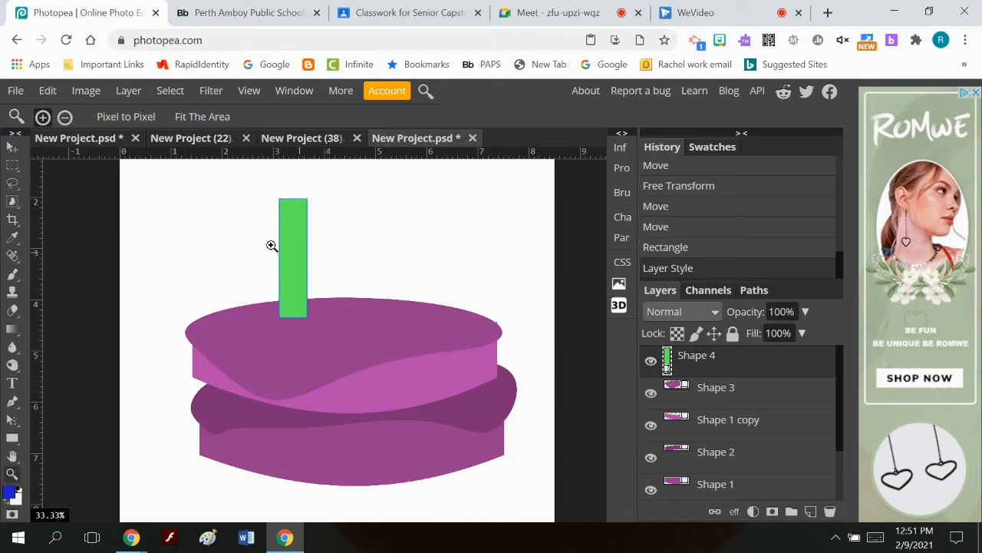
{"action": "left_click", "coordinate": [47, 91]}
{"action": "mouse_move", "coordinate": [154, 469]}
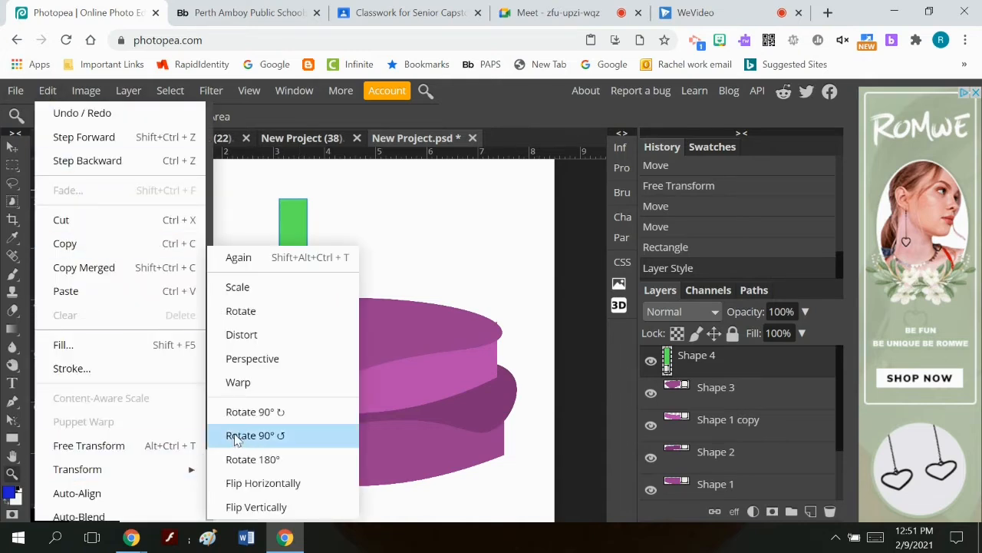
{"action": "left_click", "coordinate": [252, 382]}
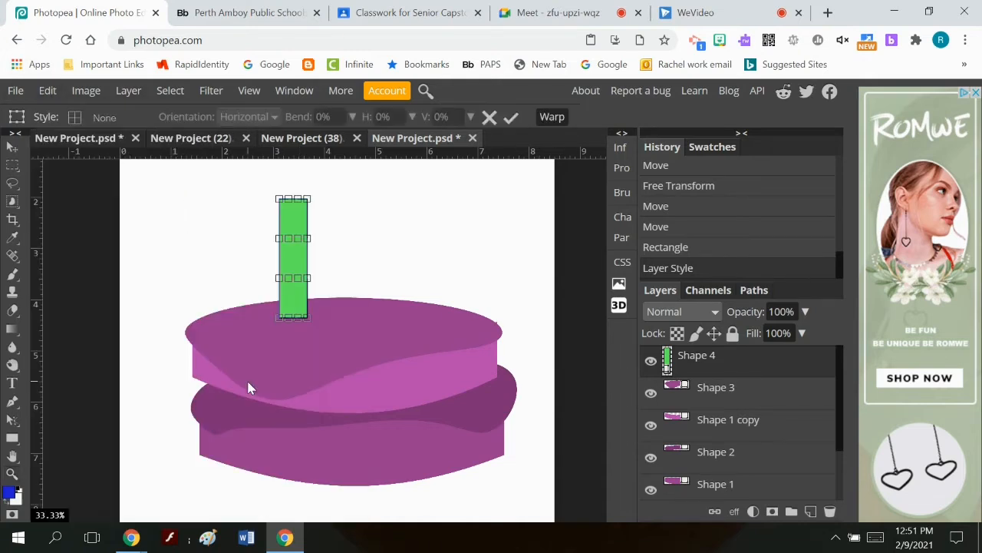
{"action": "left_click_drag", "start_coordinate": [290, 212], "coordinate": [293, 215]}
{"action": "mouse_move", "coordinate": [298, 317]}
{"action": "left_mouse_down"}
{"action": "mouse_move", "coordinate": [290, 344]}
{"action": "mouse_move", "coordinate": [281, 324]}
{"action": "mouse_move", "coordinate": [285, 334]}
{"action": "mouse_move", "coordinate": [283, 327]}
{"action": "mouse_move", "coordinate": [310, 323]}
{"action": "left_mouse_up"}
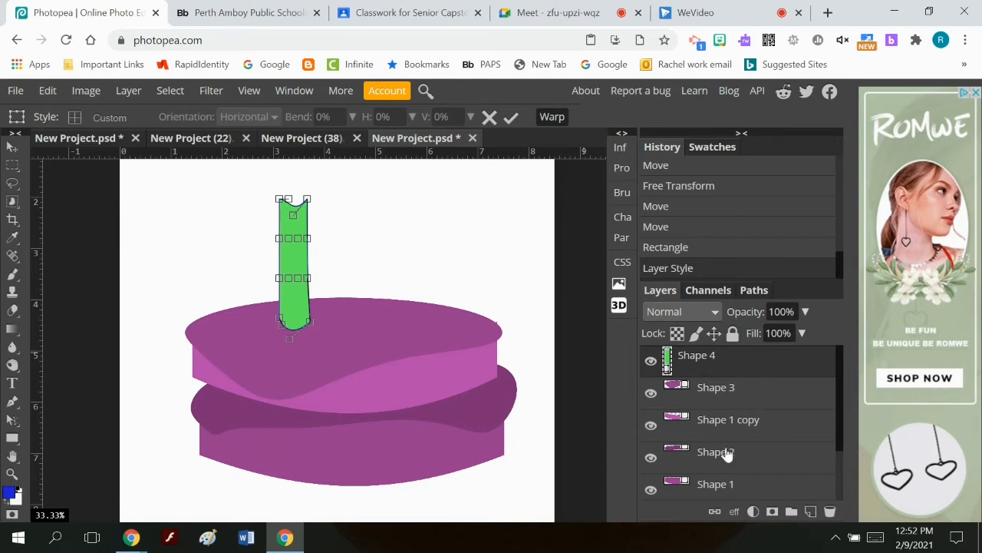
{"action": "scroll", "coordinate": [750, 444], "scroll_direction": "down", "scroll_amount": 2}
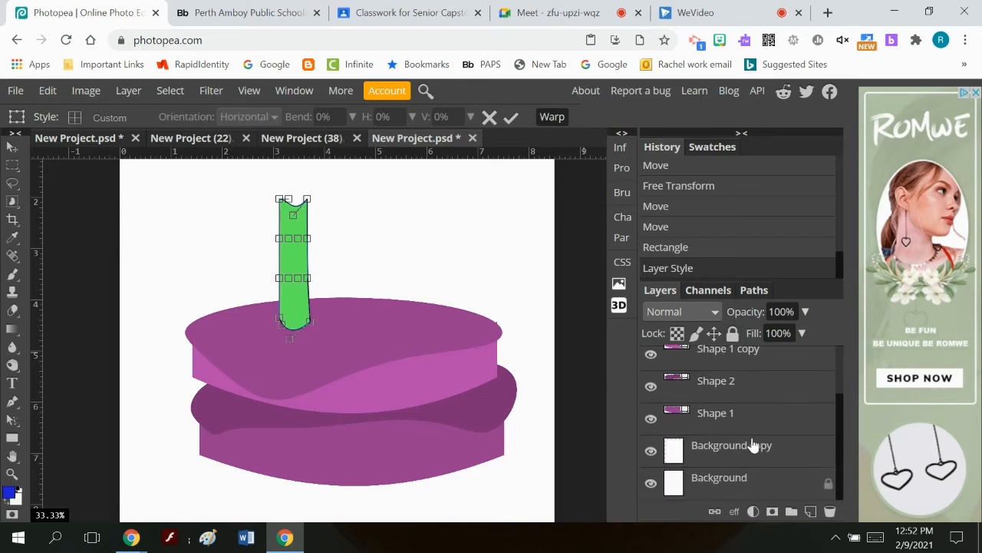
{"action": "scroll", "coordinate": [752, 441], "scroll_direction": "up", "scroll_amount": 2}
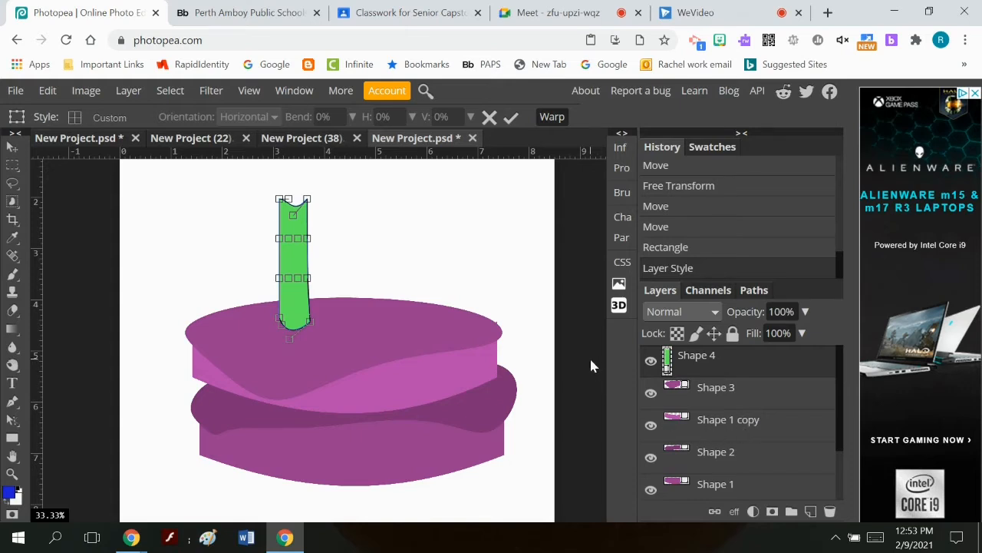
{"action": "scroll", "coordinate": [590, 367], "scroll_direction": "up", "scroll_amount": 2}
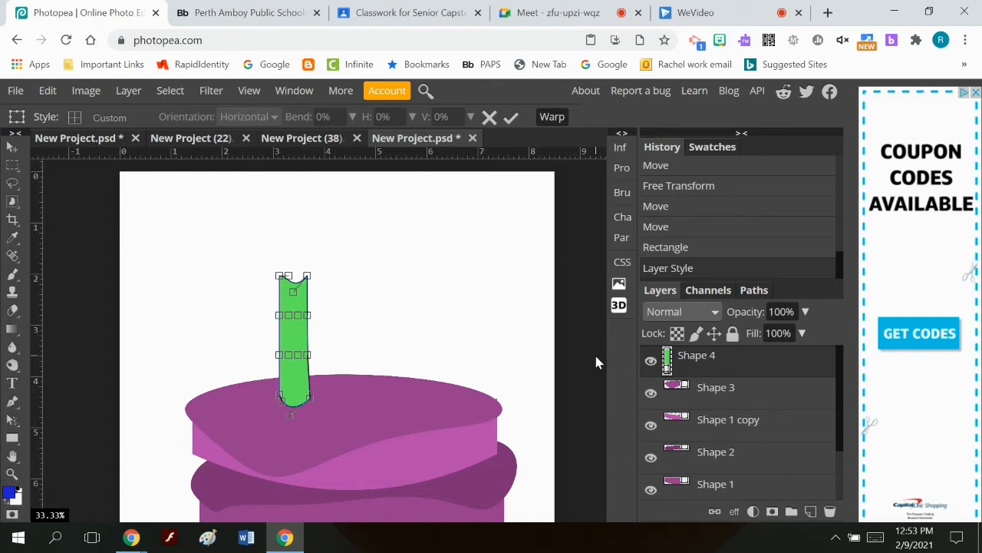
{"action": "scroll", "coordinate": [694, 378], "scroll_direction": "down", "scroll_amount": 3}
{"action": "scroll", "coordinate": [696, 379], "scroll_direction": "up", "scroll_amount": 3}
{"action": "left_click", "coordinate": [512, 119]}
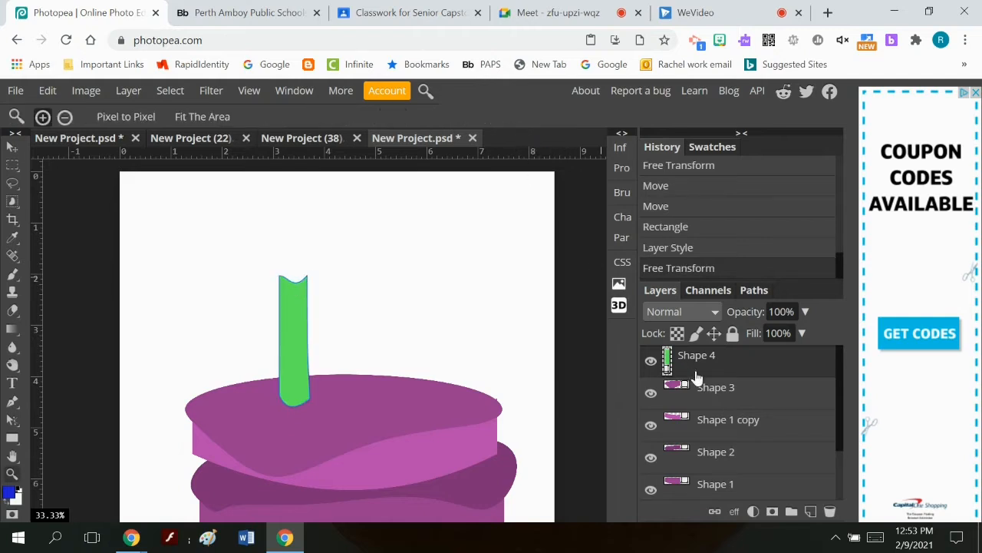
- Draw an upright flame ellipse about 0.6 in wide and 1.2 in tall above the green candle, and fill it yellow
{"action": "left_click", "coordinate": [13, 311]}
{"action": "left_click", "coordinate": [306, 326]}
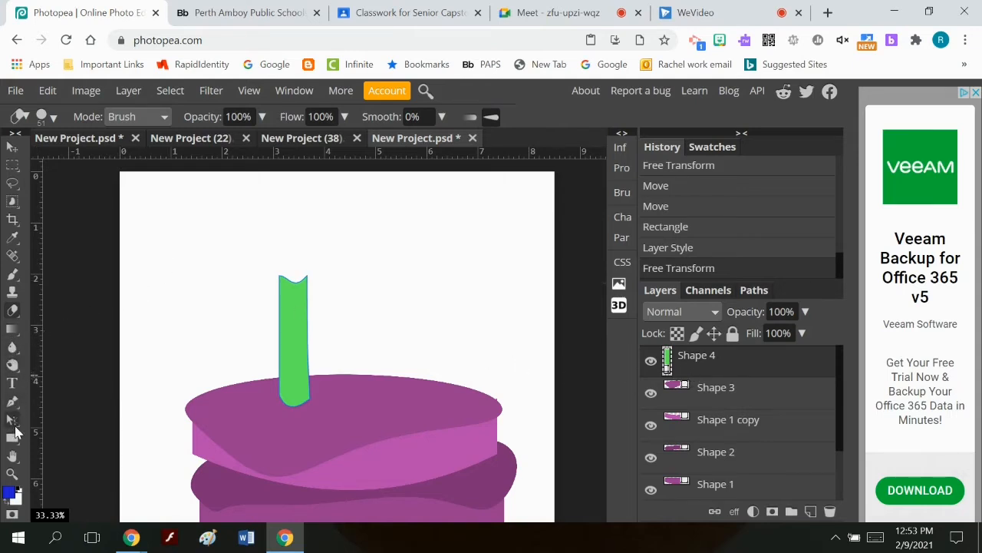
{"action": "left_click", "coordinate": [13, 350]}
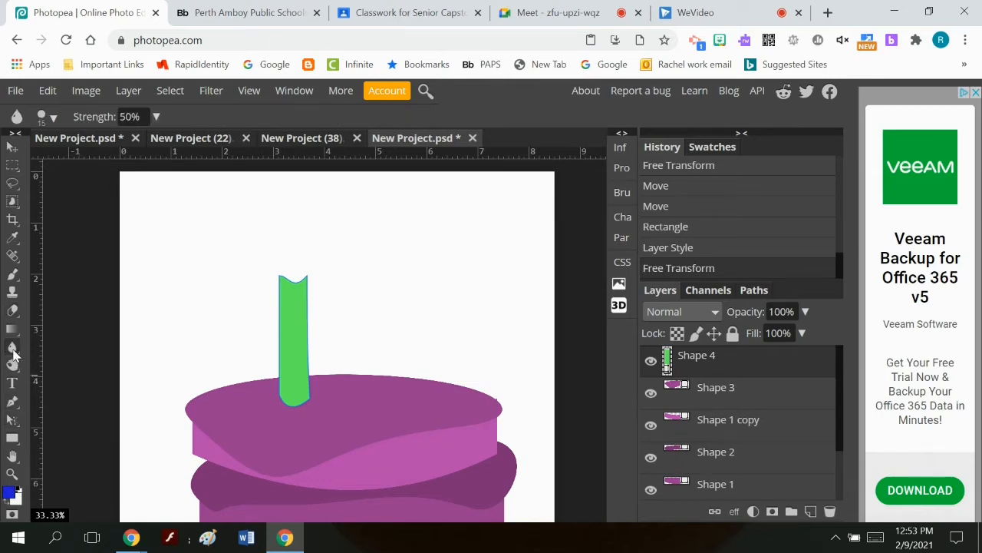
{"action": "left_click", "coordinate": [12, 437]}
{"action": "left_click", "coordinate": [65, 435]}
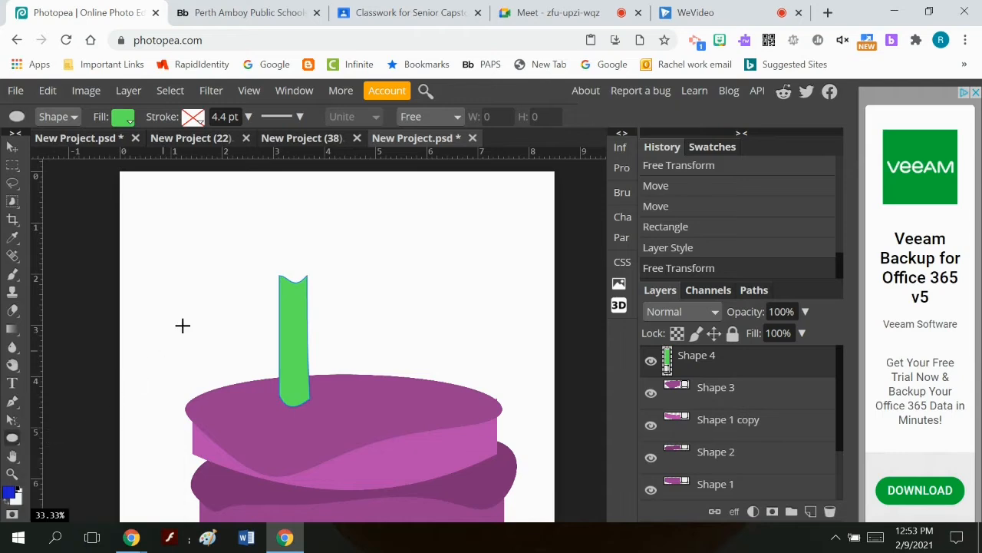
{"action": "left_click_drag", "start_coordinate": [281, 202], "coordinate": [313, 264]}
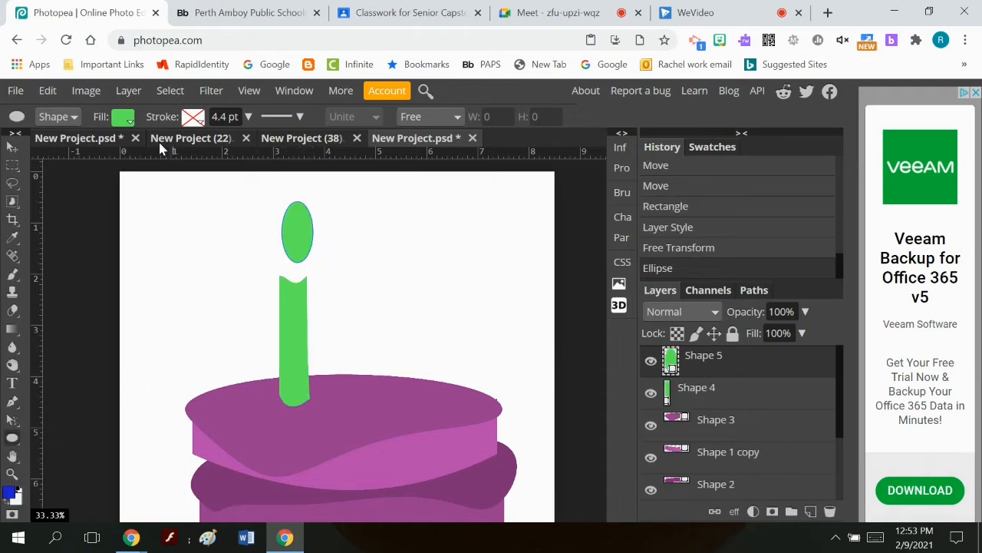
{"action": "left_click", "coordinate": [123, 117]}
{"action": "left_click", "coordinate": [206, 202]}
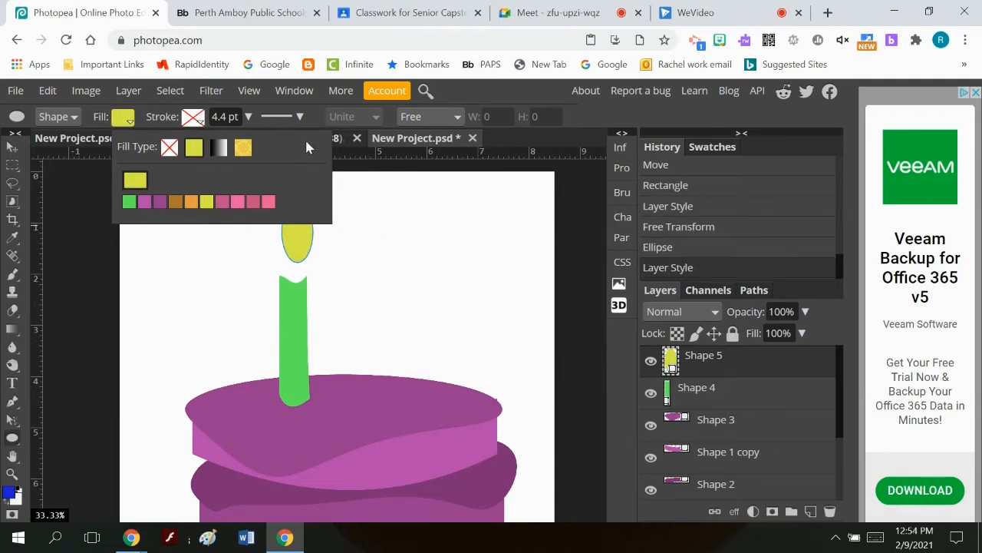
- Warp the yellow ellipse into a flame by pulling its two upper corners up and outward into points, and apply the warp
{"action": "left_click", "coordinate": [48, 92]}
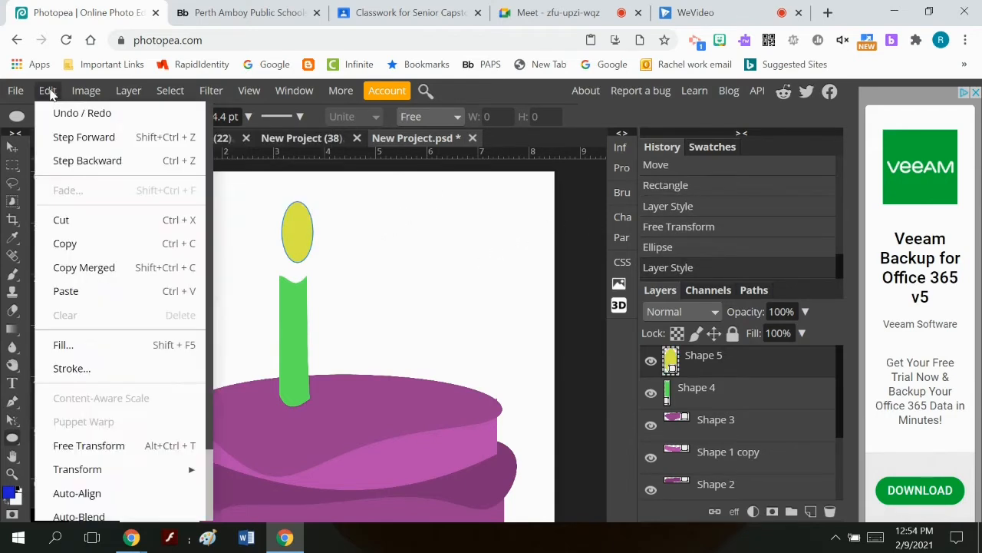
{"action": "mouse_move", "coordinate": [115, 468]}
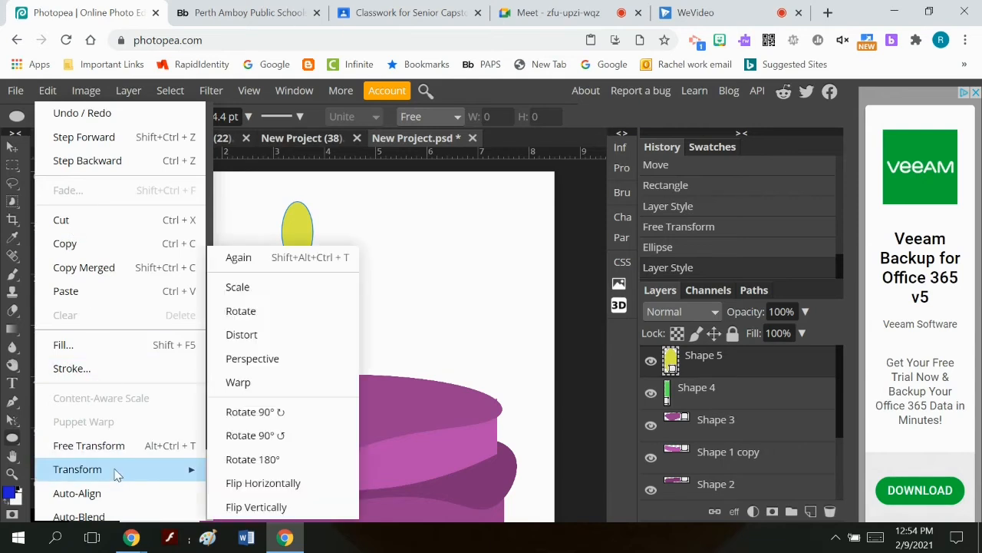
{"action": "left_click", "coordinate": [269, 380]}
{"action": "left_click_drag", "start_coordinate": [286, 213], "coordinate": [315, 169]}
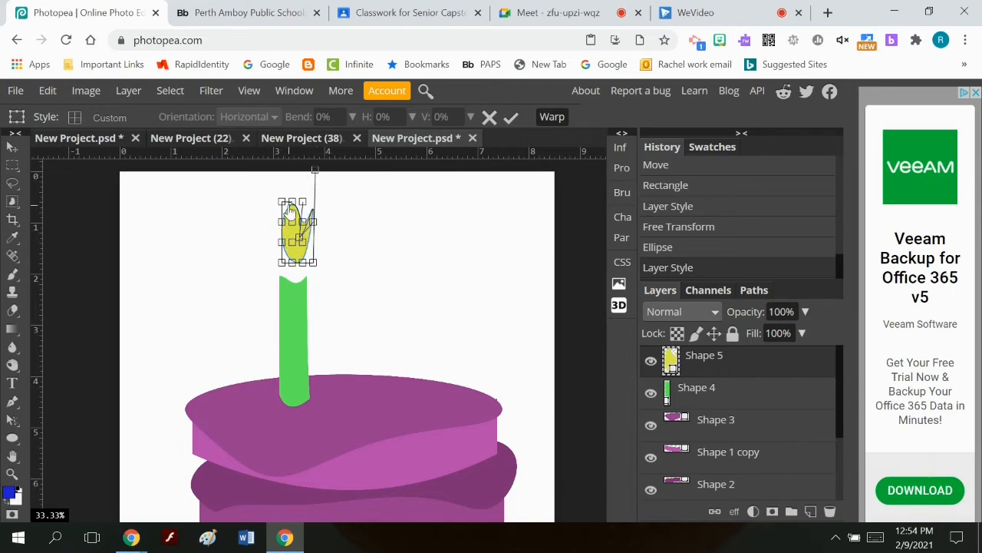
{"action": "left_click_drag", "start_coordinate": [290, 211], "coordinate": [244, 178]}
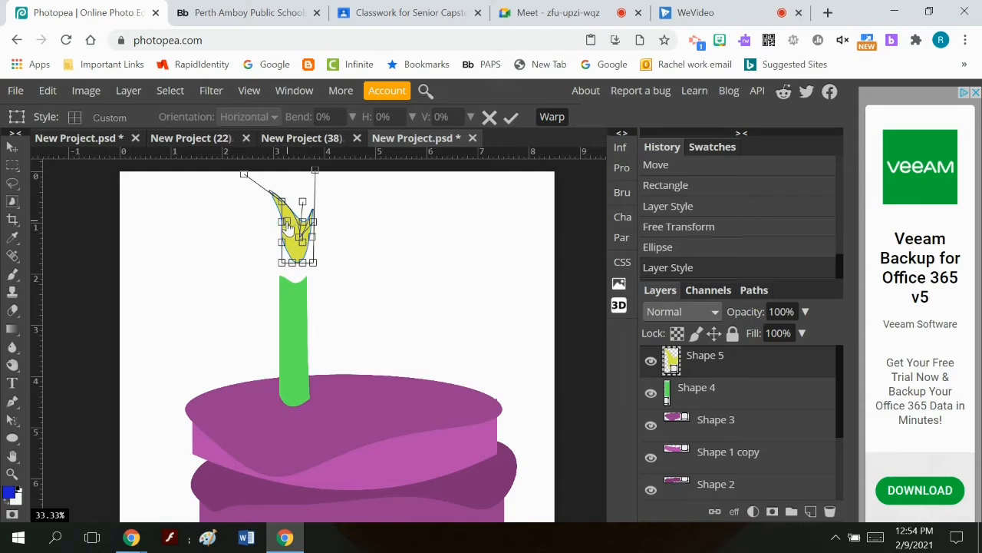
{"action": "left_click", "coordinate": [511, 117]}
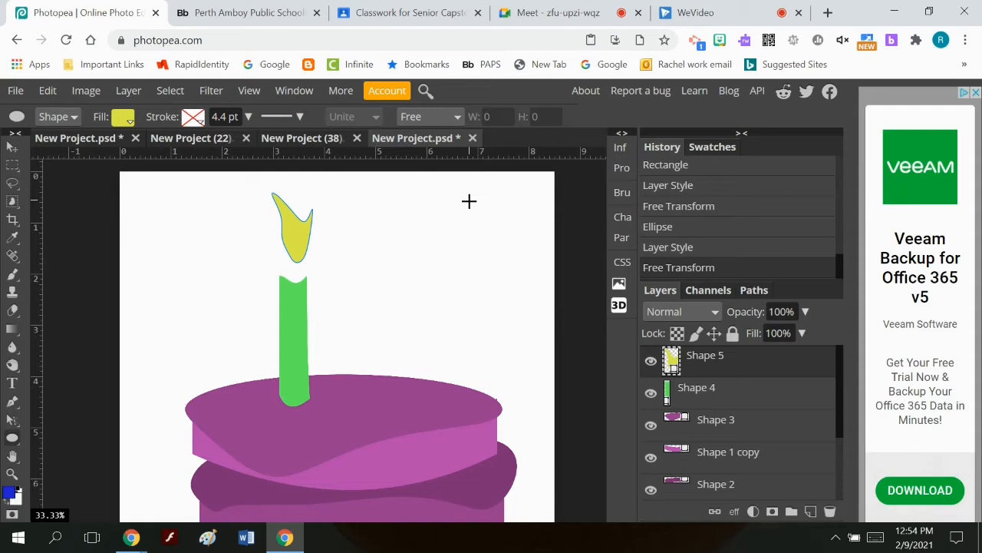
{"action": "scroll", "coordinate": [322, 329], "scroll_direction": "down", "scroll_amount": 2}
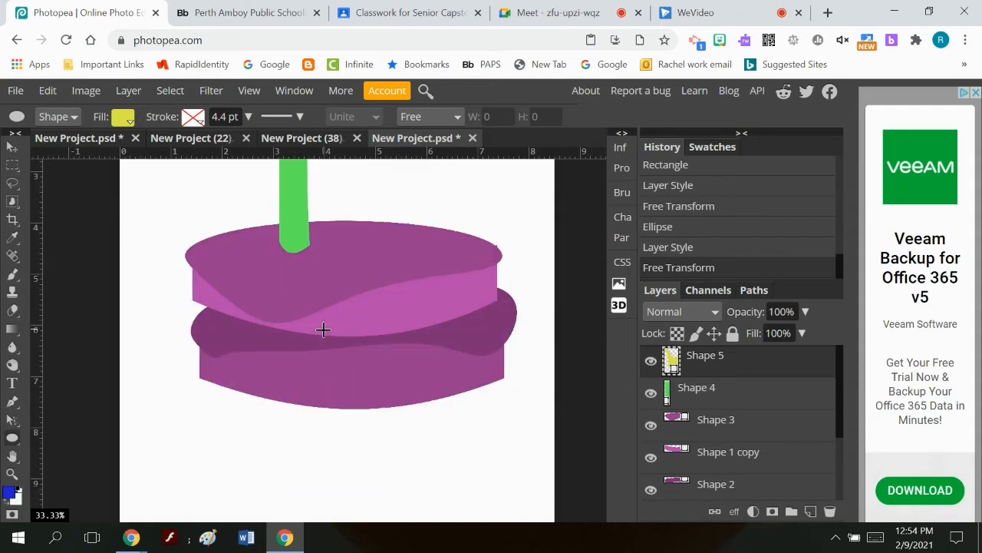
{"action": "scroll", "coordinate": [322, 329], "scroll_direction": "up", "scroll_amount": 1}
{"action": "scroll", "coordinate": [322, 329], "scroll_direction": "up", "scroll_amount": 1}
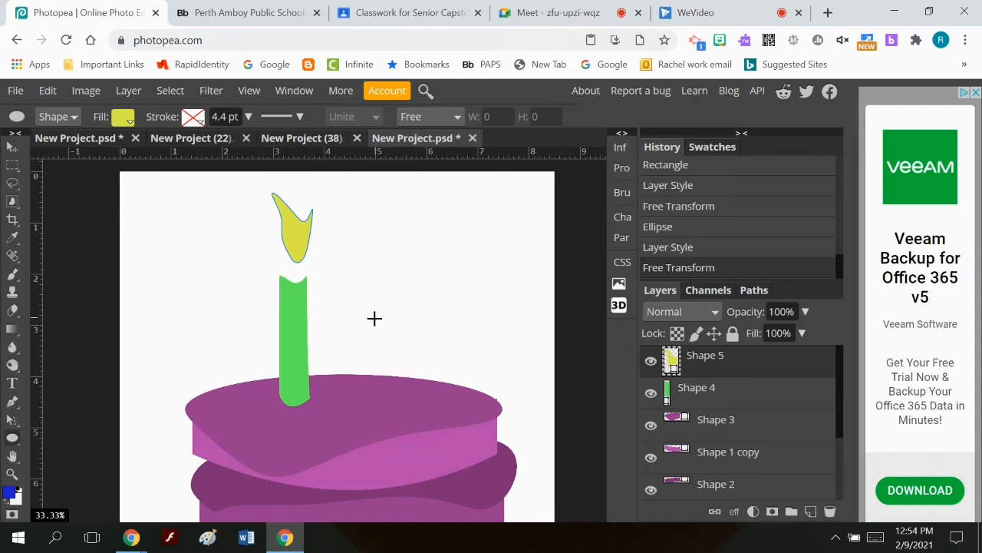
- Duplicate the yellow flame layer and scale the copy down toward the flame's lower right to about 71% width and 58% height
{"action": "right_click", "coordinate": [691, 362]}
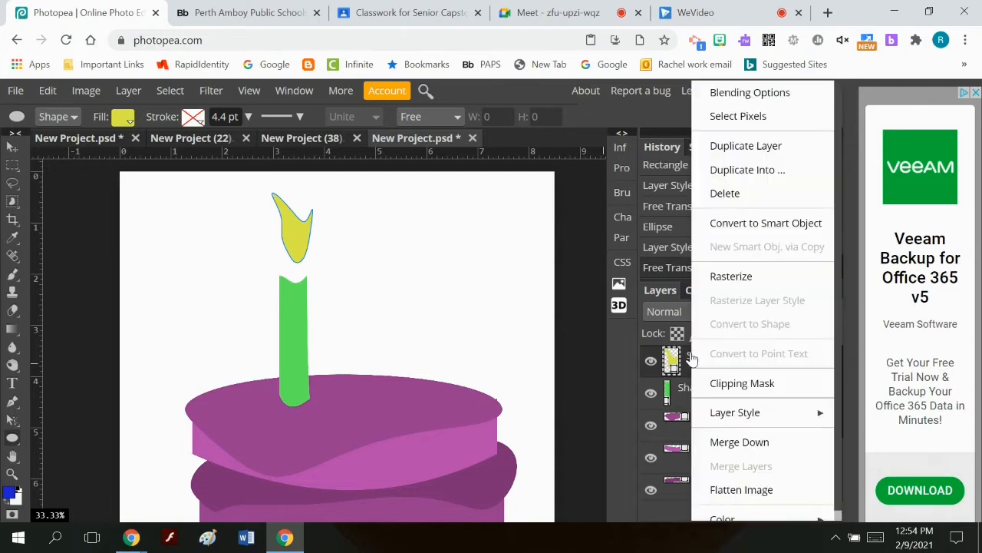
{"action": "left_click", "coordinate": [727, 147]}
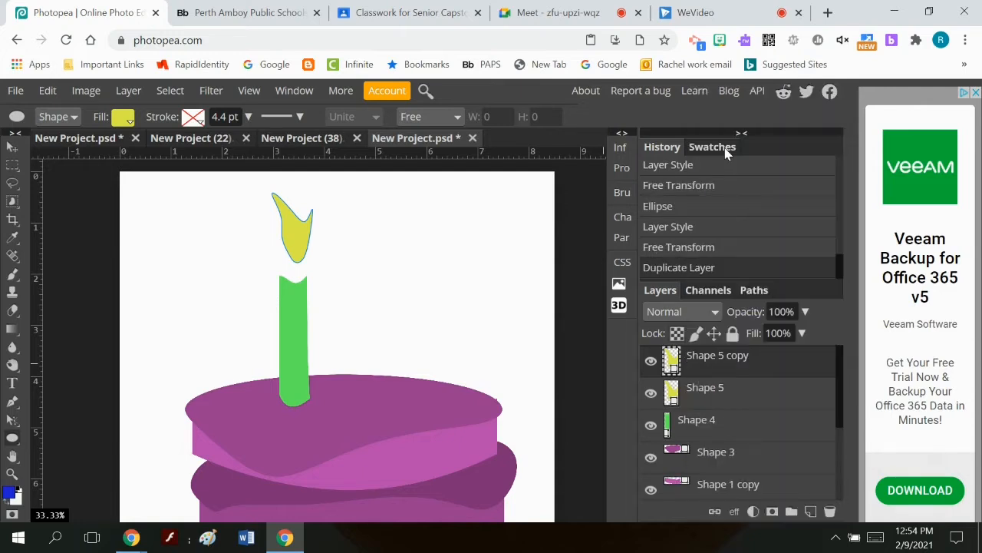
{"action": "left_click", "coordinate": [47, 91]}
{"action": "mouse_move", "coordinate": [111, 469]}
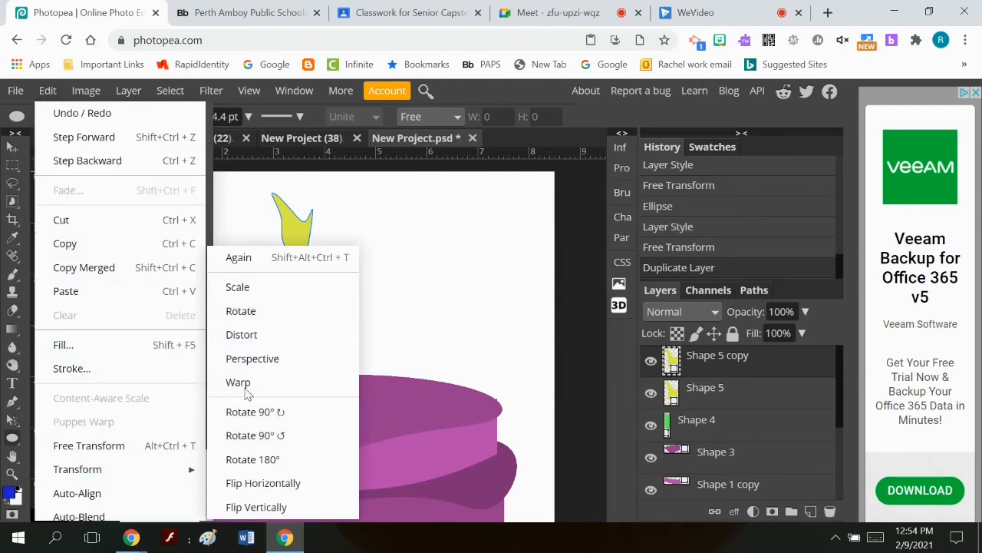
{"action": "left_click", "coordinate": [236, 287]}
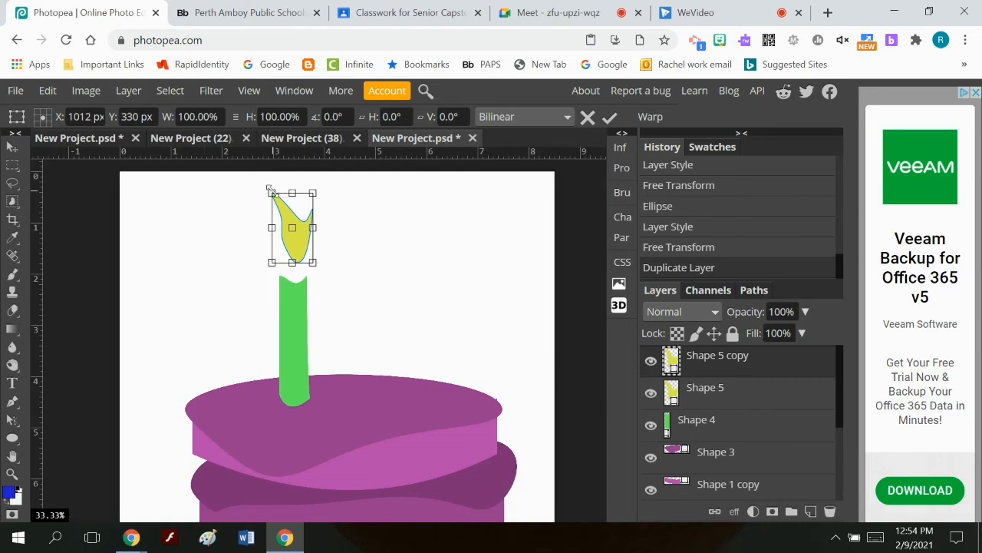
{"action": "left_click_drag", "start_coordinate": [270, 189], "coordinate": [283, 222]}
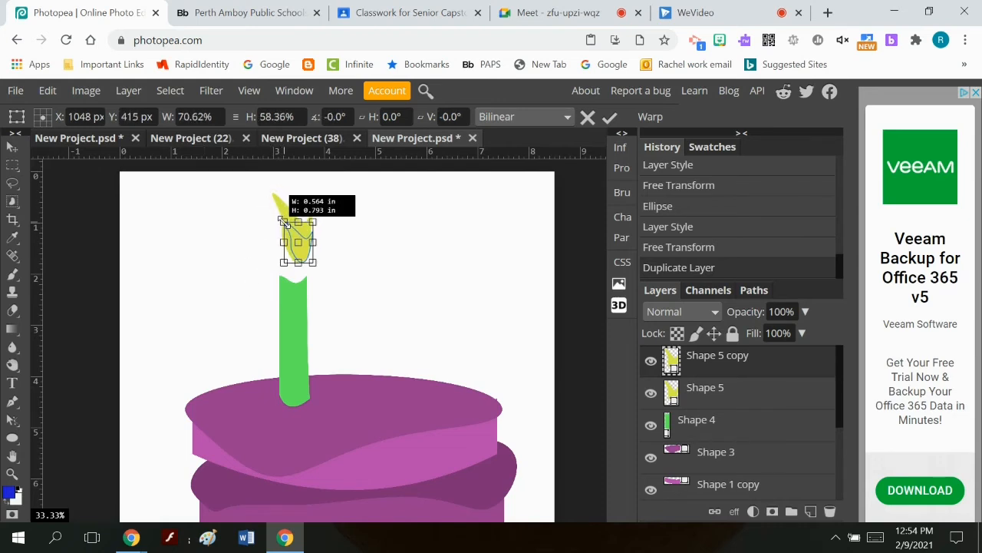
{"action": "left_click", "coordinate": [609, 117]}
- Fill the smaller inner flame with orange and select the Background copy layer to clear the shape outline
{"action": "left_click", "coordinate": [126, 118]}
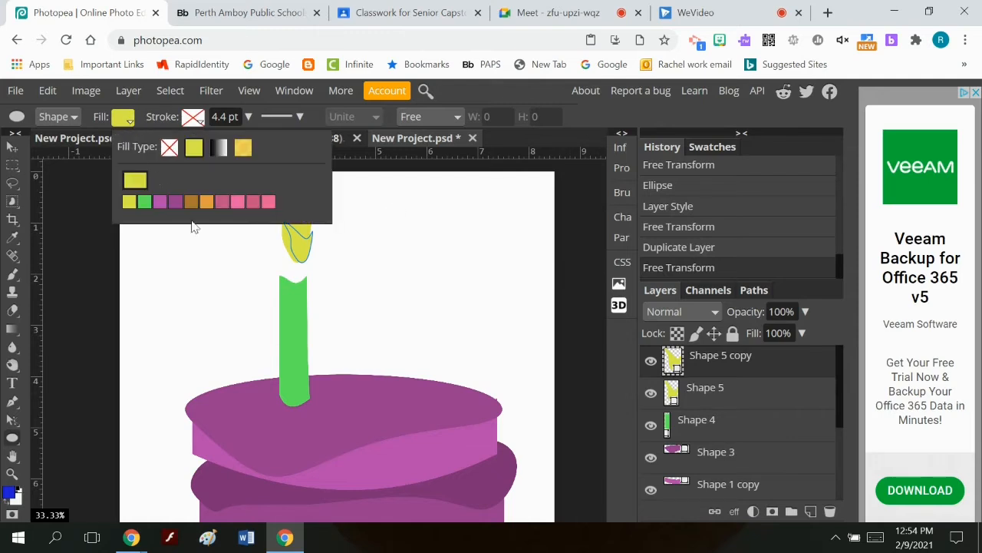
{"action": "left_click", "coordinate": [207, 203]}
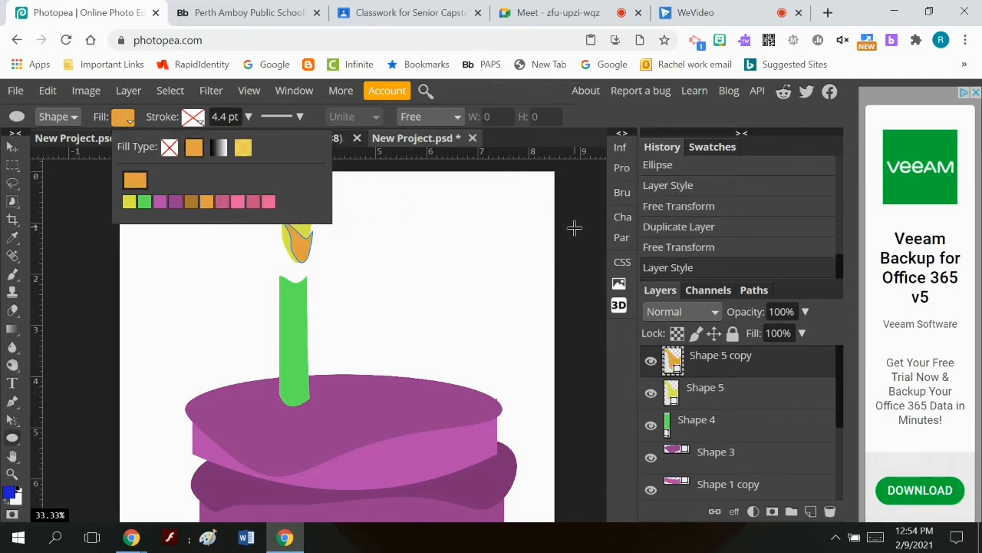
{"action": "scroll", "coordinate": [721, 461], "scroll_direction": "down", "scroll_amount": 3}
{"action": "left_click", "coordinate": [716, 456]}
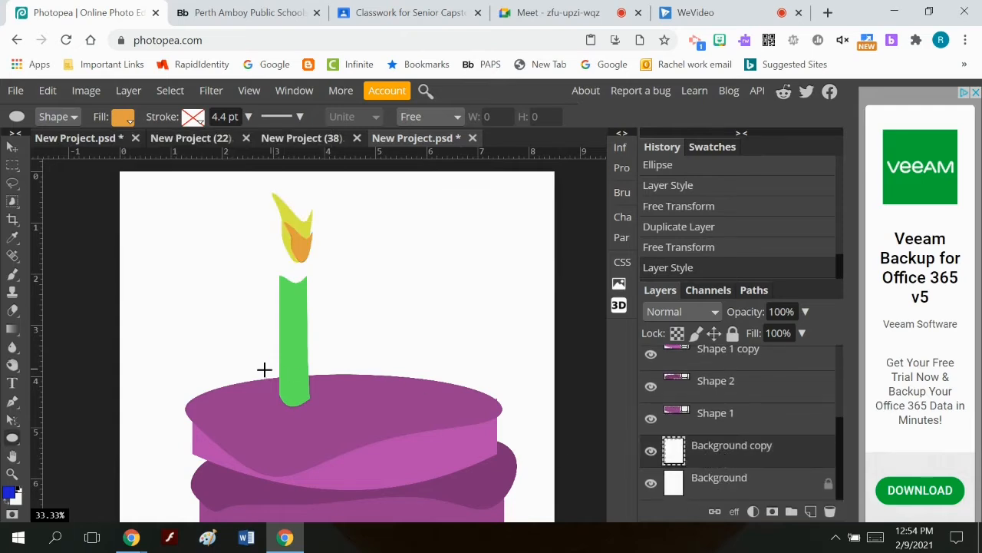
- Duplicate the green candle together with its yellow and orange flame layers, and move the copy about 2.5 in to the right on the cake
{"action": "left_click", "coordinate": [11, 474]}
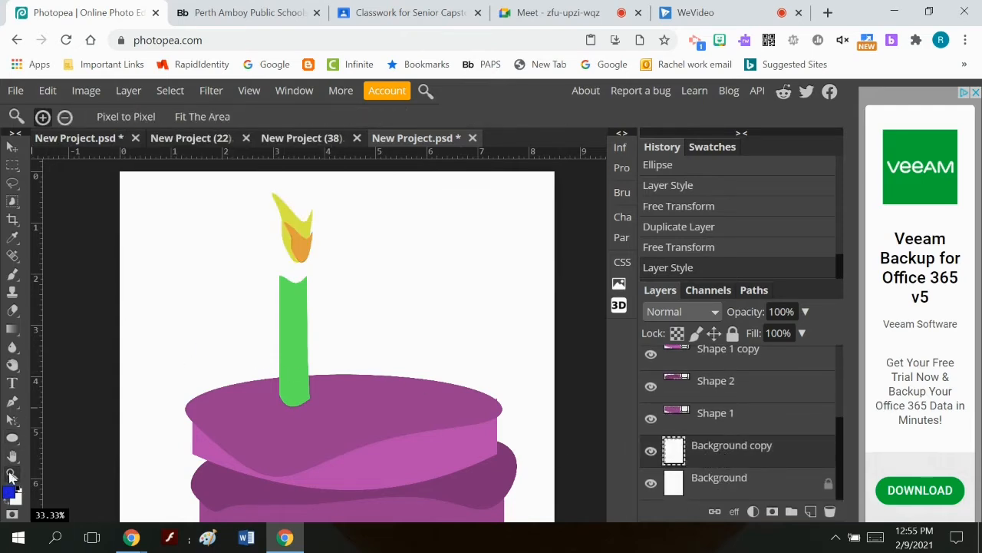
{"action": "left_click", "coordinate": [65, 116]}
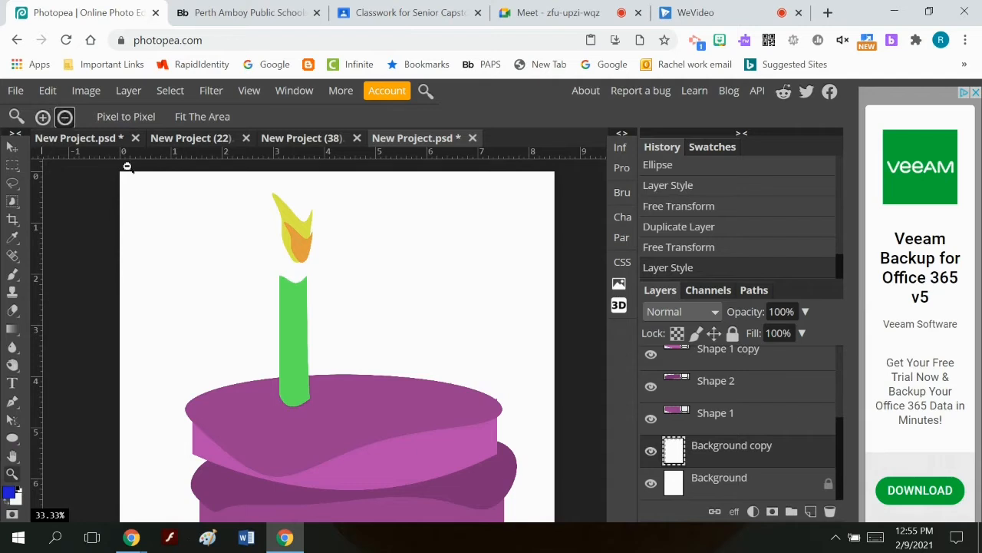
{"action": "left_click", "coordinate": [333, 266]}
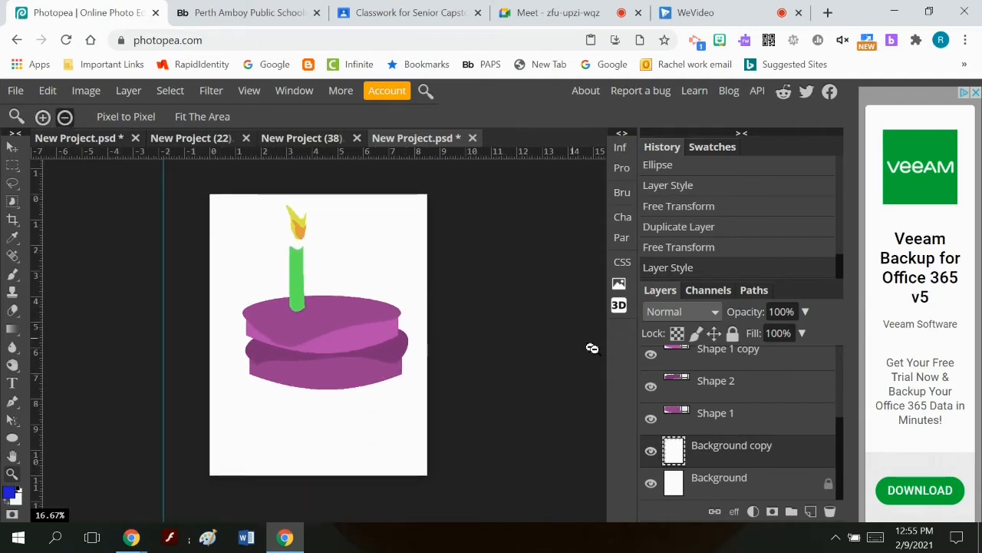
{"action": "scroll", "coordinate": [699, 405], "scroll_direction": "up", "scroll_amount": 3}
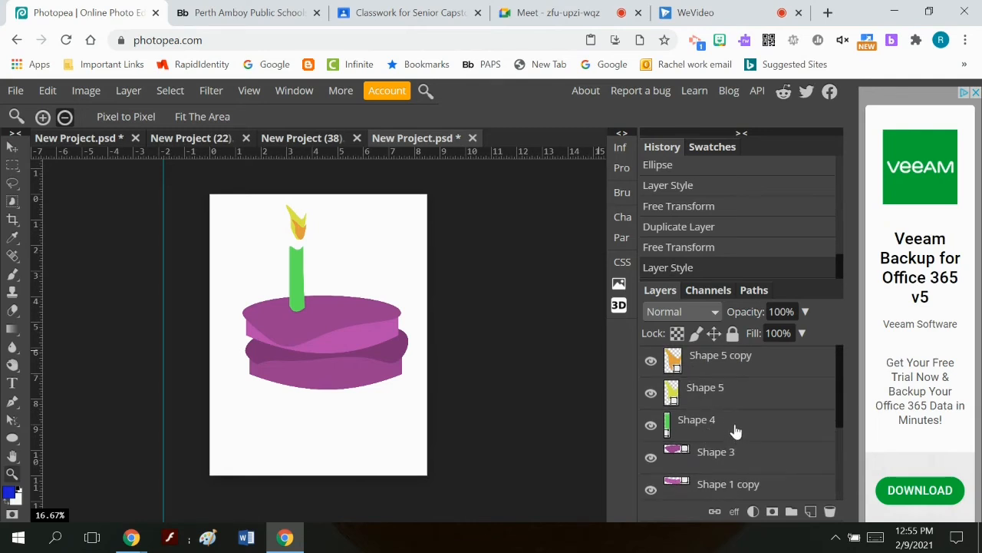
{"action": "left_click", "coordinate": [735, 432]}
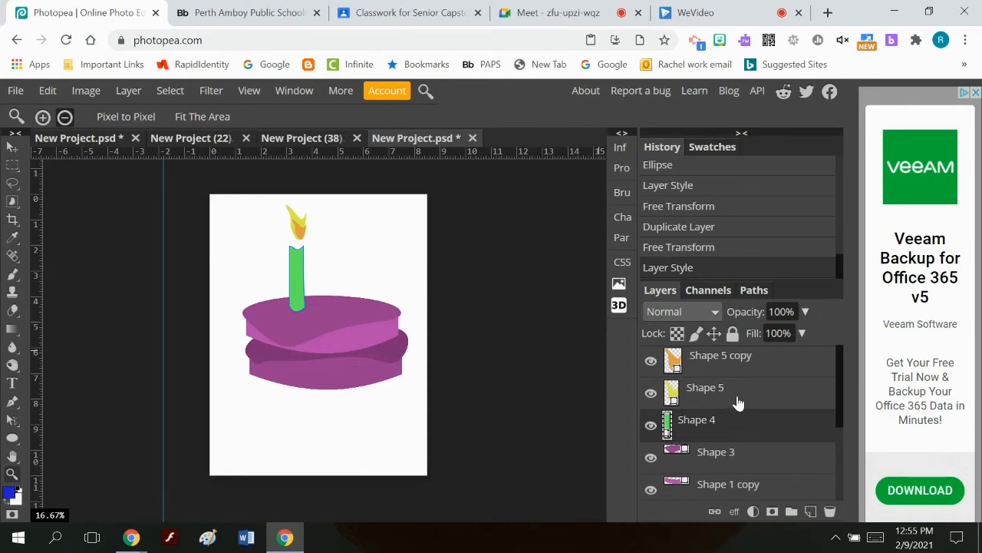
{"action": "left_click", "coordinate": [737, 403]}
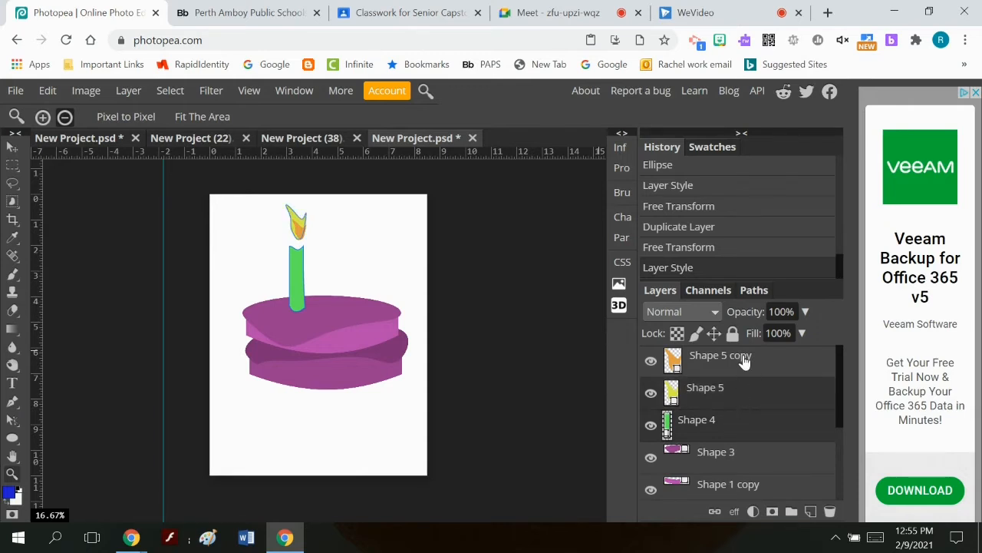
{"action": "left_click", "coordinate": [743, 360]}
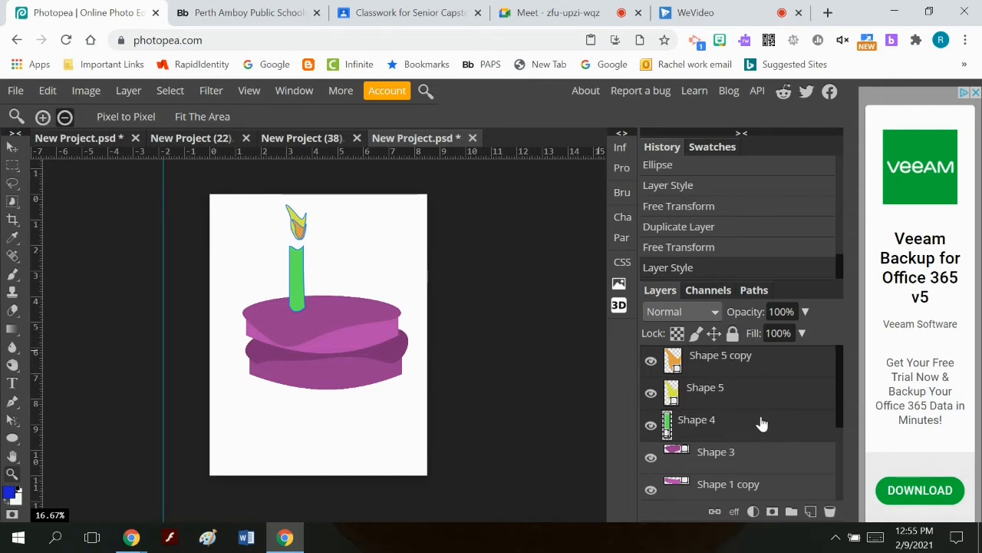
{"action": "left_click", "coordinate": [141, 88]}
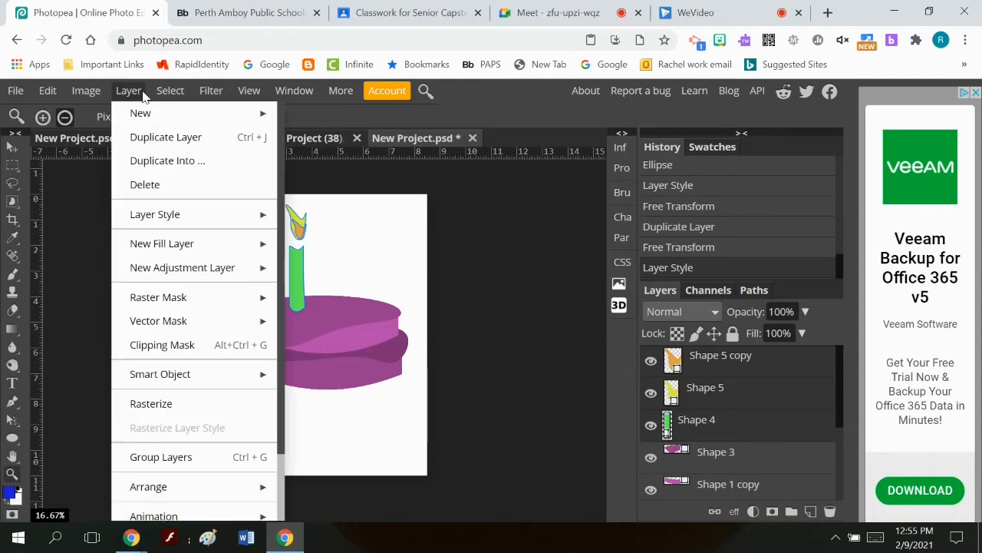
{"action": "left_click", "coordinate": [170, 146]}
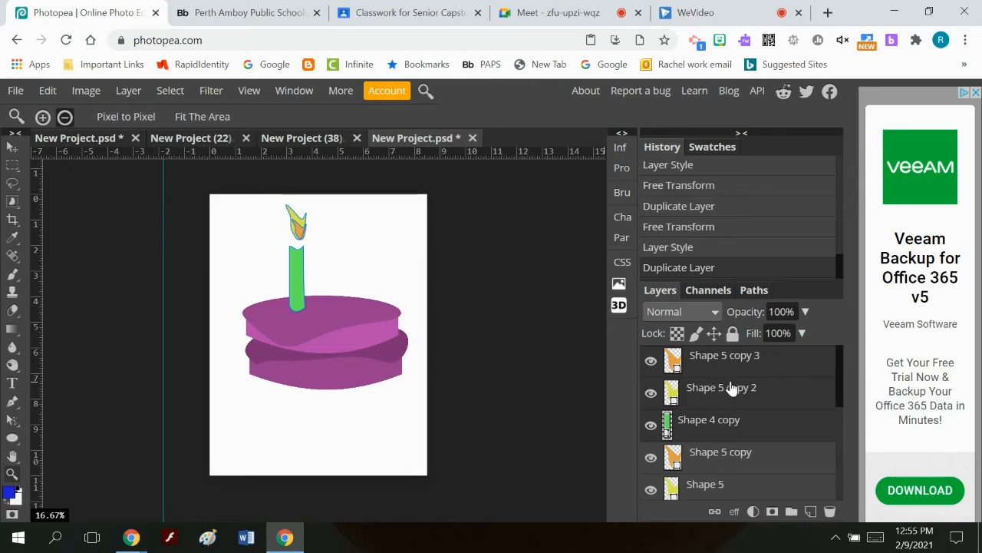
{"action": "left_click", "coordinate": [13, 148]}
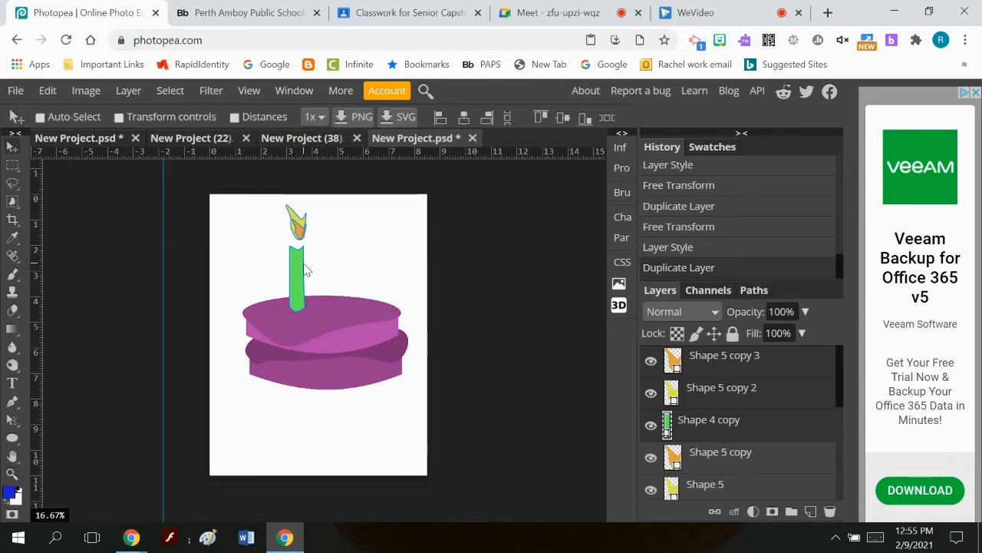
{"action": "left_click_drag", "start_coordinate": [301, 276], "coordinate": [361, 282]}
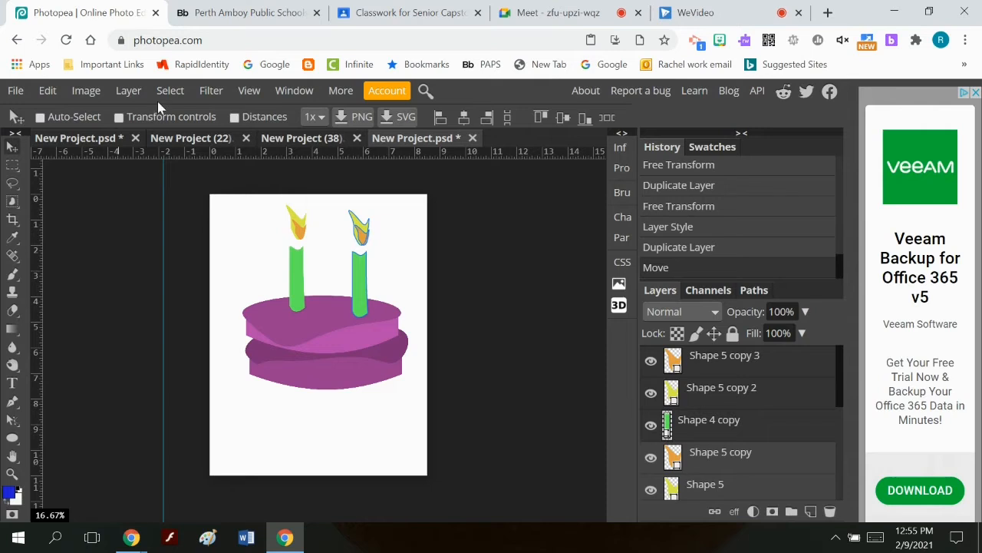
- Duplicate the second candle with its flames and place the copy between the two candles, slightly lower than both
{"action": "left_click", "coordinate": [128, 90]}
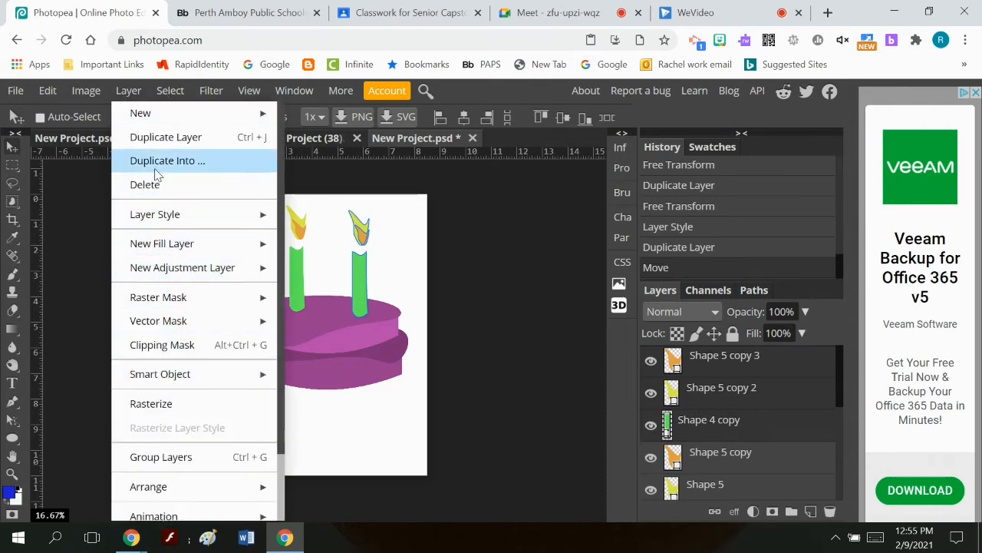
{"action": "left_click", "coordinate": [165, 139]}
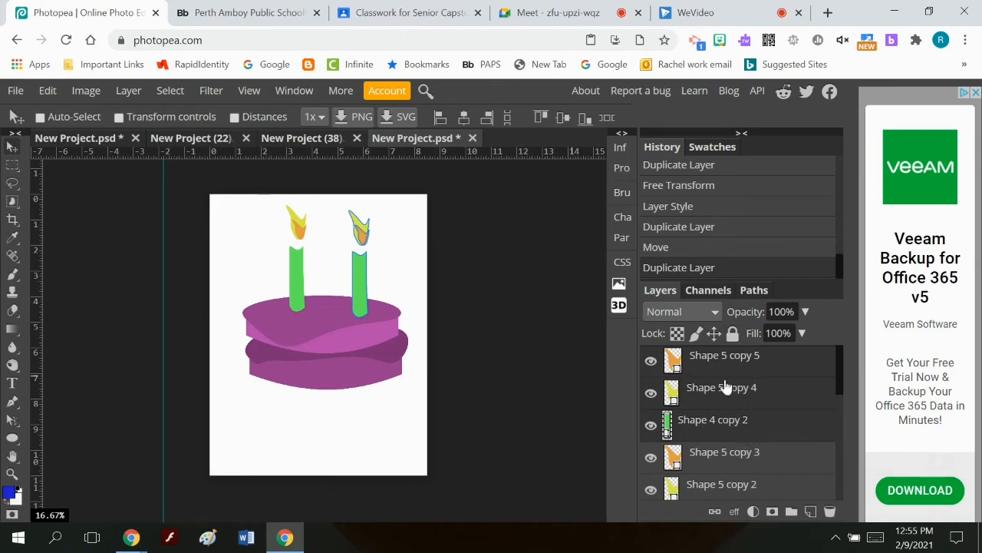
{"action": "left_click_drag", "start_coordinate": [357, 282], "coordinate": [326, 287]}
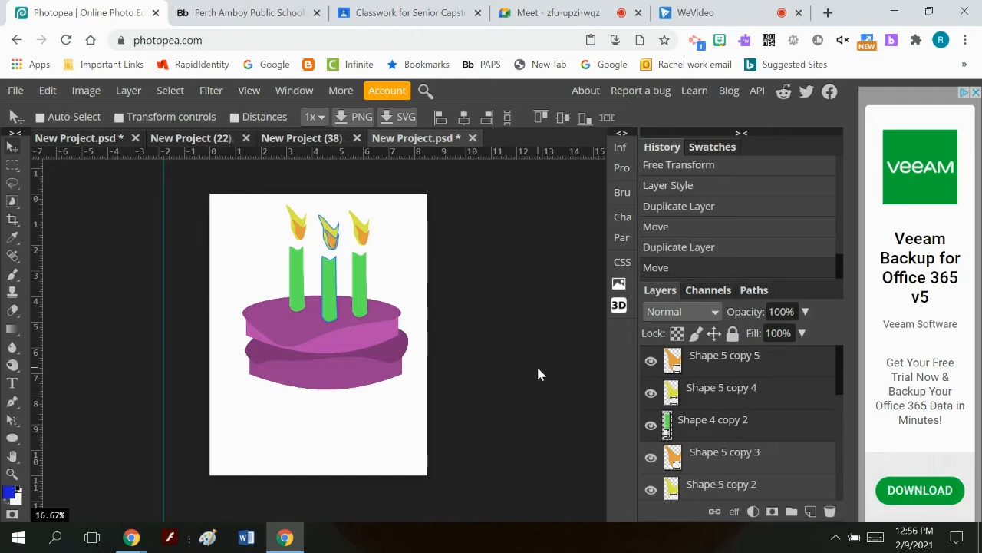
- Draw a centred text box in the Digory Doodles font below the cake, and fit it to about 7.5 in wide within the page
{"action": "left_click", "coordinate": [13, 384]}
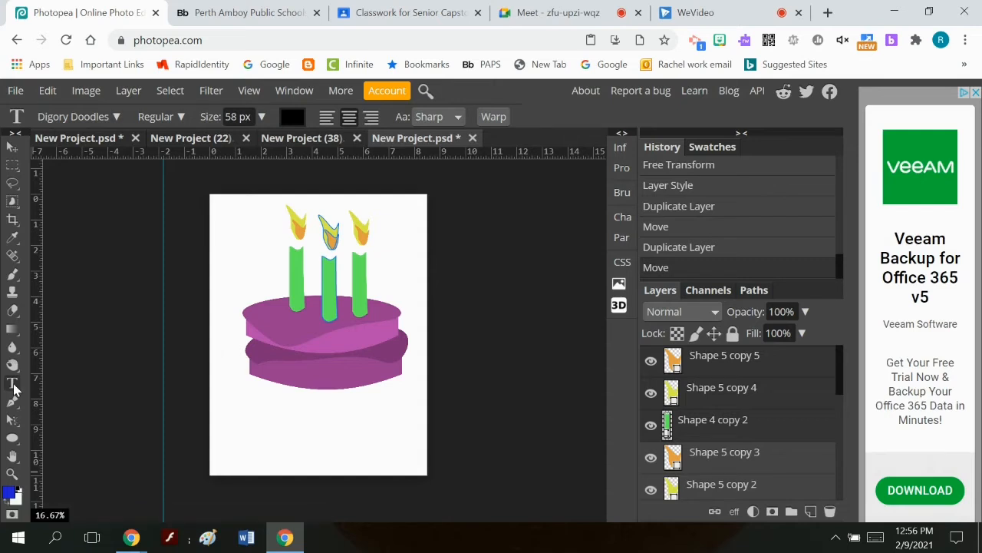
{"action": "left_click", "coordinate": [116, 117]}
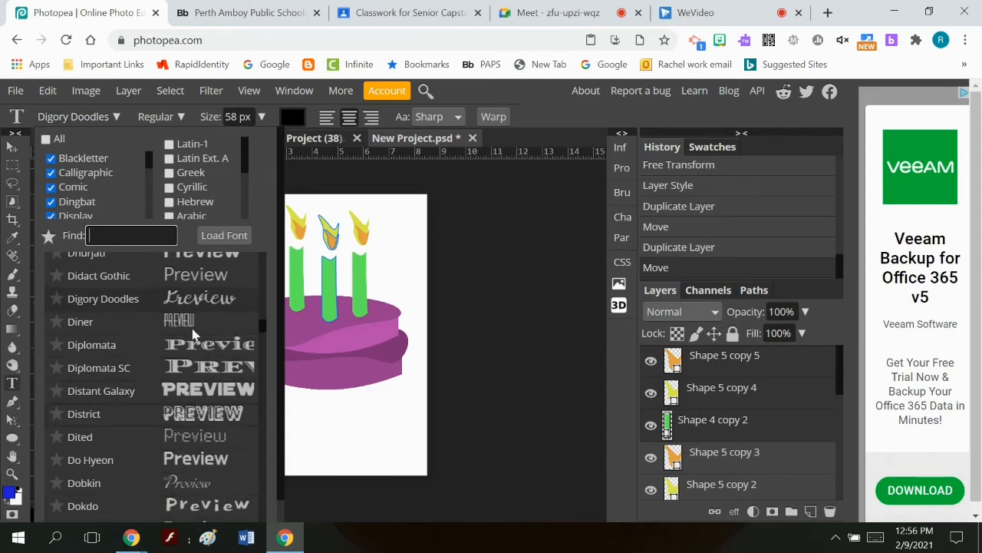
{"action": "left_click", "coordinate": [87, 125]}
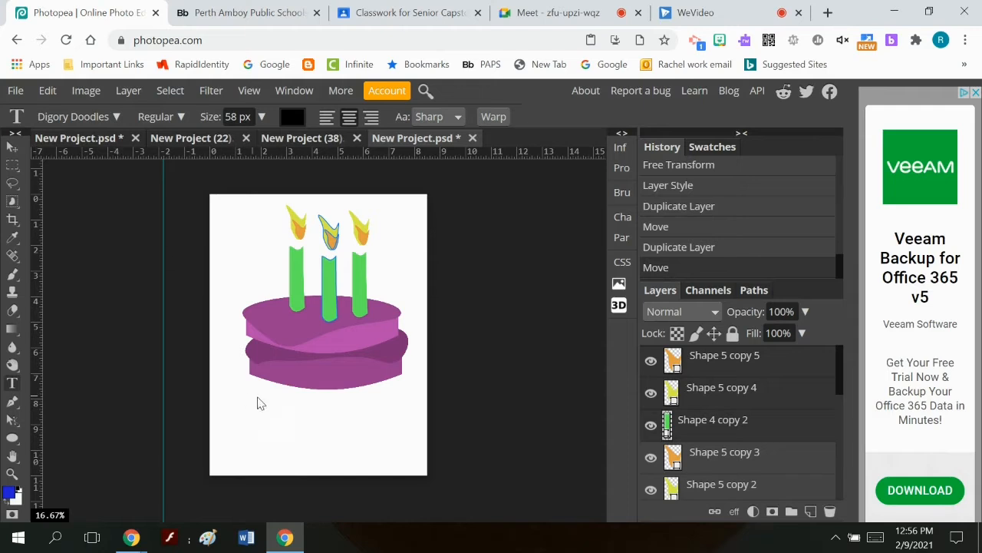
{"action": "left_click", "coordinate": [347, 123]}
{"action": "left_click_drag", "start_coordinate": [318, 417], "coordinate": [470, 463]}
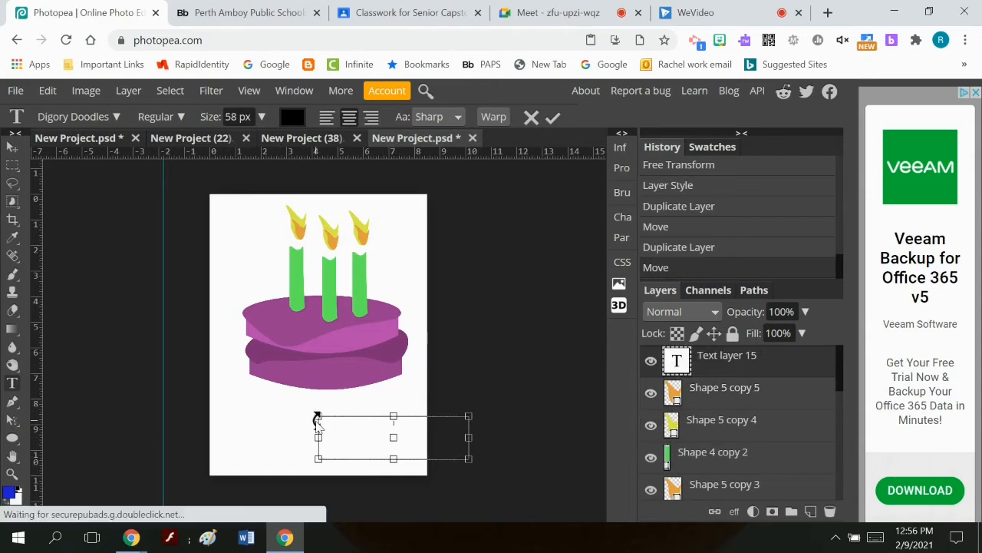
{"action": "left_click_drag", "start_coordinate": [319, 416], "coordinate": [185, 419]}
{"action": "left_click_drag", "start_coordinate": [470, 438], "coordinate": [415, 438]}
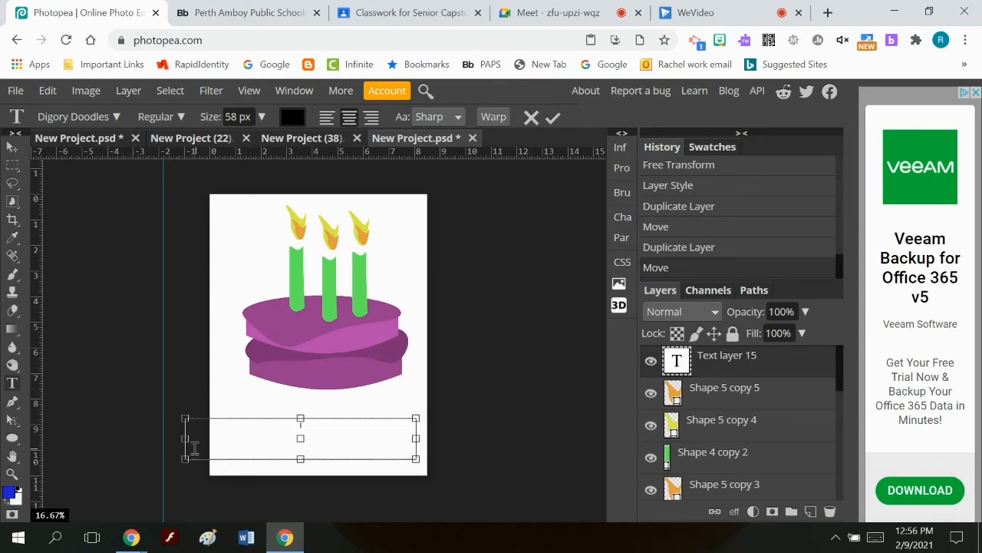
{"action": "left_click_drag", "start_coordinate": [185, 438], "coordinate": [222, 439]}
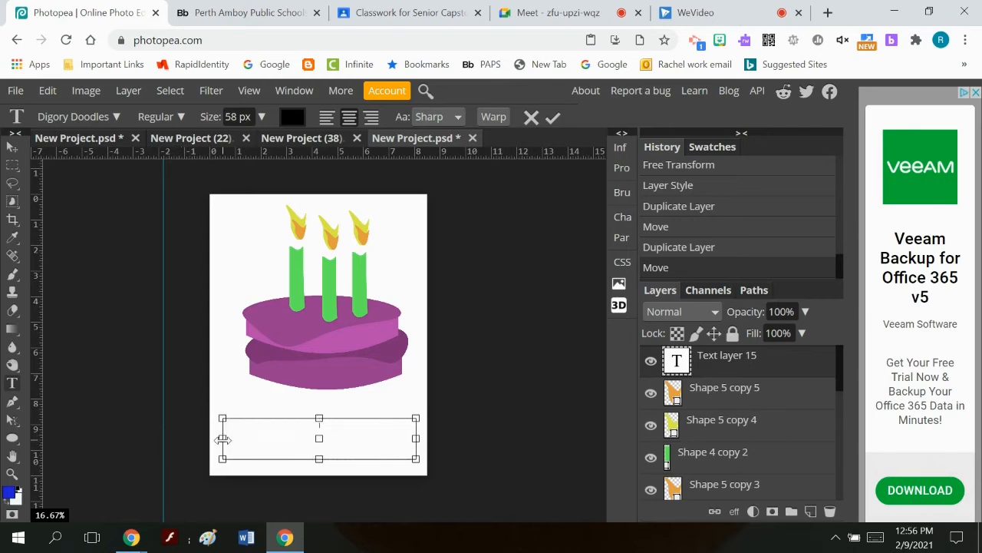
- Set the font size to 81 px and enter the owner's first name in possessive form followed by "Sweet Treats" as the title
{"action": "left_click", "coordinate": [260, 121]}
{"action": "left_click_drag", "start_coordinate": [245, 140], "coordinate": [254, 146]}
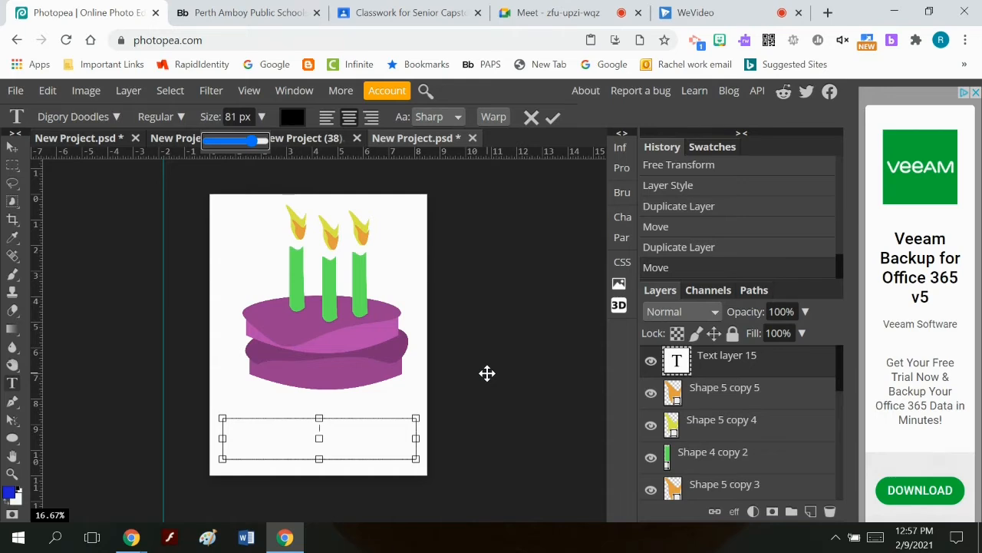
{"action": "left_click", "coordinate": [327, 437]}
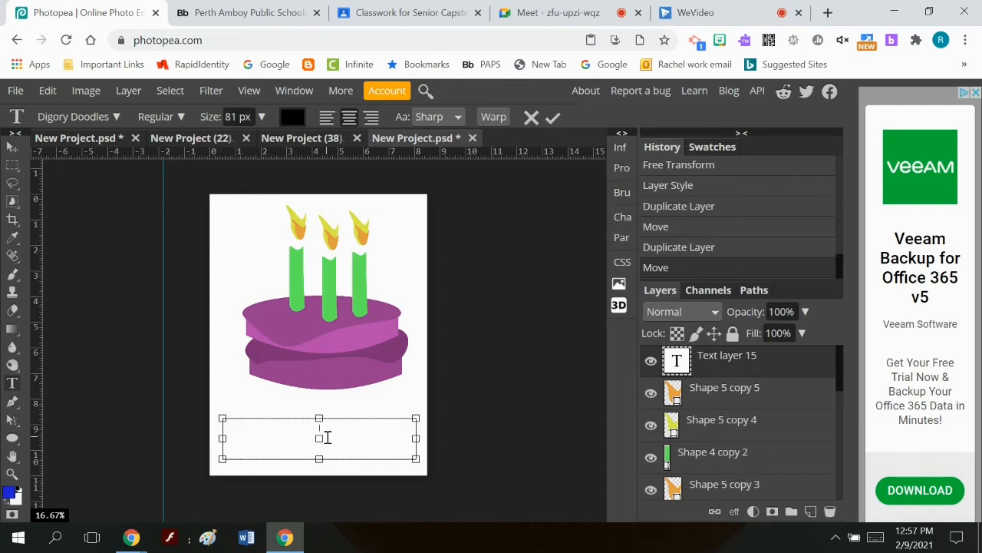
{"action": "type", "text": "Rachel's Sweet Treats"}
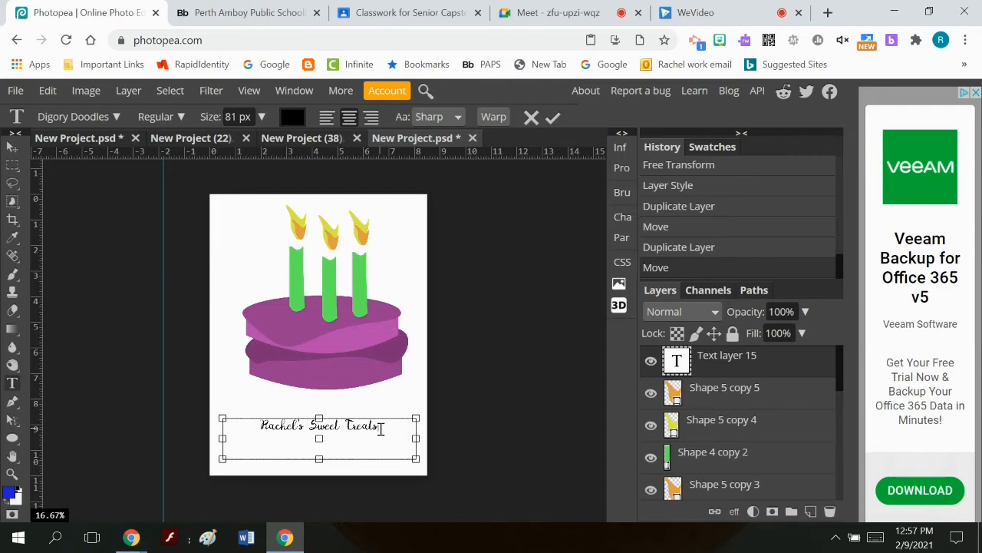
- Enlarge the whole title text to 123 px so it nearly spans the text box
{"action": "left_click_drag", "start_coordinate": [379, 429], "coordinate": [258, 435]}
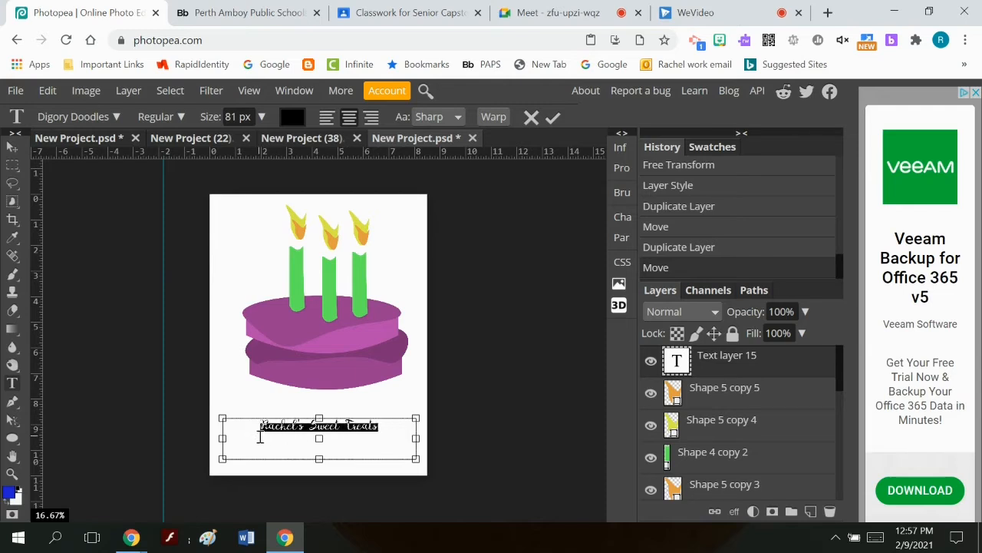
{"action": "left_click", "coordinate": [261, 116]}
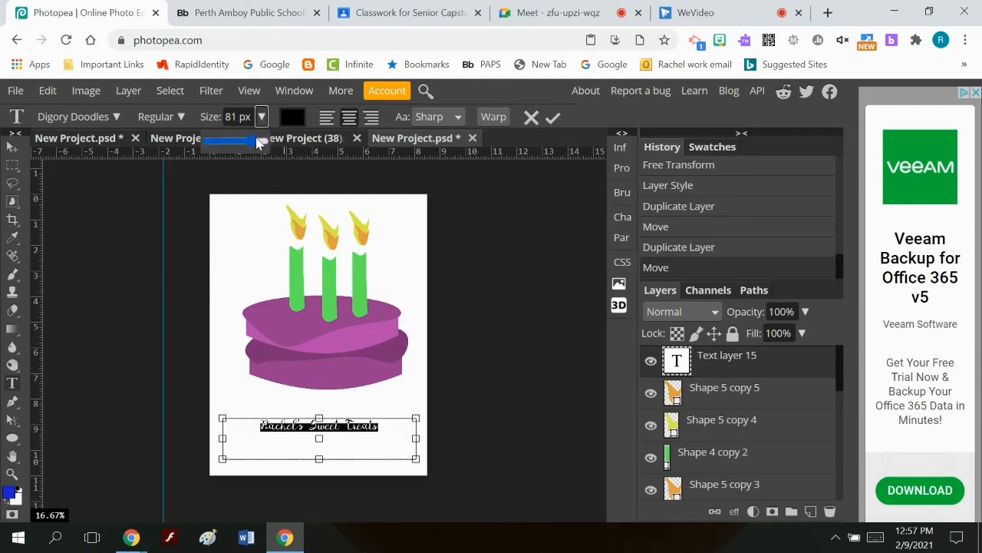
{"action": "left_click_drag", "start_coordinate": [256, 145], "coordinate": [261, 148]}
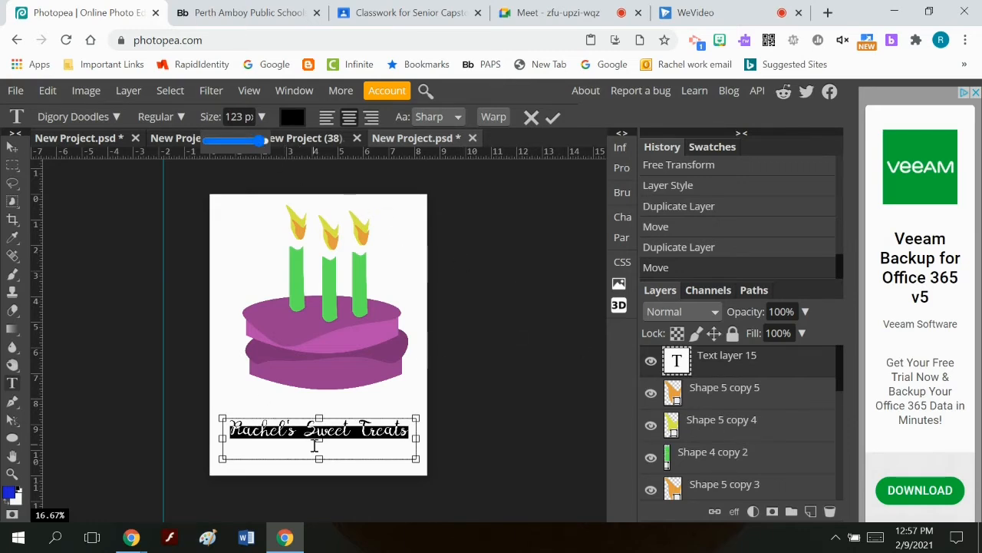
{"action": "left_click", "coordinate": [403, 434]}
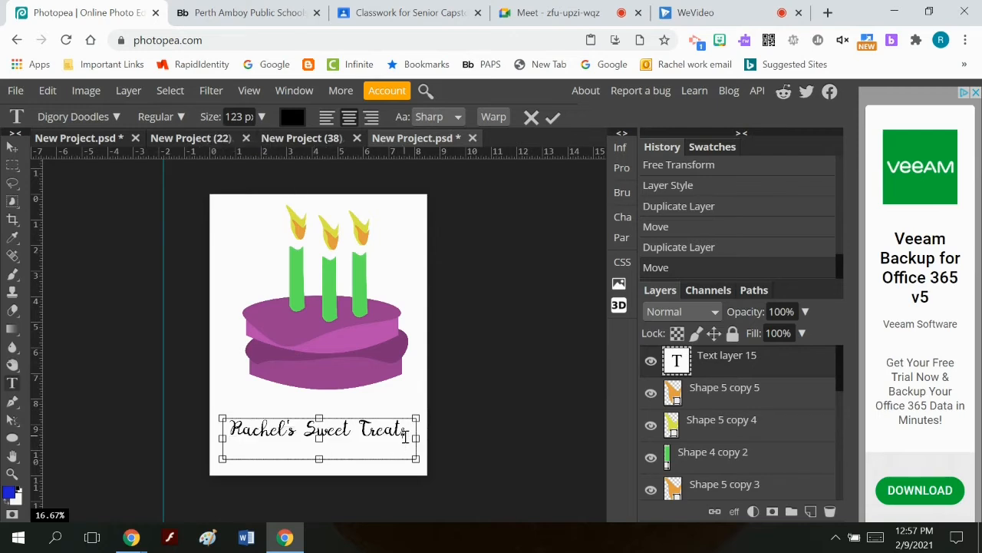
{"action": "left_click", "coordinate": [492, 118]}
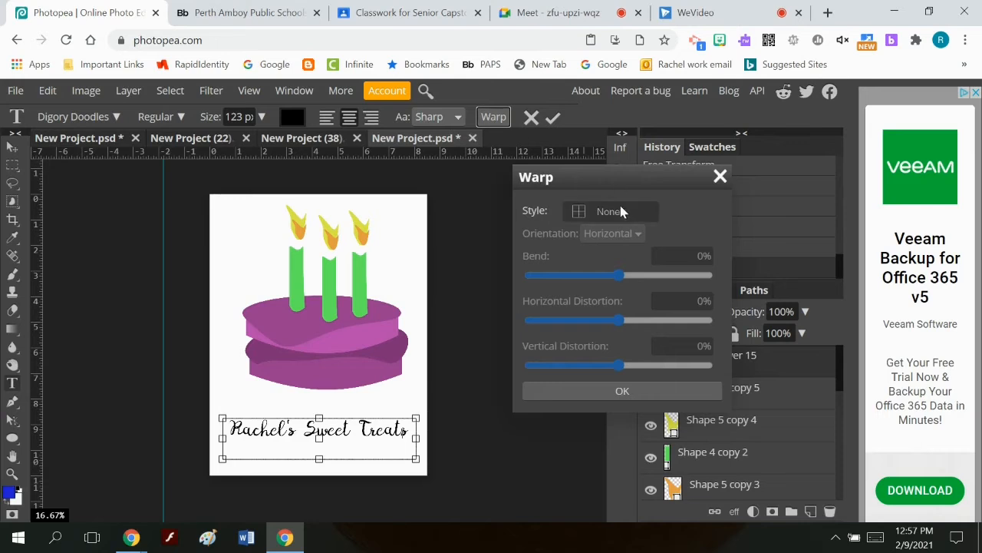
{"action": "left_click", "coordinate": [577, 210]}
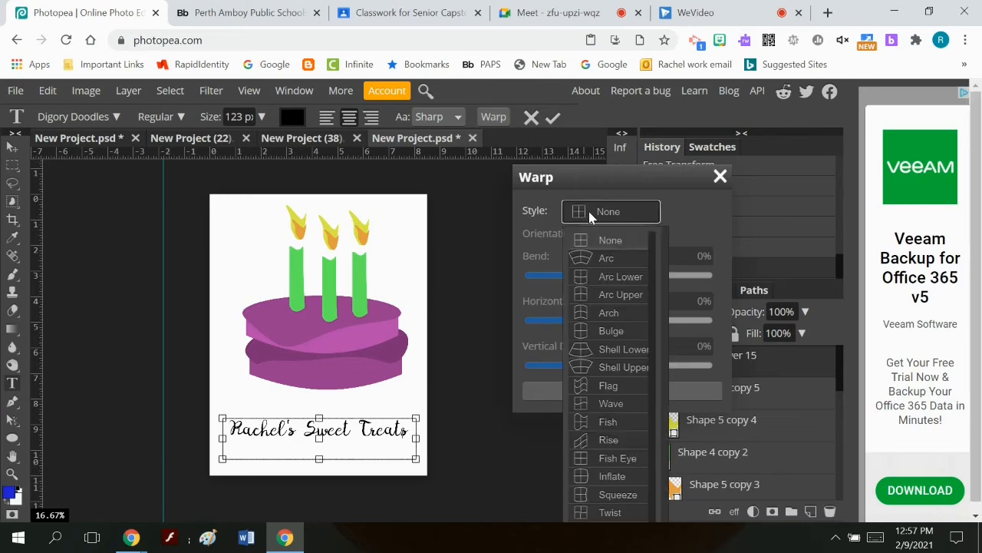
{"action": "left_click", "coordinate": [612, 330]}
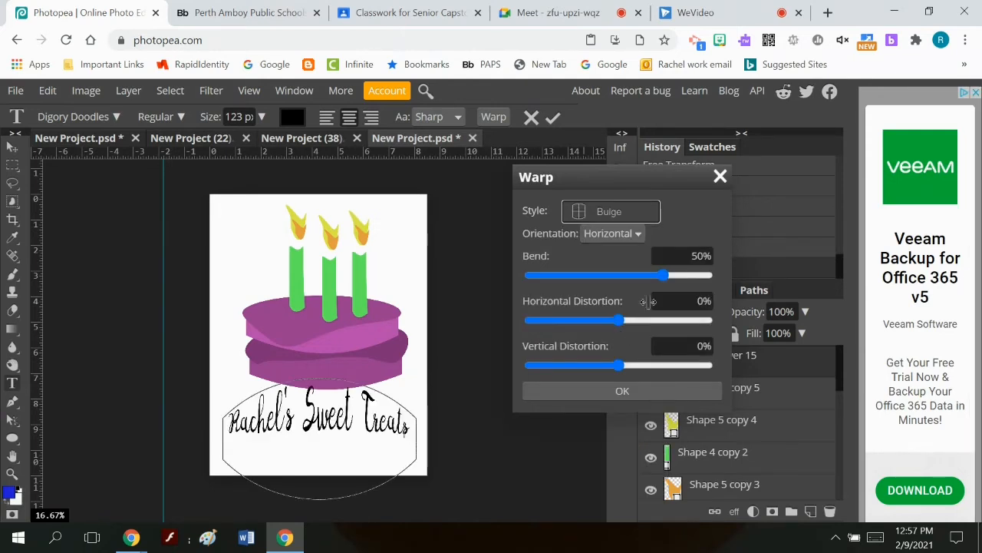
{"action": "left_click_drag", "start_coordinate": [665, 276], "coordinate": [640, 286]}
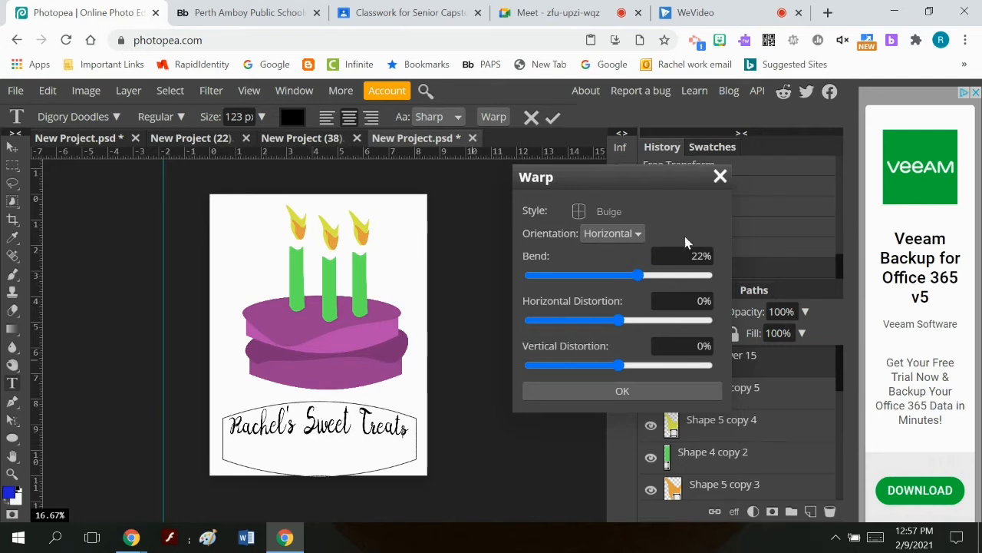
{"action": "left_click", "coordinate": [717, 179]}
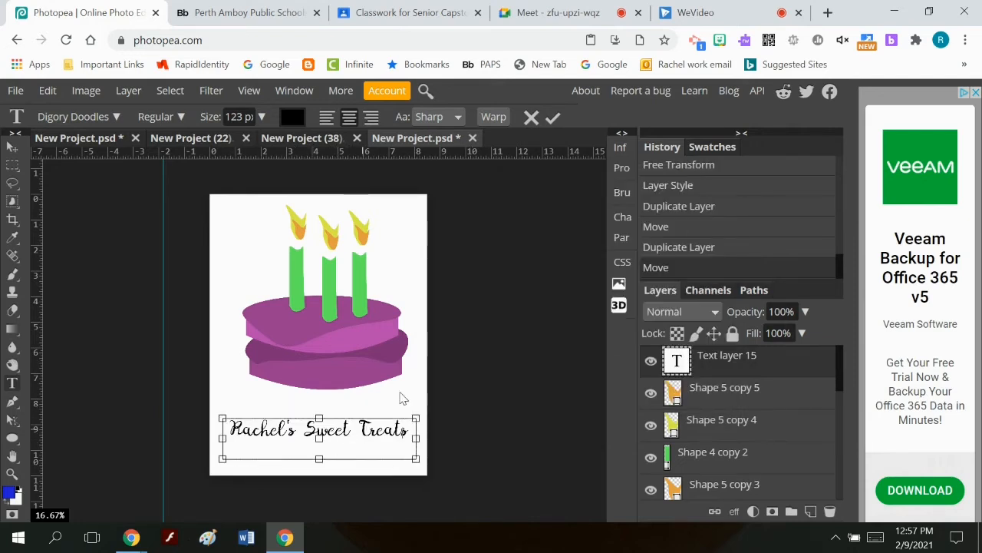
- Warp the title with the Arc Lower style at 69% bend, and move it up against the cake's curved lower edge
{"action": "left_click", "coordinate": [496, 119]}
{"action": "left_click", "coordinate": [608, 213]}
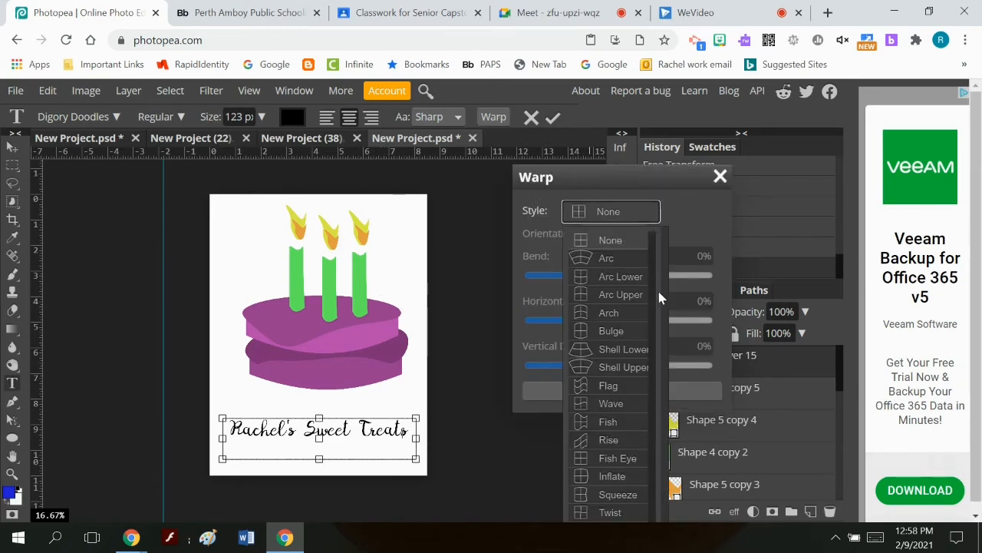
{"action": "left_click", "coordinate": [632, 353]}
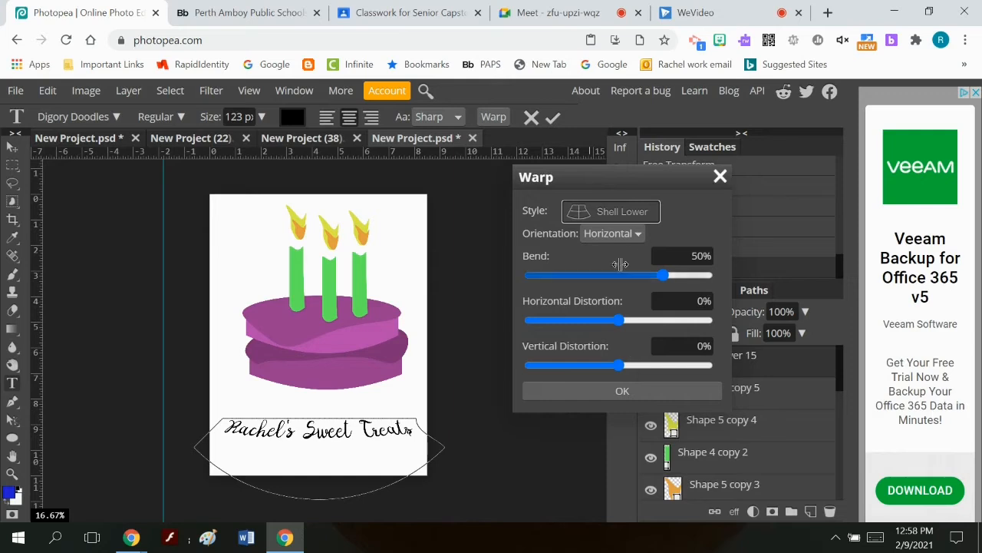
{"action": "left_click_drag", "start_coordinate": [661, 279], "coordinate": [638, 282]}
{"action": "left_click", "coordinate": [625, 217]}
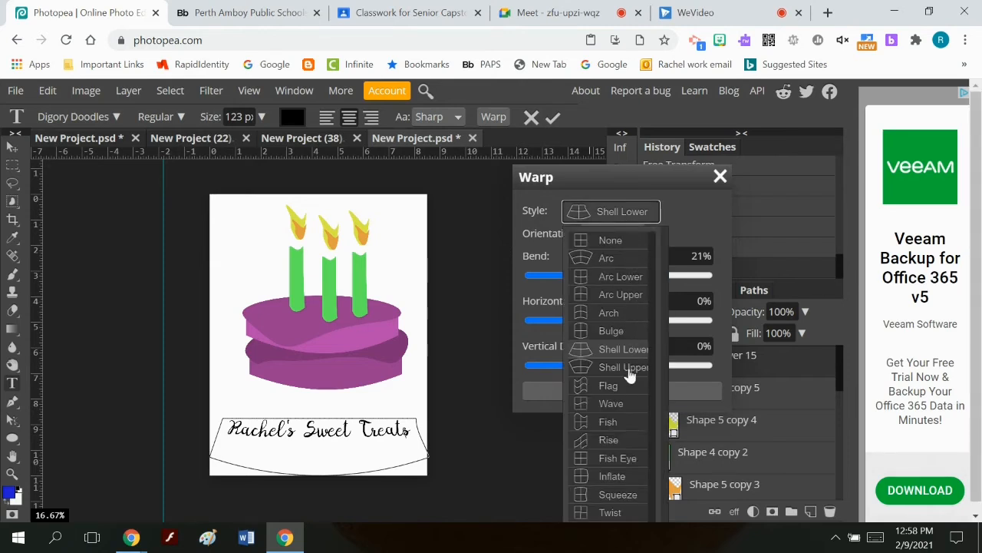
{"action": "left_click", "coordinate": [630, 281]}
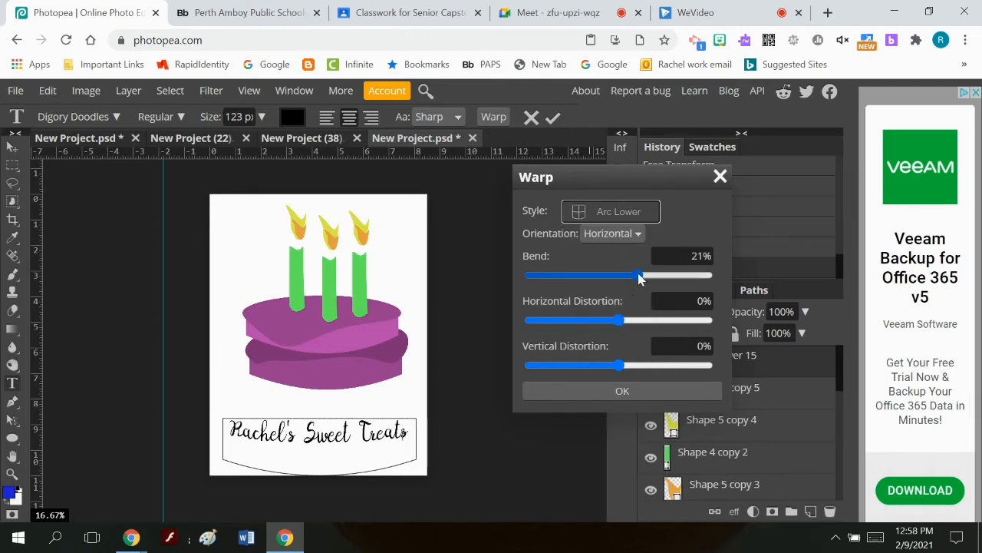
{"action": "left_click_drag", "start_coordinate": [638, 276], "coordinate": [680, 282]}
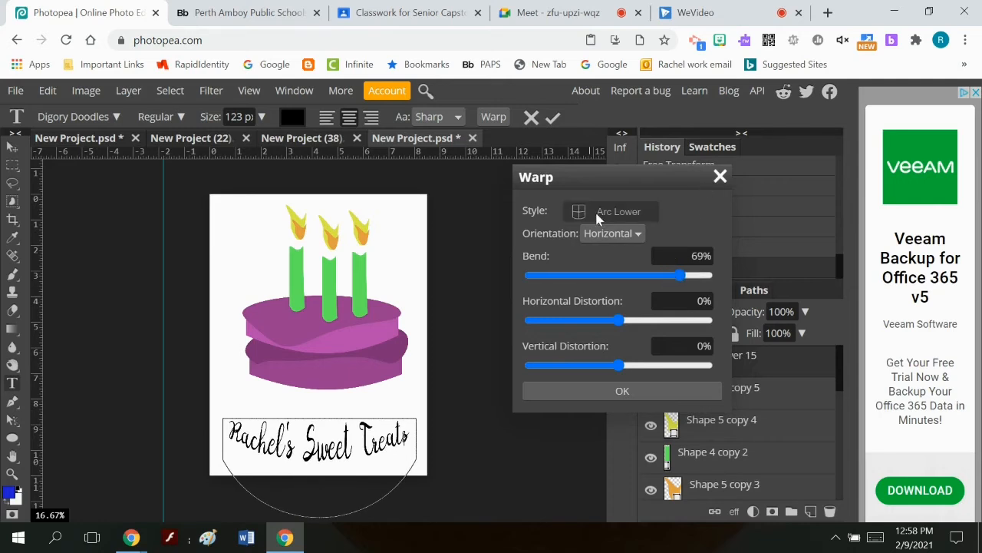
{"action": "left_click", "coordinate": [623, 393]}
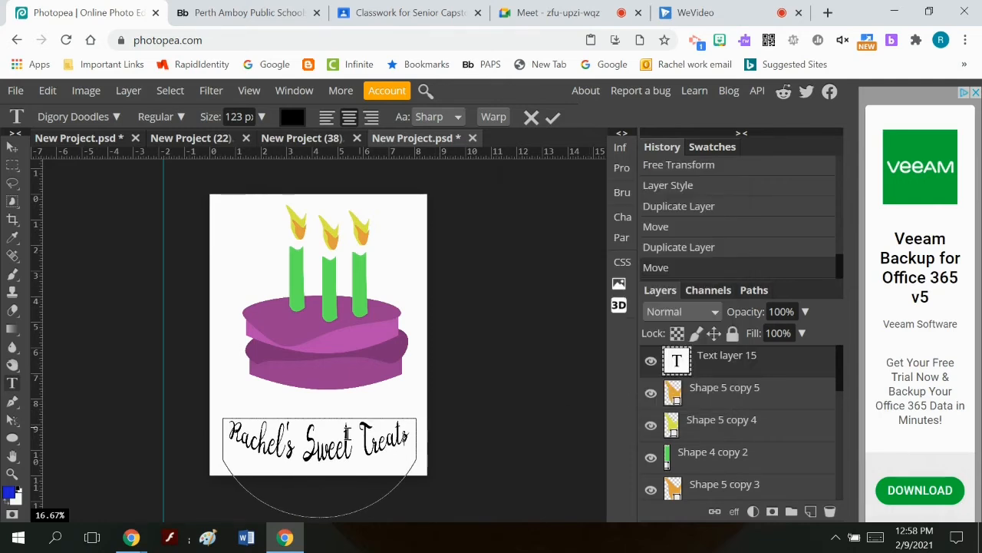
{"action": "left_click", "coordinate": [12, 147]}
{"action": "left_click_drag", "start_coordinate": [356, 457], "coordinate": [355, 427]}
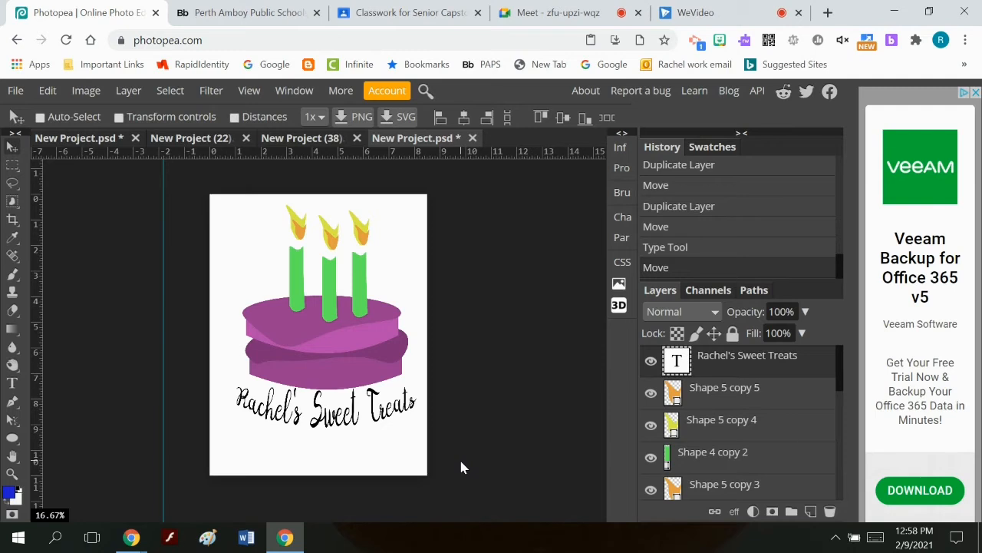
- Review the layer stack from the title text layer through the candle and cake shapes down to the Background
{"action": "scroll", "coordinate": [705, 430], "scroll_direction": "down", "scroll_amount": 5}
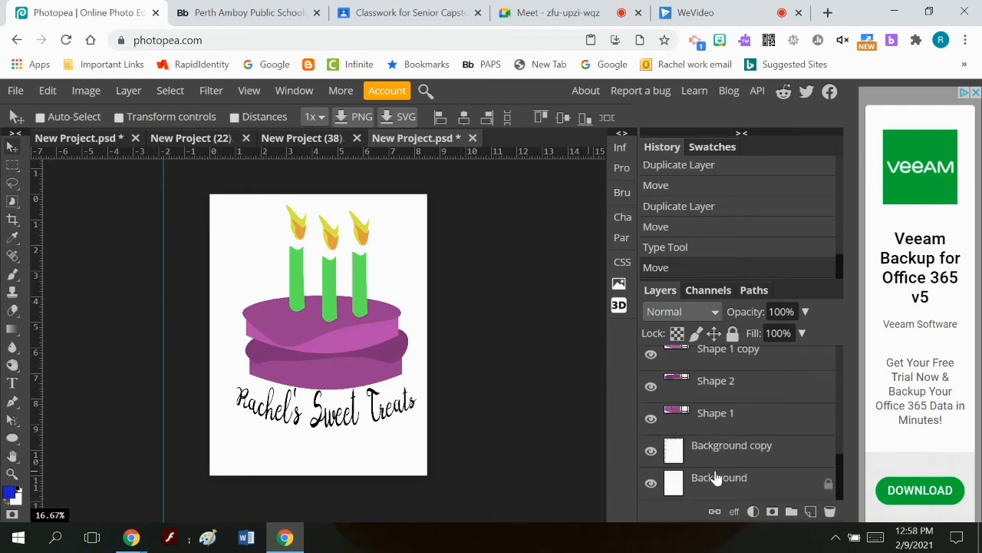
{"action": "scroll", "coordinate": [716, 477], "scroll_direction": "up", "scroll_amount": 4}
{"action": "scroll", "coordinate": [716, 478], "scroll_direction": "up", "scroll_amount": 1}
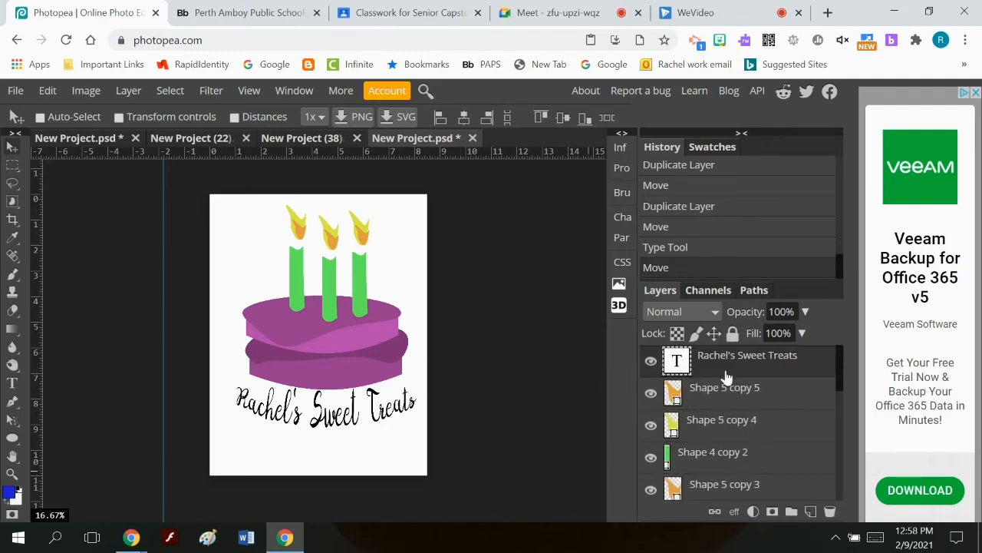
{"action": "scroll", "coordinate": [726, 391], "scroll_direction": "down", "scroll_amount": 5}
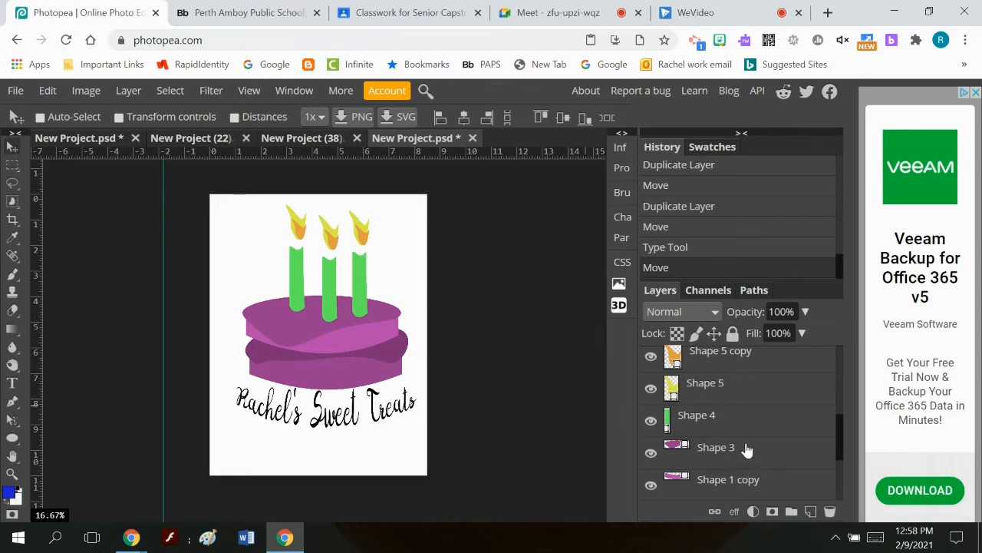
{"action": "scroll", "coordinate": [759, 396], "scroll_direction": "up", "scroll_amount": 4}
{"action": "scroll", "coordinate": [758, 415], "scroll_direction": "down", "scroll_amount": 6}
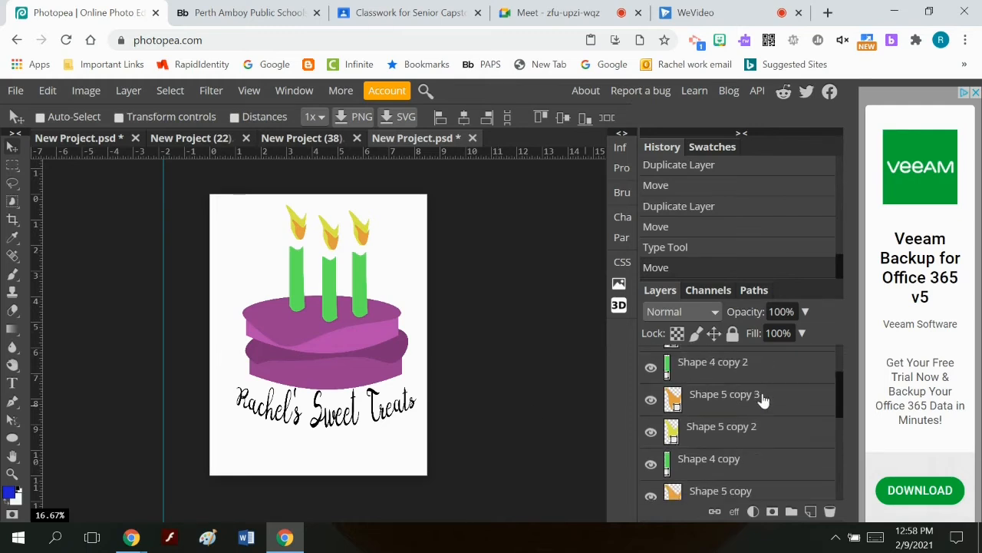
{"action": "scroll", "coordinate": [756, 430], "scroll_direction": "up", "scroll_amount": 1}
{"action": "scroll", "coordinate": [756, 429], "scroll_direction": "up", "scroll_amount": 5}
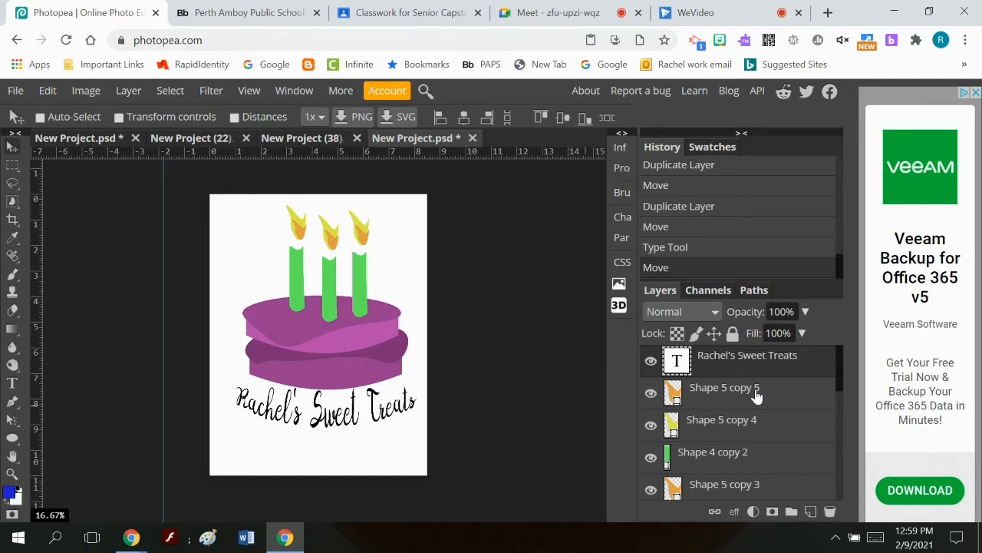
- Save the cake project as a PSD and show the downloaded file in its folder in File Explorer
{"action": "left_click", "coordinate": [17, 92]}
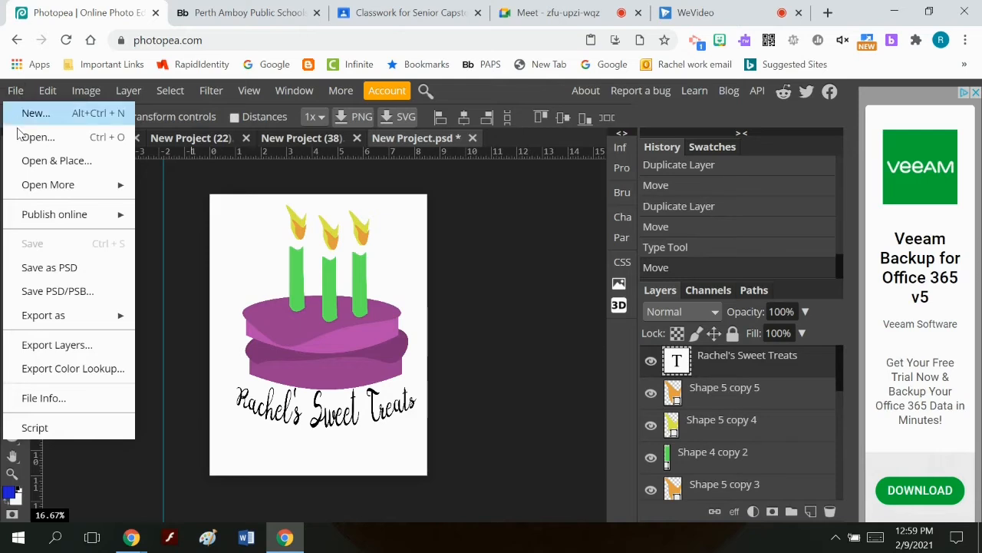
{"action": "left_click", "coordinate": [59, 270]}
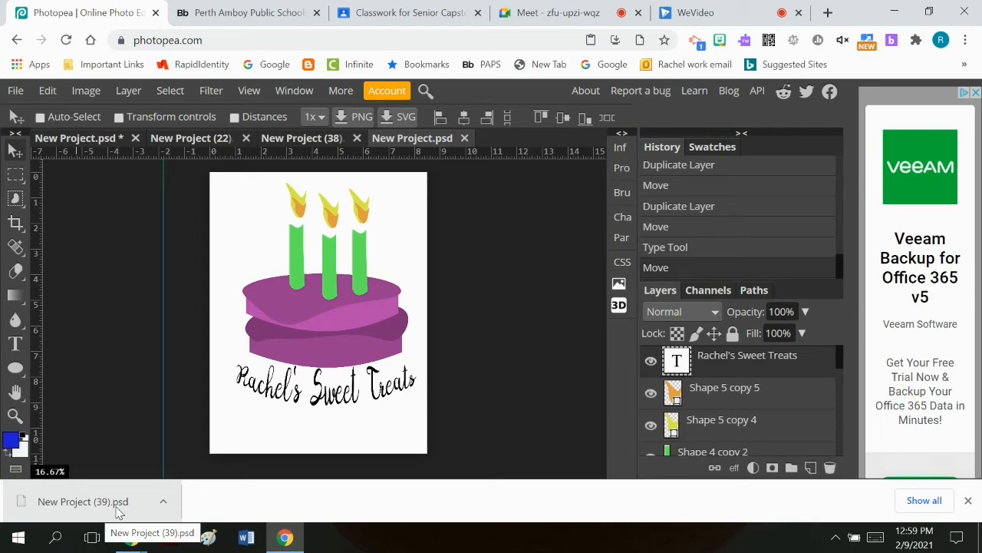
{"action": "right_click", "coordinate": [118, 510]}
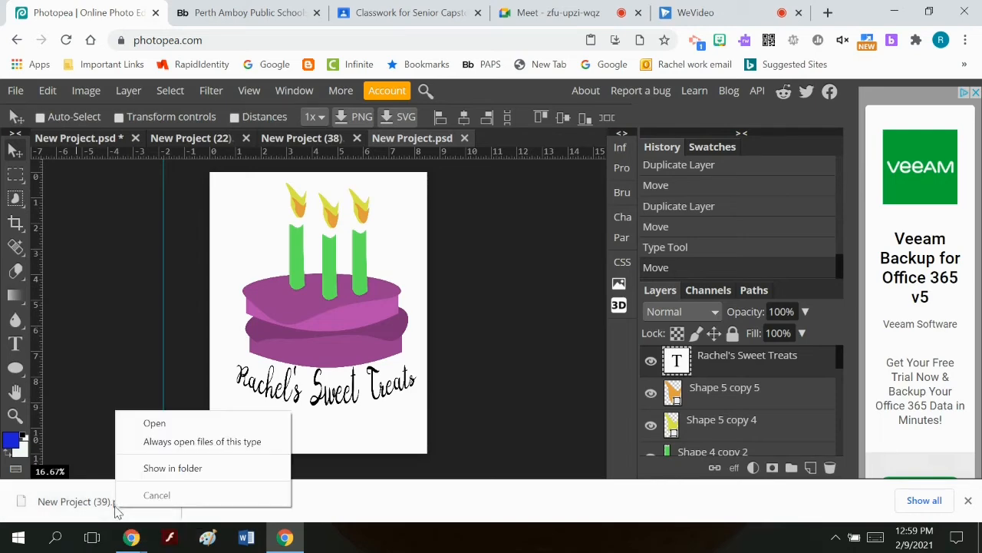
{"action": "left_click", "coordinate": [152, 476]}
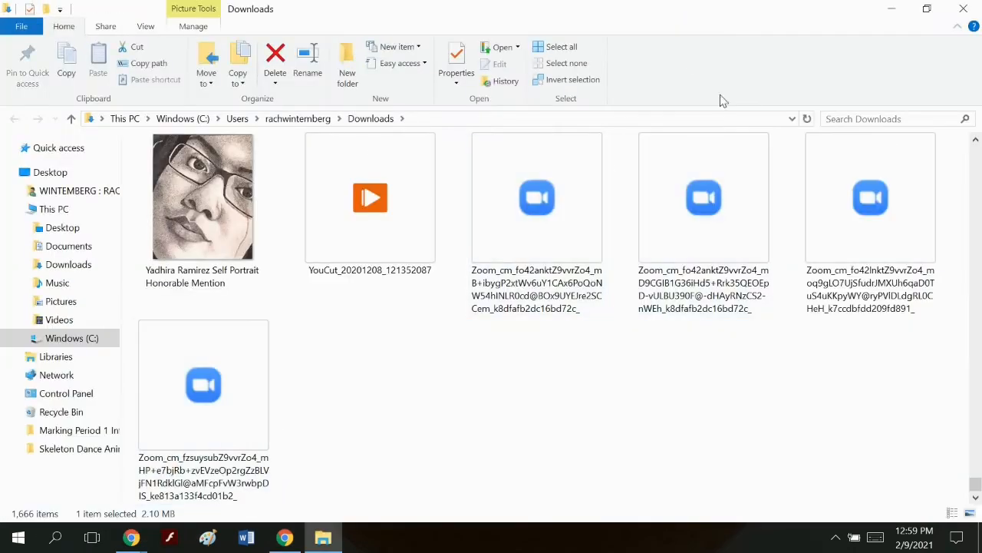
- Filter the Downloads folder with datemodified:today and rename the New Project (39) PSD after the cake's title, omitting the apostrophe
{"action": "left_click", "coordinate": [888, 118]}
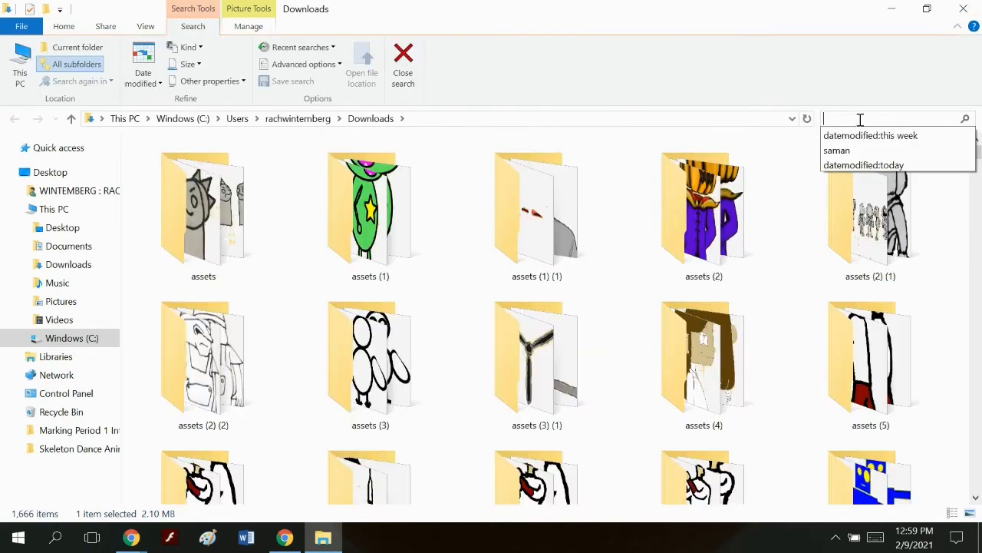
{"action": "left_click", "coordinate": [866, 162]}
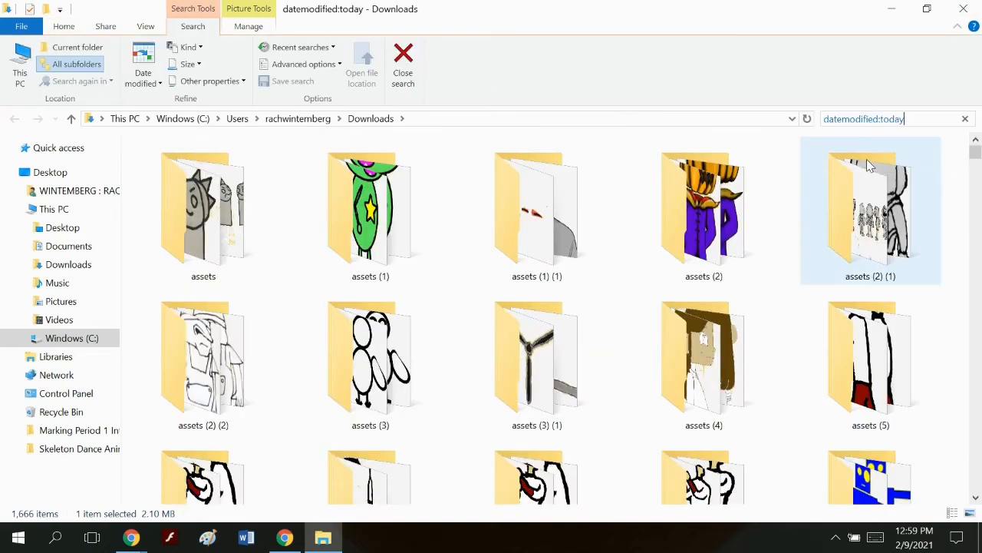
{"action": "right_click", "coordinate": [201, 222]}
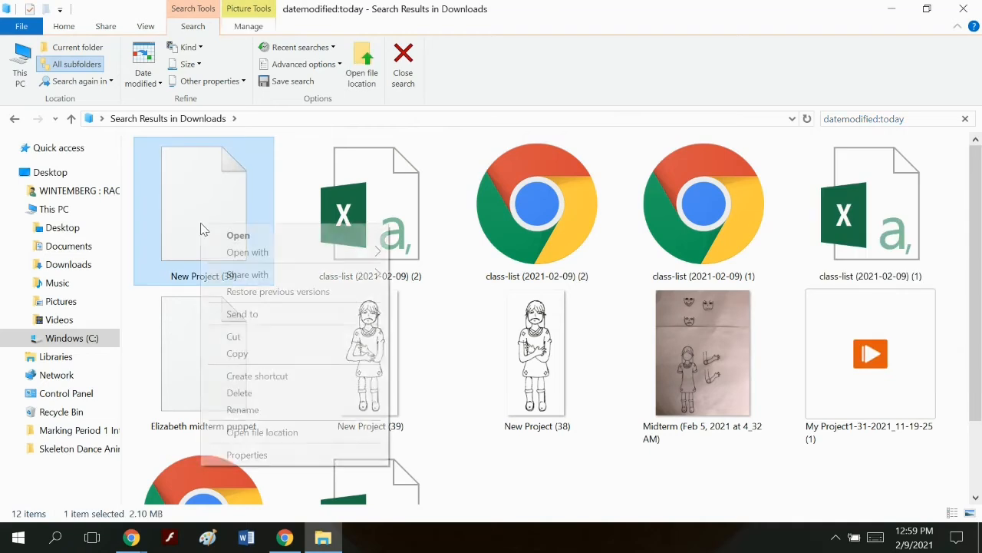
{"action": "left_click", "coordinate": [276, 409]}
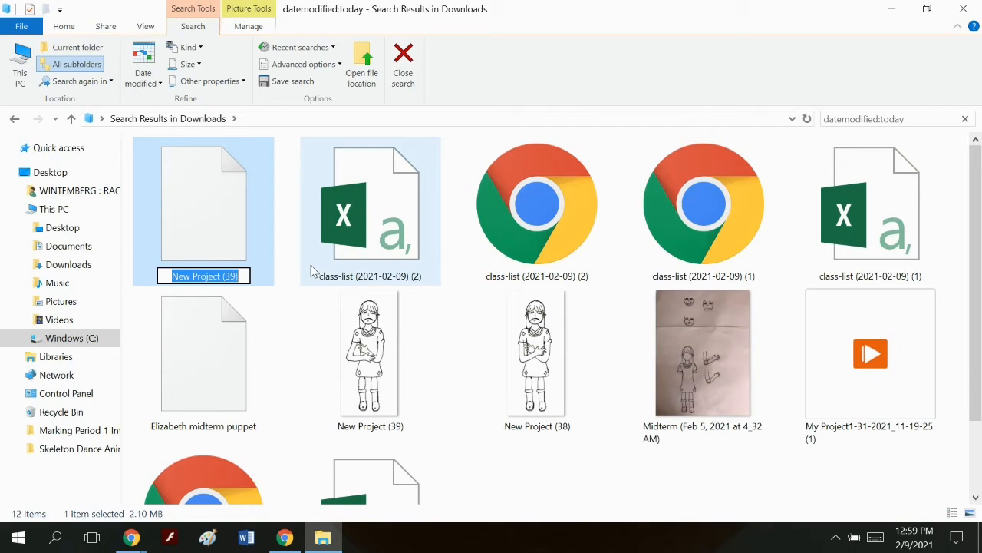
{"action": "type", "text": "Rache"}
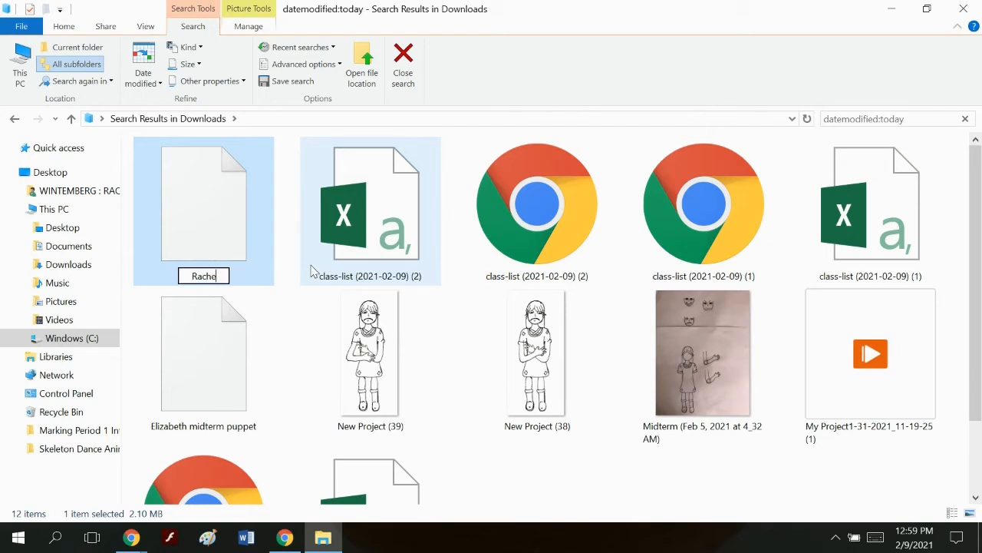
{"action": "type", "text": "ls sweet treats"}
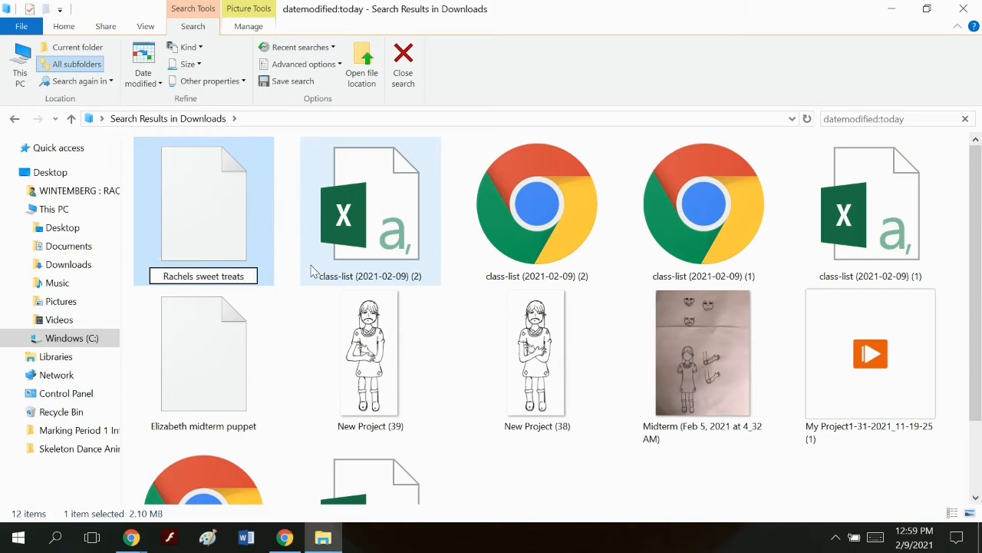
{"action": "key", "text": "Return"}
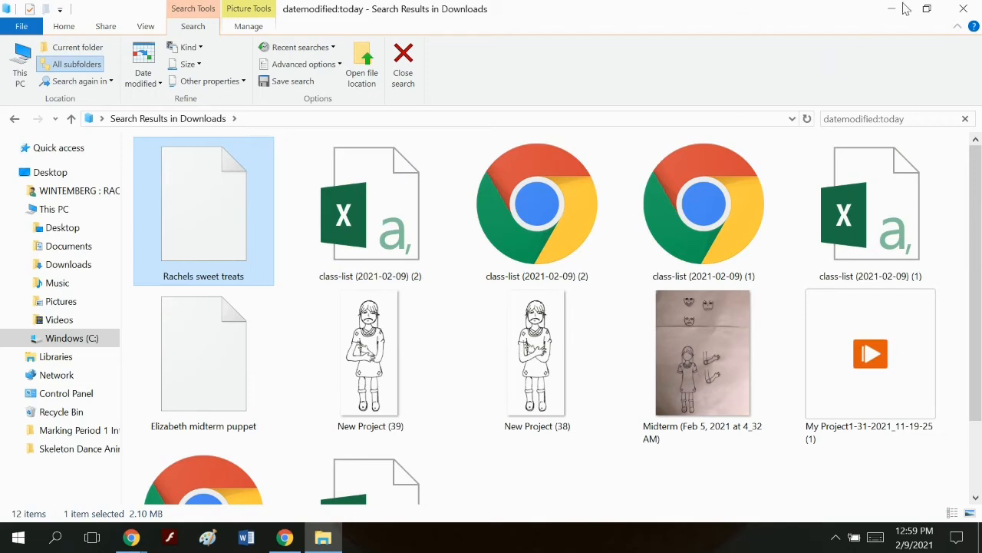
{"action": "left_click", "coordinate": [961, 7]}
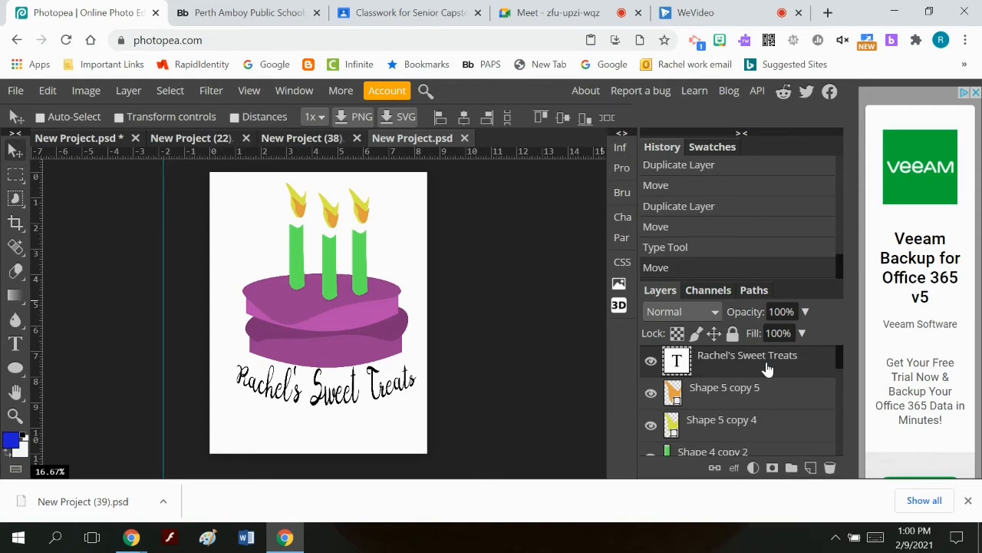
{"action": "left_click", "coordinate": [16, 343]}
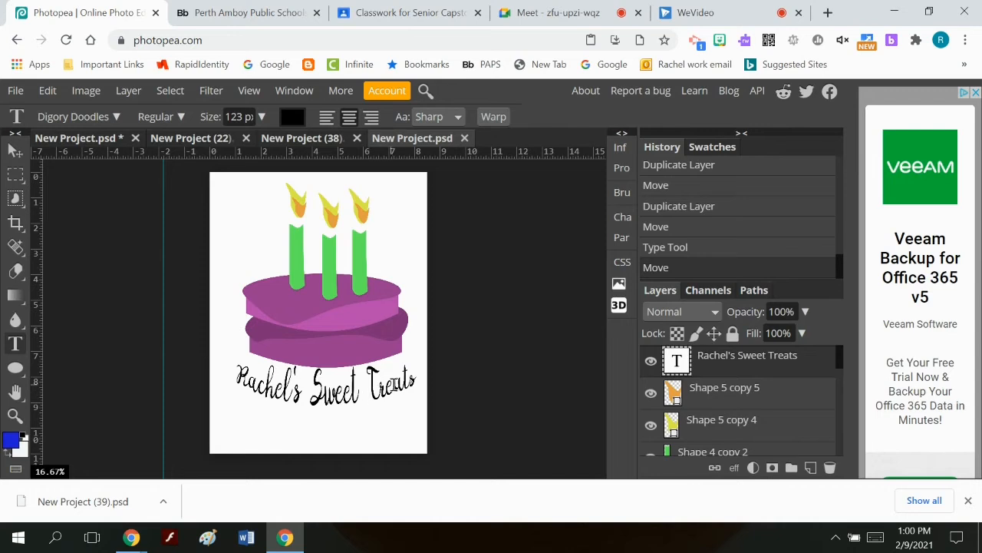
{"action": "left_click", "coordinate": [412, 376]}
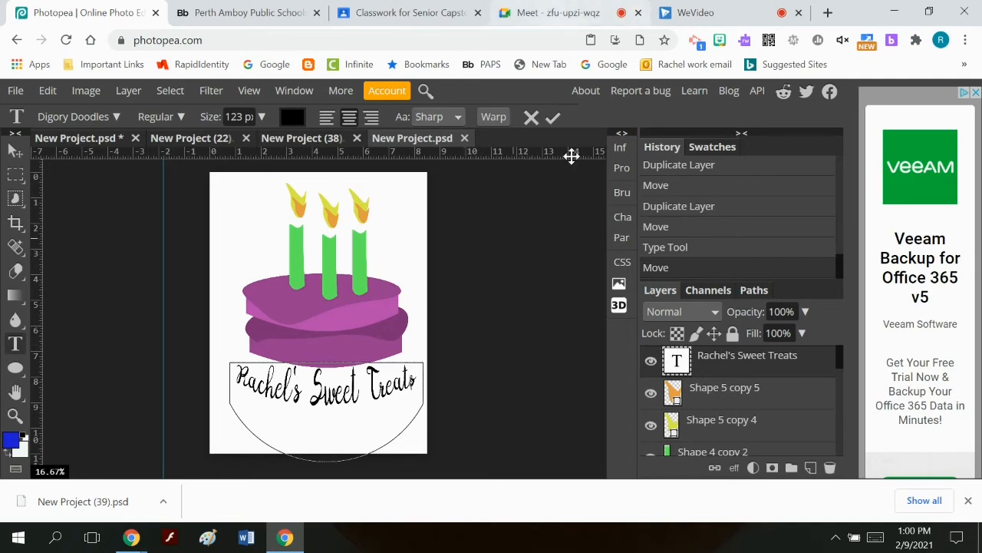
{"action": "left_click", "coordinate": [16, 92]}
{"action": "mouse_move", "coordinate": [36, 320]}
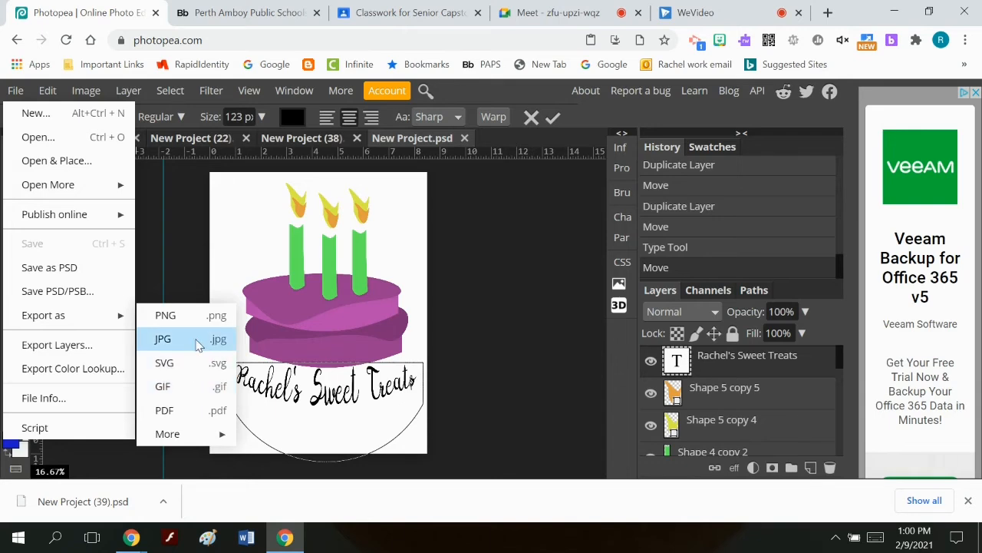
{"action": "left_click", "coordinate": [538, 121]}
{"action": "left_click", "coordinate": [536, 121]}
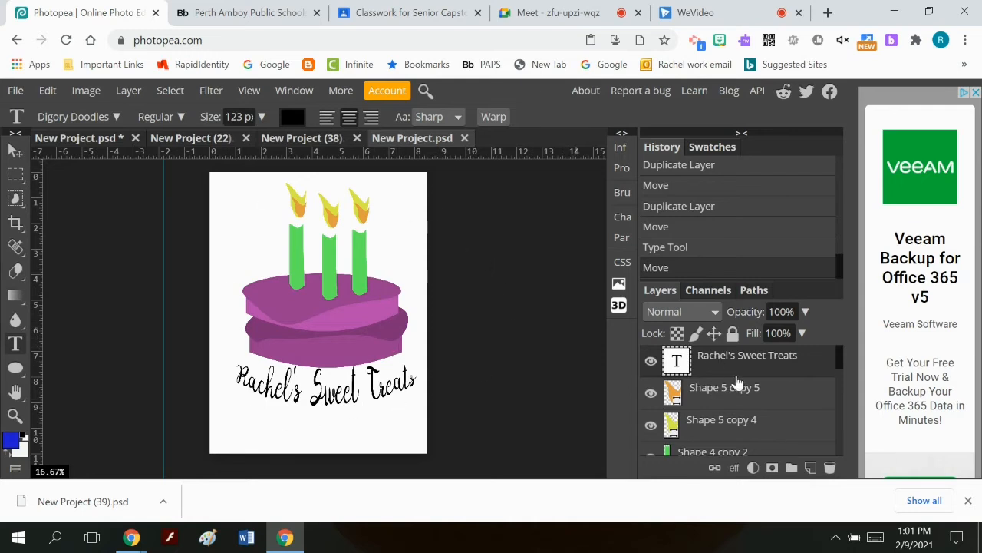
- Hide the Background copy and Background layers of the cake design so it sits on transparency
{"action": "scroll", "coordinate": [735, 382], "scroll_direction": "down", "scroll_amount": 3}
{"action": "scroll", "coordinate": [735, 382], "scroll_direction": "down", "scroll_amount": 3}
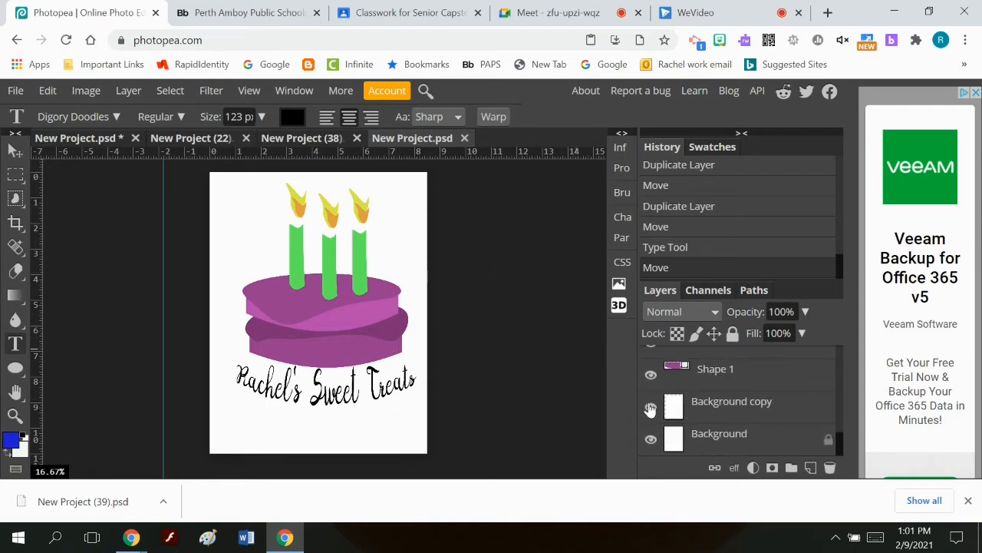
{"action": "left_click", "coordinate": [650, 408]}
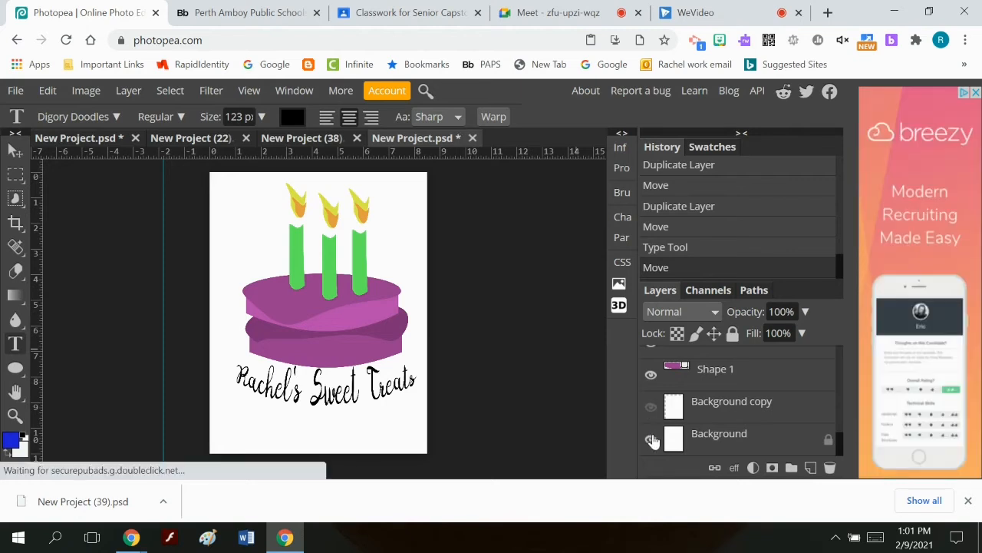
{"action": "left_click", "coordinate": [650, 439]}
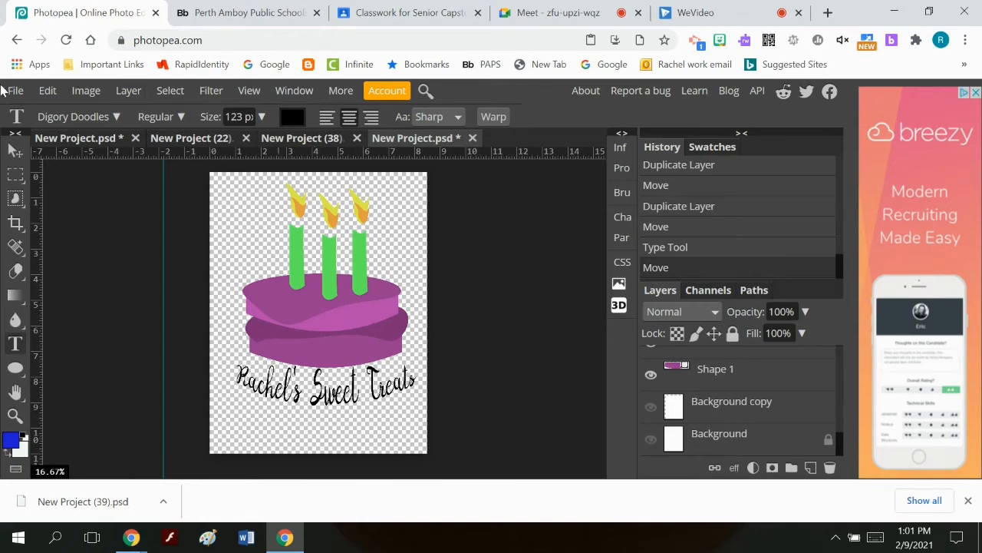
{"action": "left_click", "coordinate": [15, 90]}
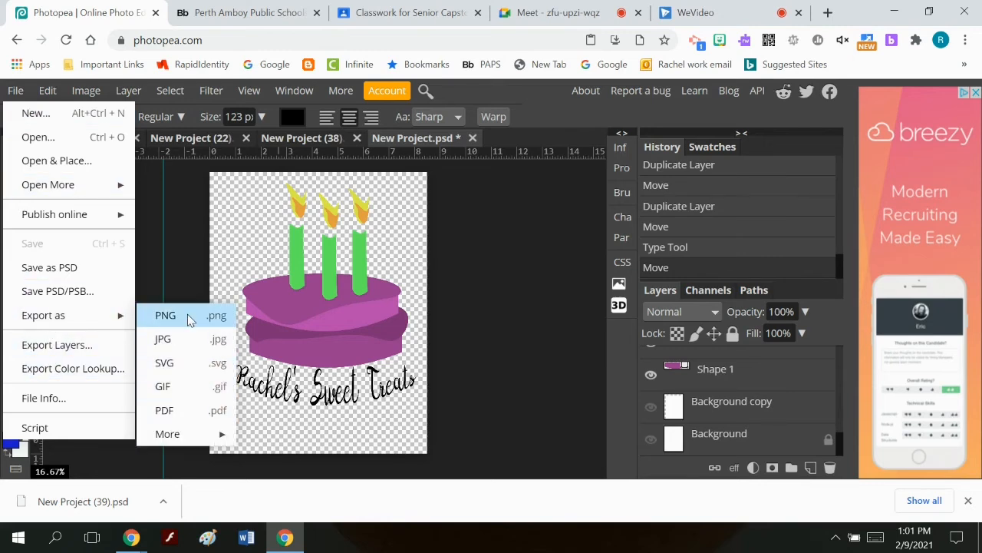
{"action": "left_click", "coordinate": [190, 317]}
{"action": "left_click", "coordinate": [504, 300]}
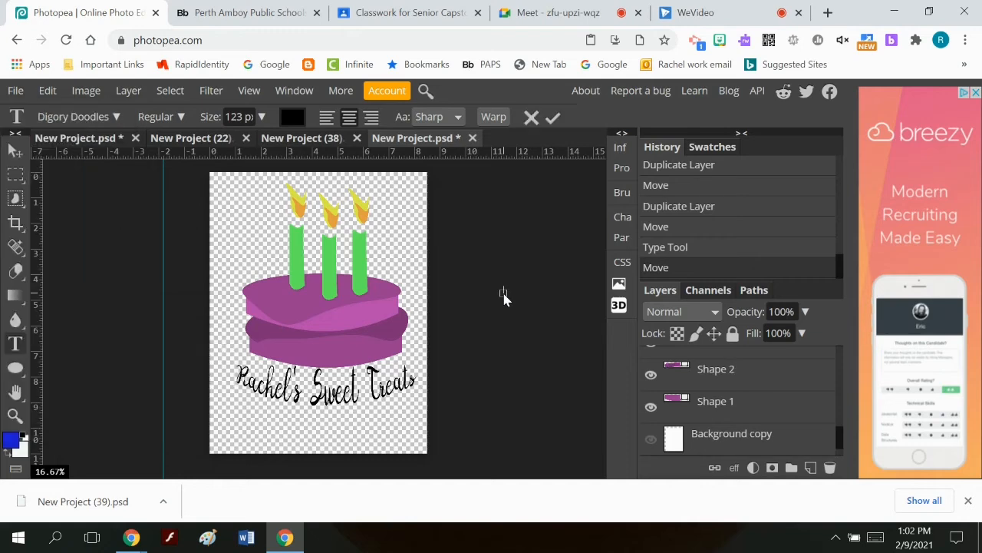
- Switch to the New Project (38) document and show its dark green hill, mouse and large flower layers
{"action": "left_click", "coordinate": [320, 142]}
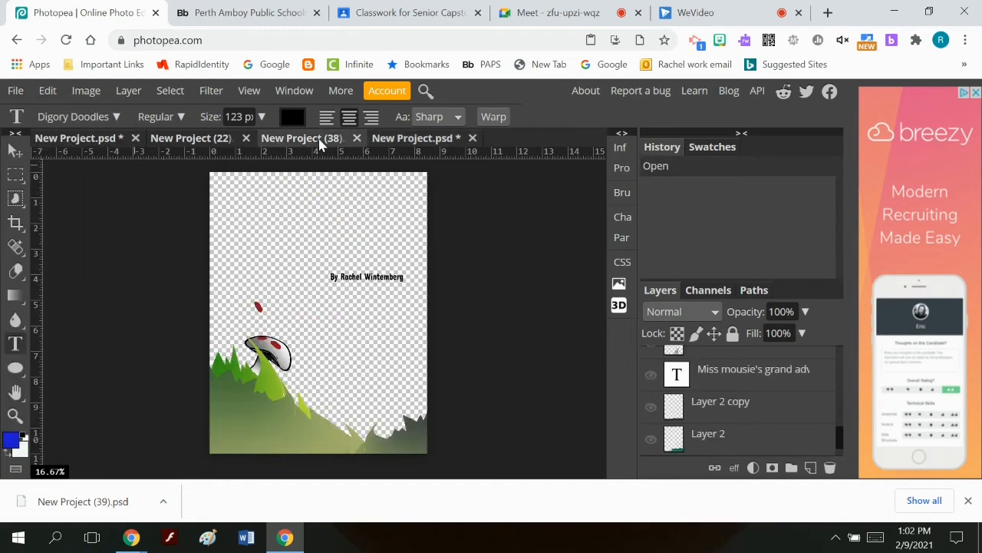
{"action": "left_click", "coordinate": [652, 408]}
{"action": "left_click", "coordinate": [651, 438]}
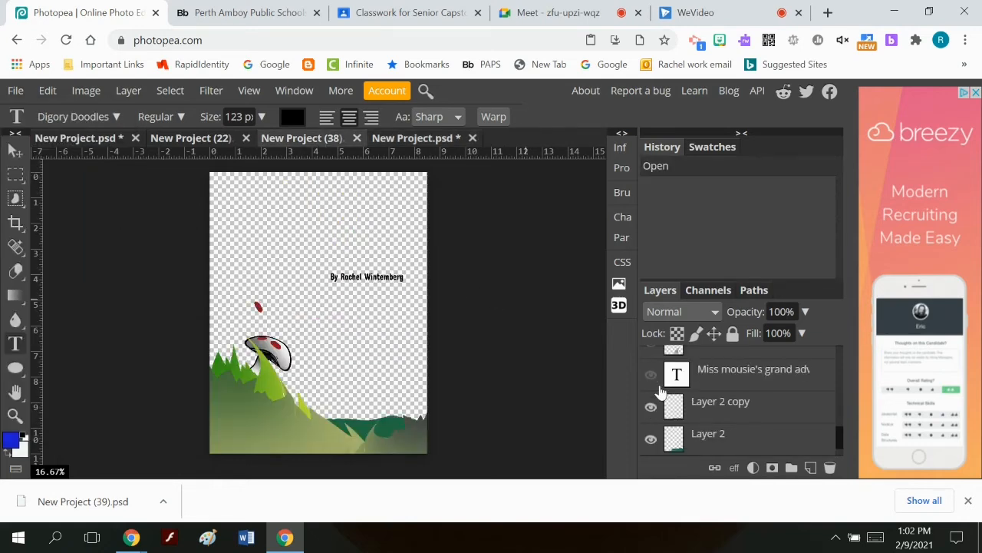
{"action": "scroll", "coordinate": [654, 418], "scroll_direction": "up", "scroll_amount": 2}
{"action": "left_click", "coordinate": [651, 418]}
{"action": "left_click", "coordinate": [651, 389]}
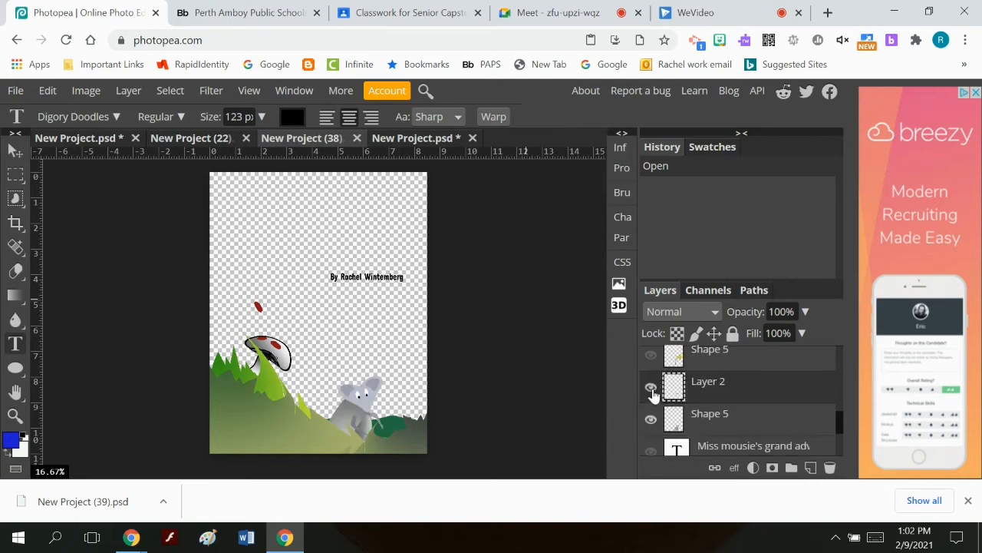
{"action": "left_click", "coordinate": [650, 359]}
- Show the large mushroom, small flower and blue gradient Background layers in the mouse book cover
{"action": "scroll", "coordinate": [740, 417], "scroll_direction": "up", "scroll_amount": 3}
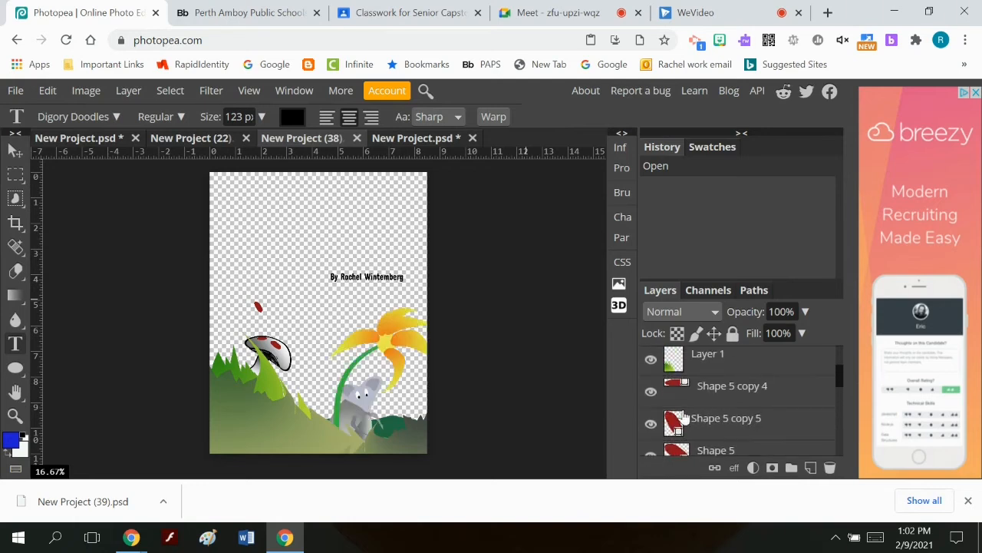
{"action": "scroll", "coordinate": [682, 411], "scroll_direction": "up", "scroll_amount": 2}
{"action": "scroll", "coordinate": [677, 407], "scroll_direction": "down", "scroll_amount": 3}
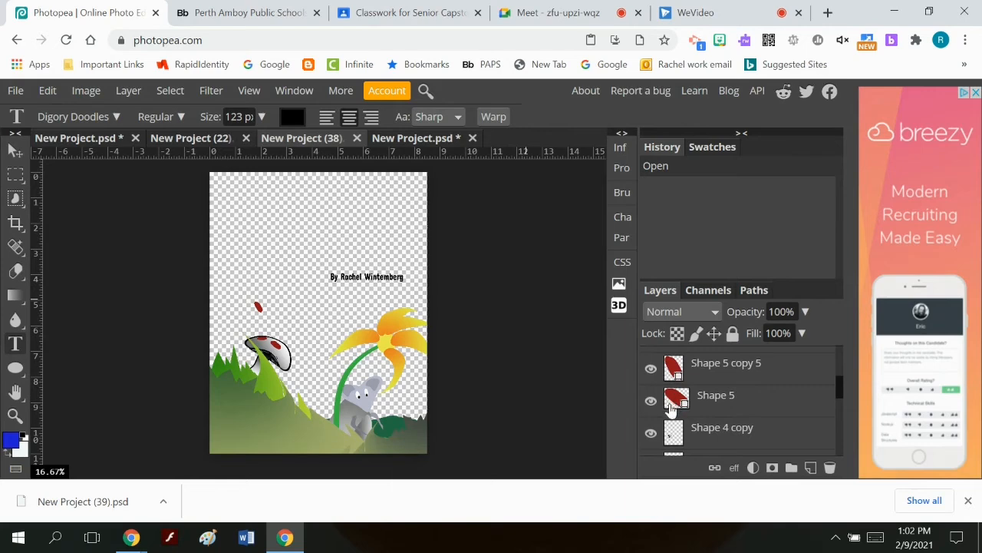
{"action": "scroll", "coordinate": [666, 408], "scroll_direction": "down", "scroll_amount": 2}
{"action": "left_click", "coordinate": [651, 390]}
{"action": "left_click", "coordinate": [651, 421]}
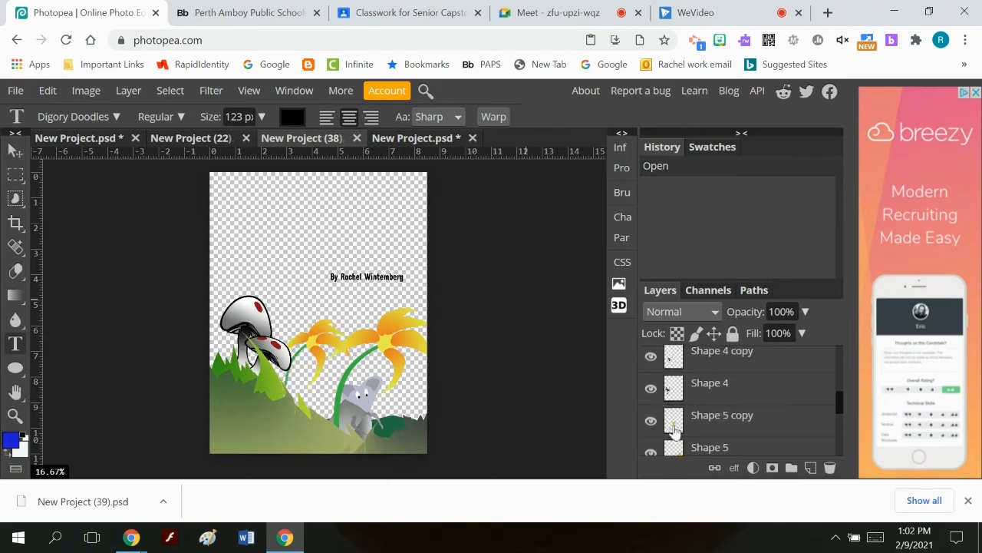
{"action": "scroll", "coordinate": [665, 430], "scroll_direction": "down", "scroll_amount": 3}
{"action": "left_click", "coordinate": [651, 439]}
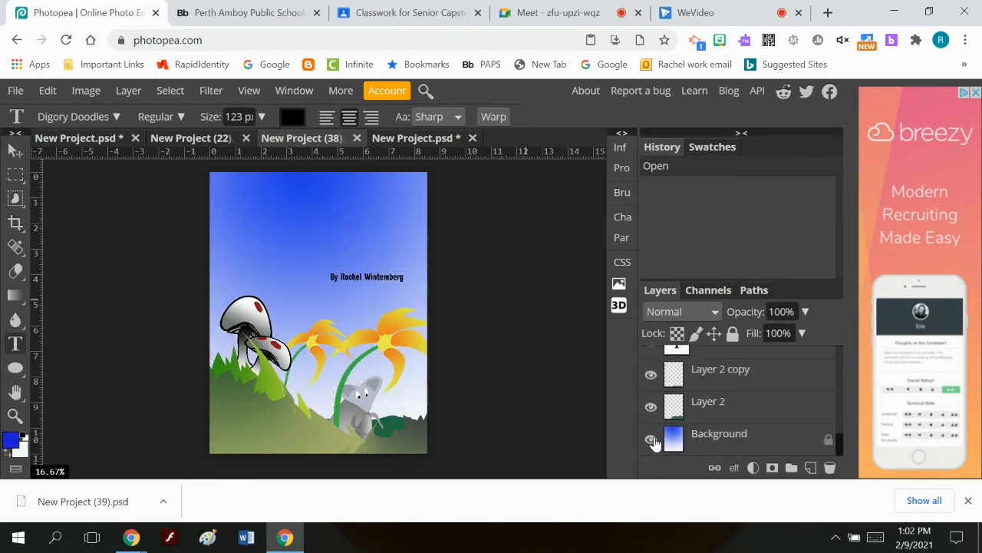
- Show the hidden "Miss mousie's grand adventure" title text layer on the book cover
{"action": "scroll", "coordinate": [691, 429], "scroll_direction": "up", "scroll_amount": 5}
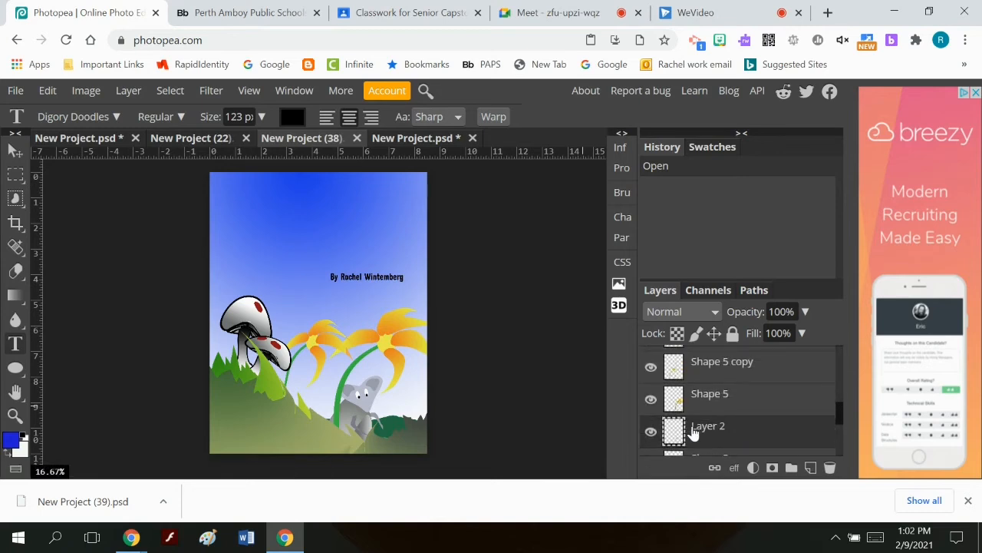
{"action": "scroll", "coordinate": [680, 418], "scroll_direction": "up", "scroll_amount": 2}
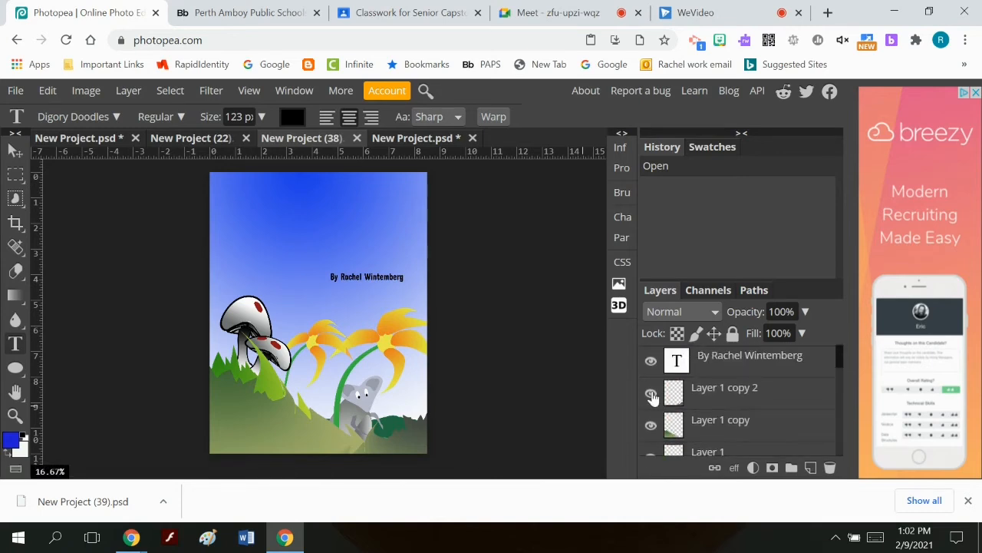
{"action": "scroll", "coordinate": [661, 387], "scroll_direction": "down", "scroll_amount": 6}
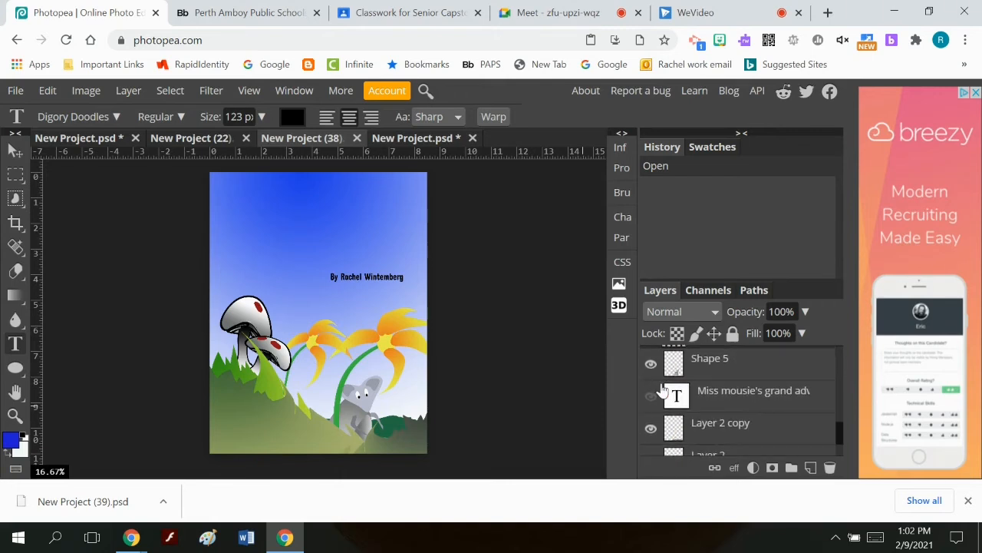
{"action": "scroll", "coordinate": [660, 384], "scroll_direction": "down", "scroll_amount": 2}
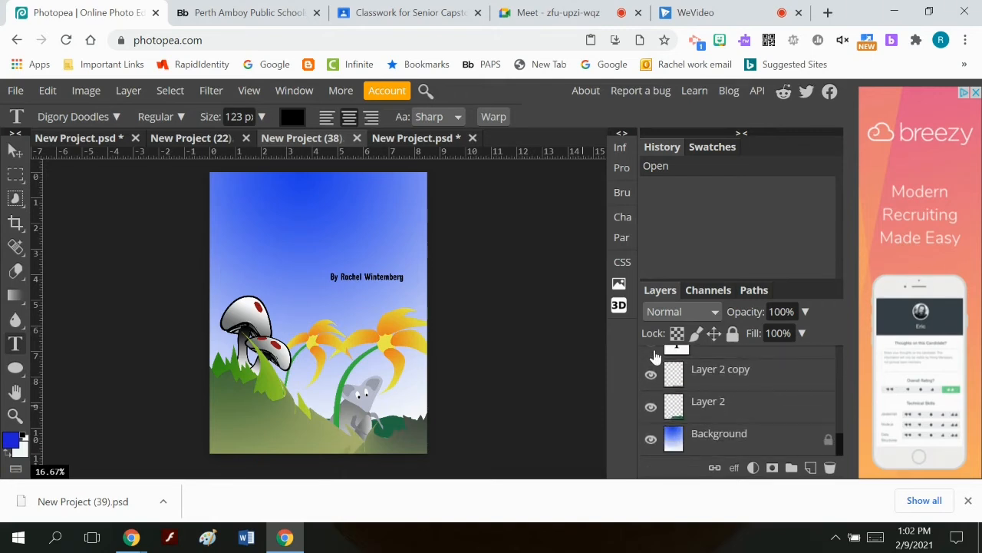
{"action": "left_click", "coordinate": [652, 347]}
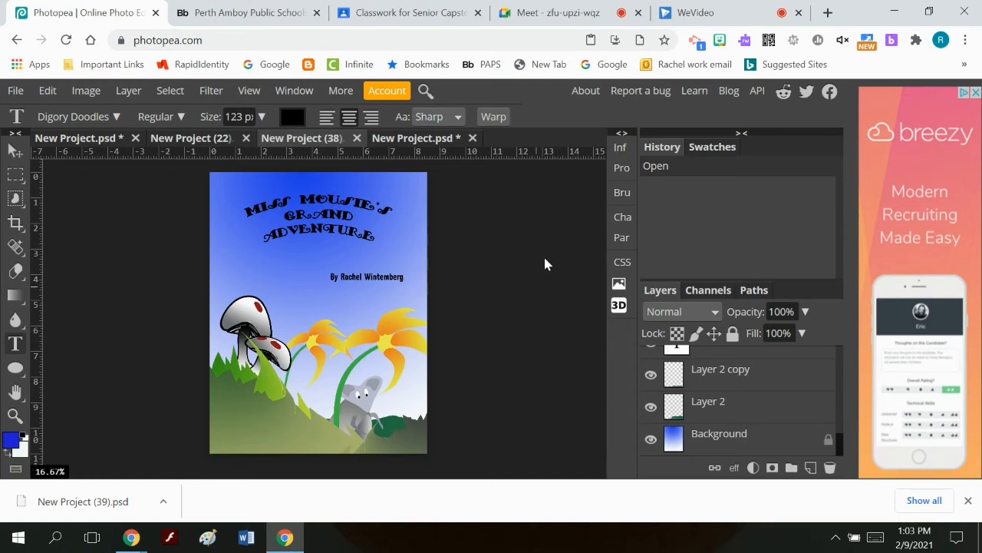
- In the cake document, draw a large ellipse above the Background copy layer, behind the cake and title, extending past the canvas sides and top
{"action": "left_click", "coordinate": [441, 142]}
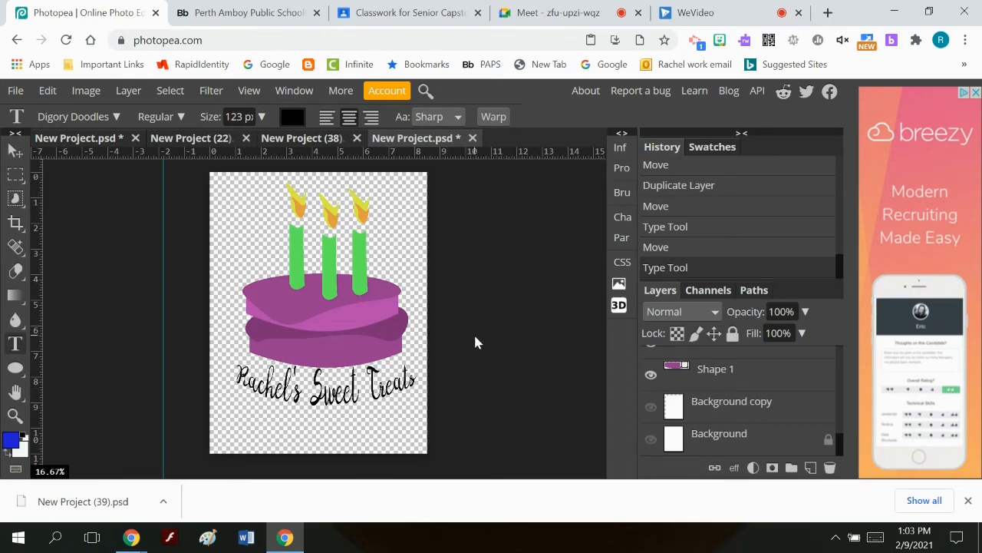
{"action": "left_click", "coordinate": [683, 401]}
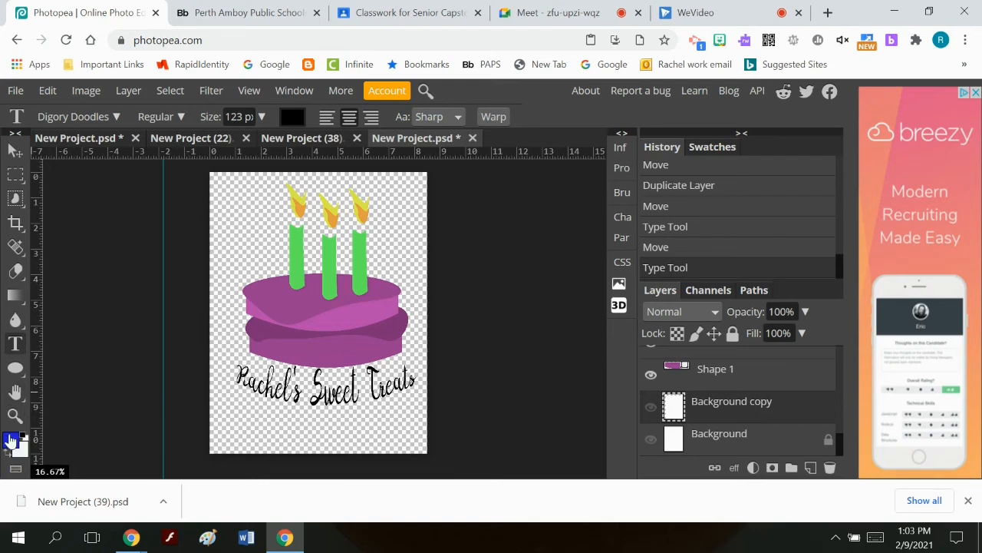
{"action": "left_click", "coordinate": [15, 367]}
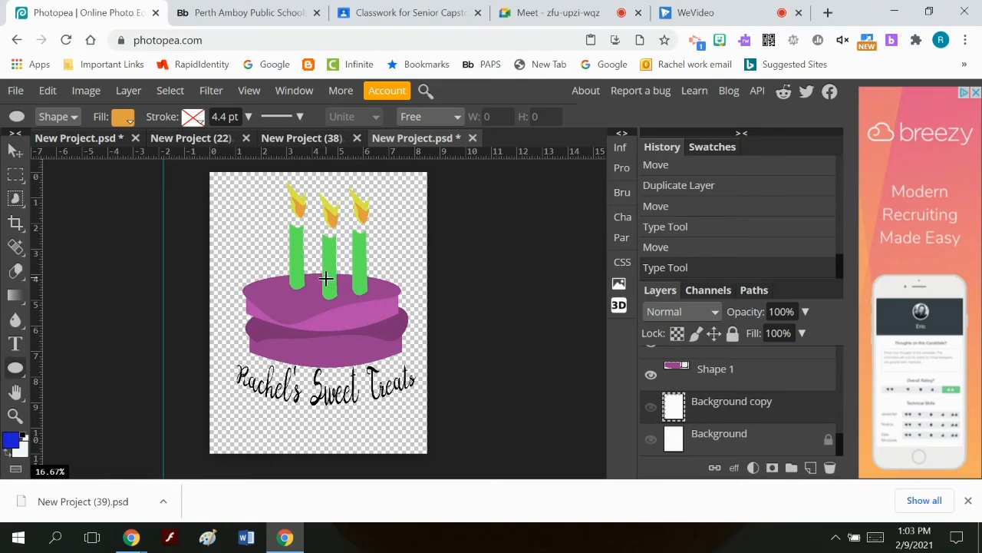
{"action": "left_click_drag", "start_coordinate": [322, 287], "coordinate": [451, 443]}
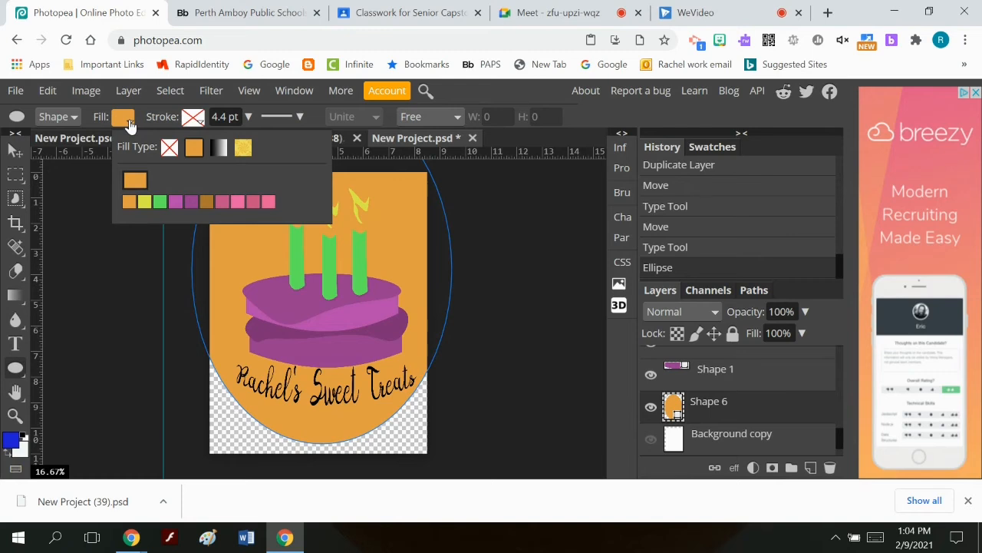
- Change the large ellipse's fill from orange to light blue, hex 44c9e5
{"action": "left_click", "coordinate": [132, 182]}
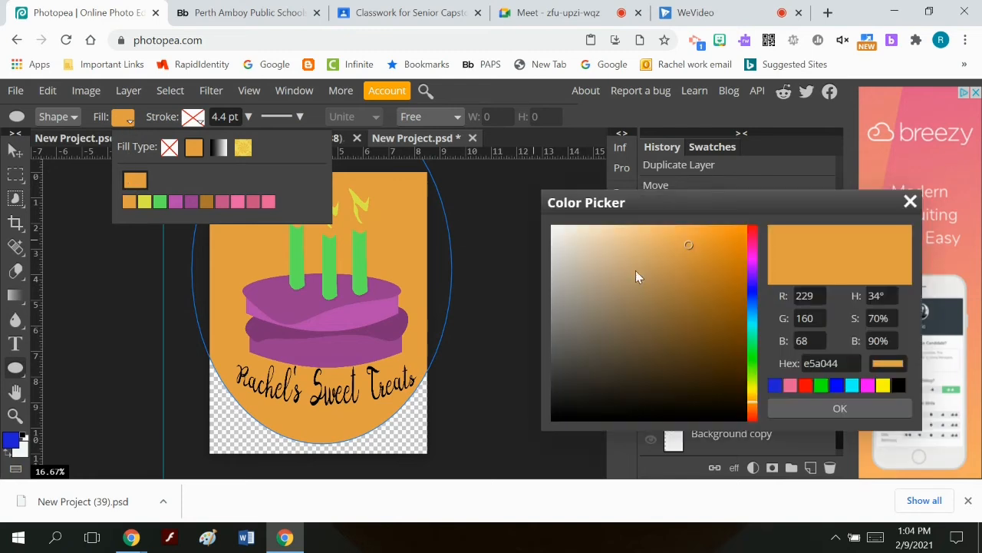
{"action": "left_click", "coordinate": [753, 296]}
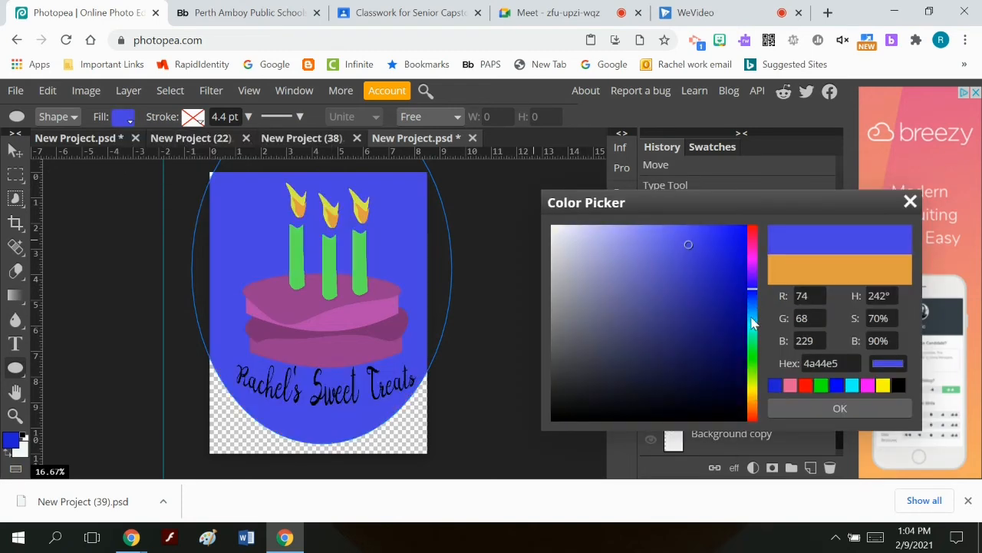
{"action": "left_click", "coordinate": [753, 323]}
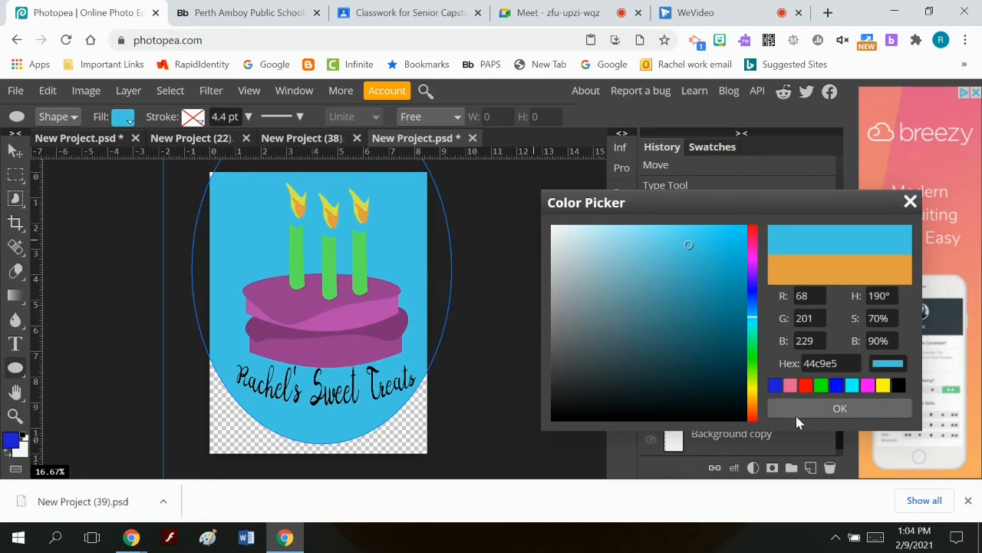
{"action": "left_click", "coordinate": [800, 409]}
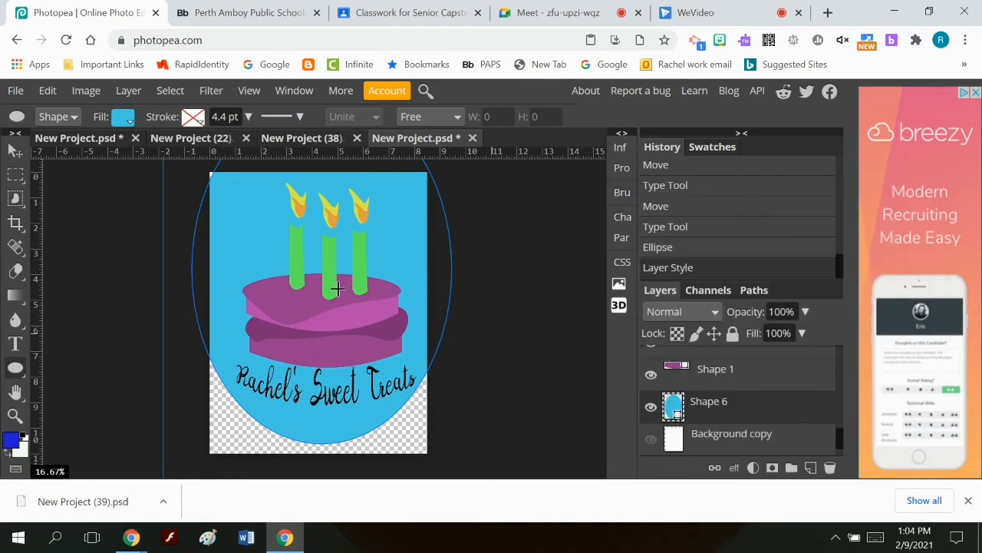
- Scale the blue ellipse to about 79% width and 93% height, moving it down so its top edge lies just inside the canvas
{"action": "left_click", "coordinate": [57, 88]}
{"action": "mouse_move", "coordinate": [93, 469]}
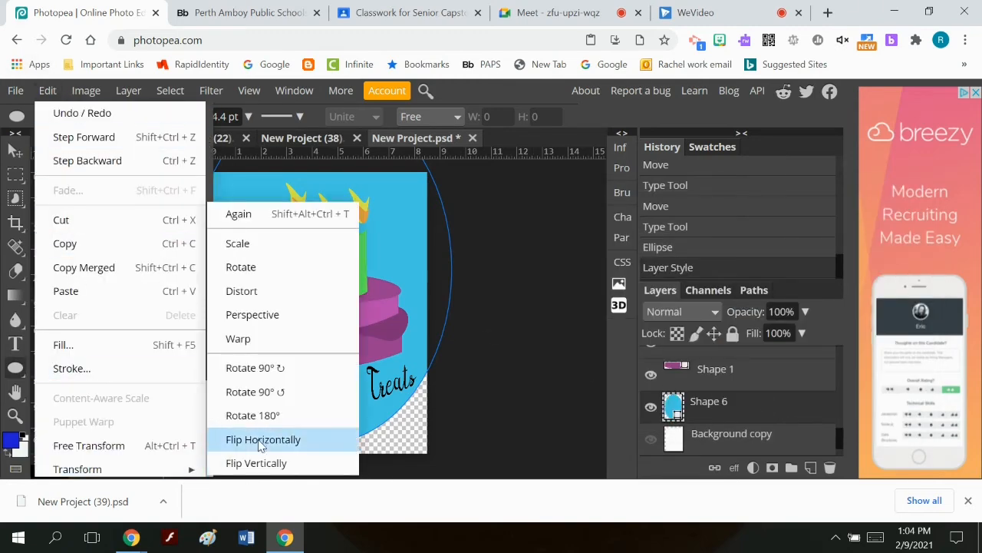
{"action": "left_click", "coordinate": [277, 247]}
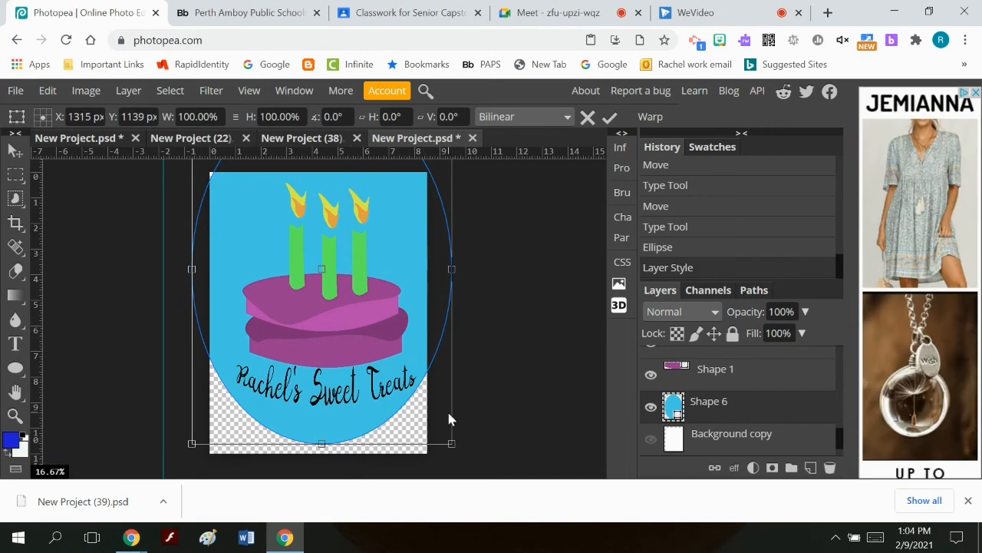
{"action": "left_click_drag", "start_coordinate": [321, 443], "coordinate": [322, 420]}
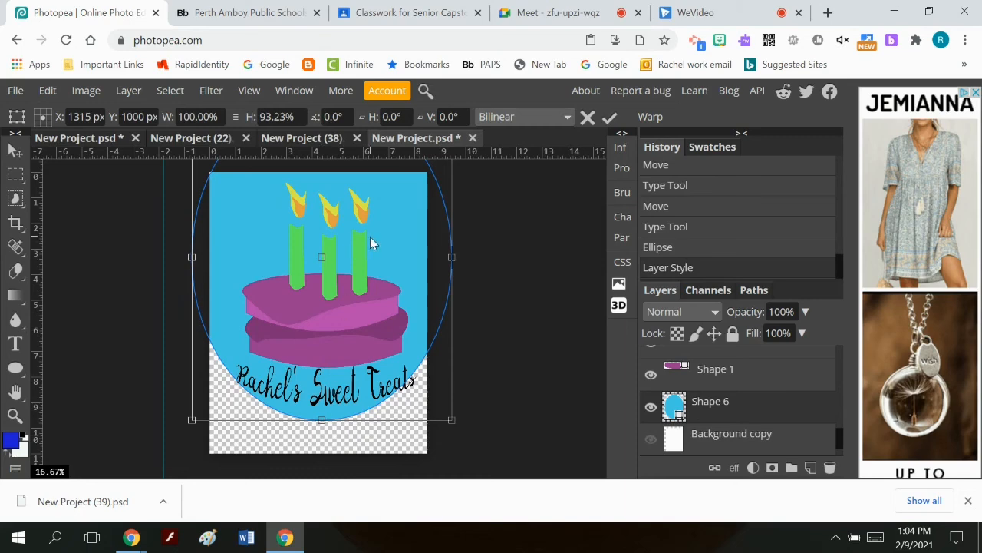
{"action": "left_click_drag", "start_coordinate": [370, 262], "coordinate": [350, 333]}
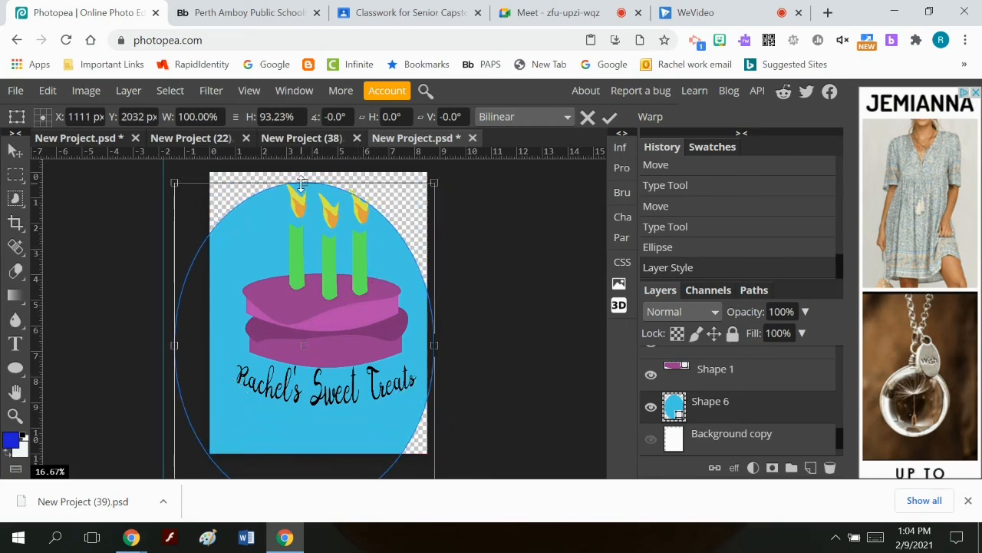
{"action": "left_click_drag", "start_coordinate": [177, 345], "coordinate": [208, 343]}
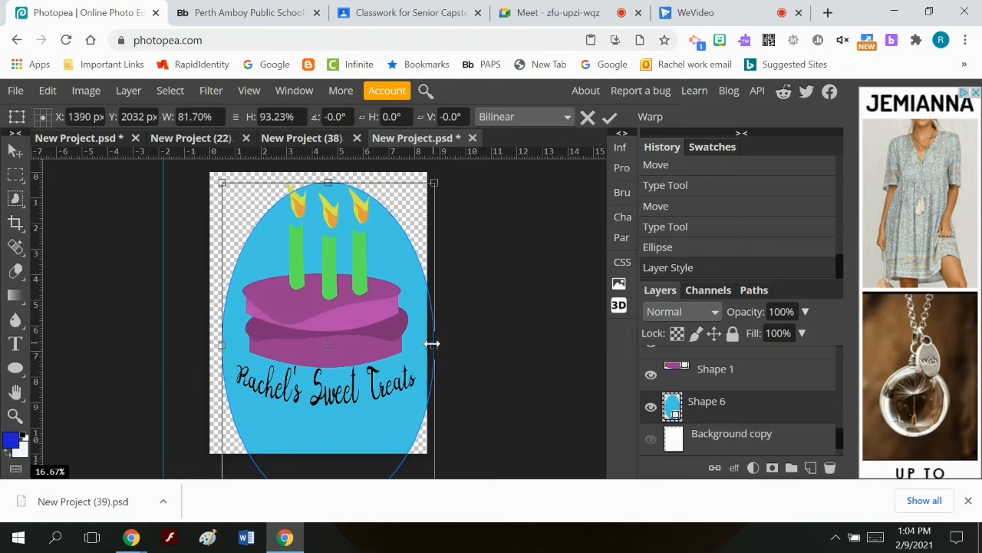
{"action": "mouse_move", "coordinate": [433, 345]}
{"action": "left_mouse_down"}
{"action": "mouse_move", "coordinate": [411, 344]}
{"action": "mouse_move", "coordinate": [430, 345]}
{"action": "left_mouse_up"}
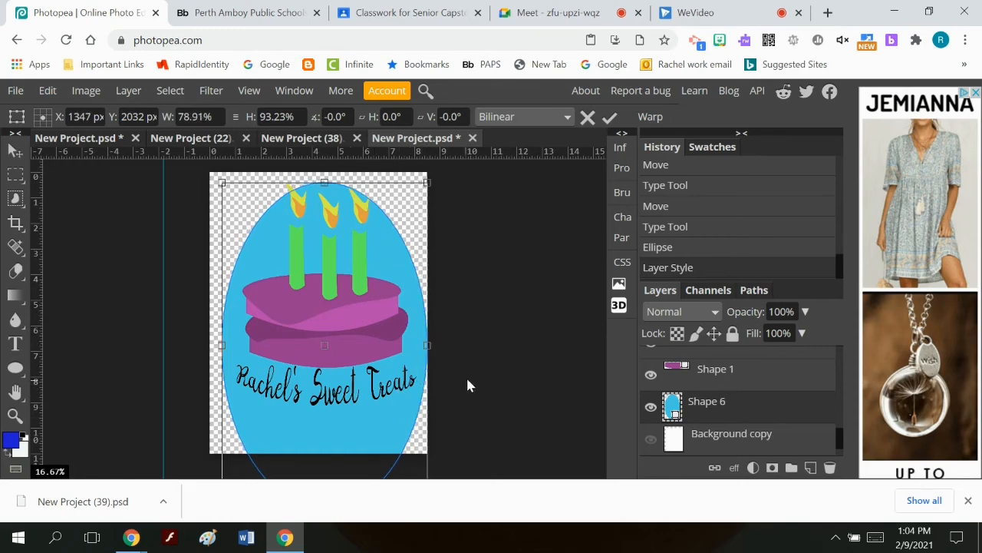
{"action": "left_click", "coordinate": [609, 116]}
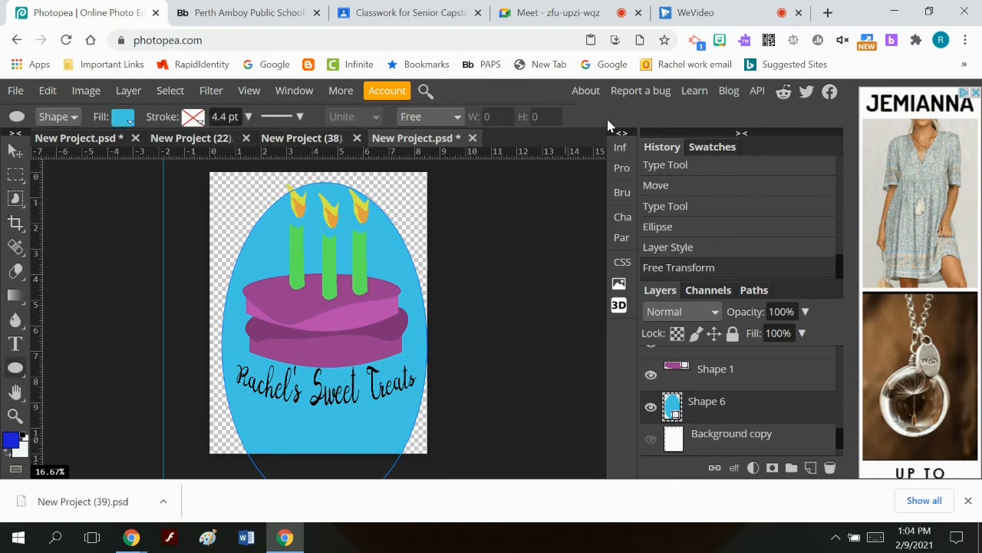
- Scale the ellipse to about 83% height so it ends at the canvas's lower edge, and widen it to about 108%
{"action": "left_click", "coordinate": [17, 414]}
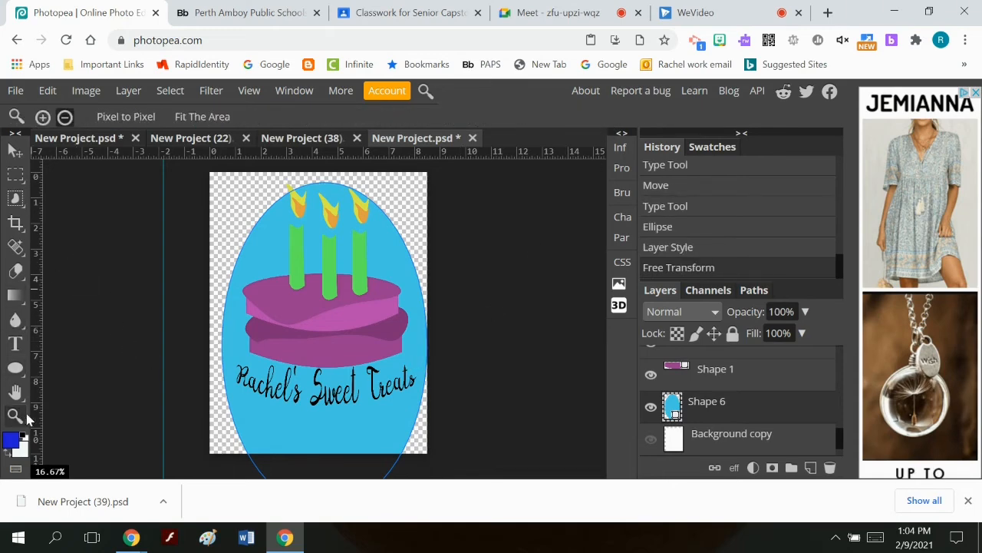
{"action": "left_click", "coordinate": [300, 368]}
{"action": "left_click", "coordinate": [300, 368]}
{"action": "left_click", "coordinate": [48, 91]}
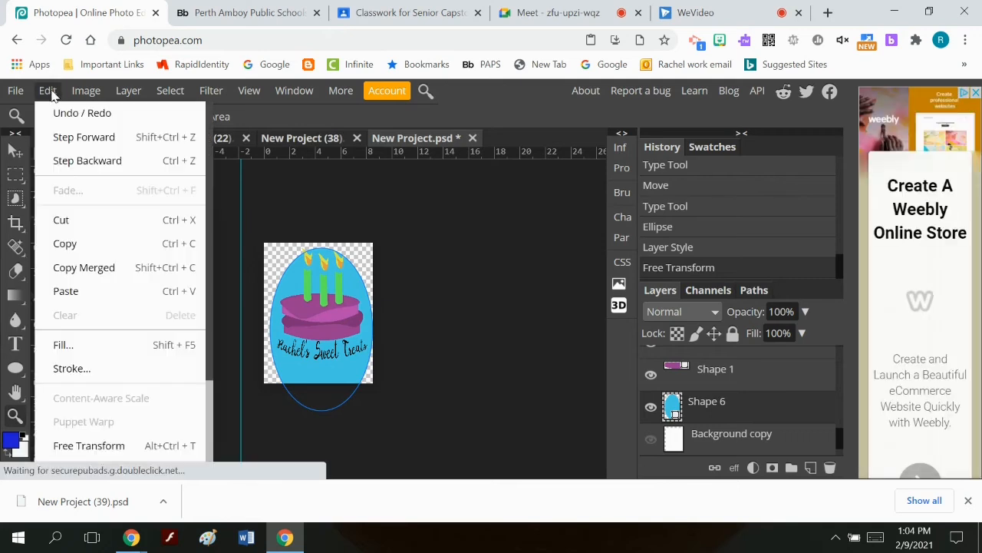
{"action": "mouse_move", "coordinate": [121, 468]}
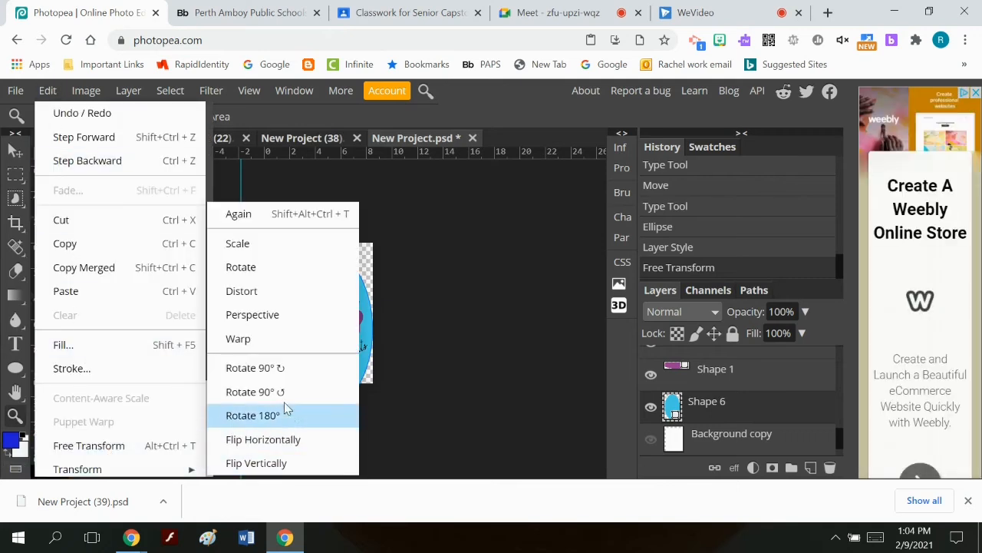
{"action": "left_click", "coordinate": [276, 246]}
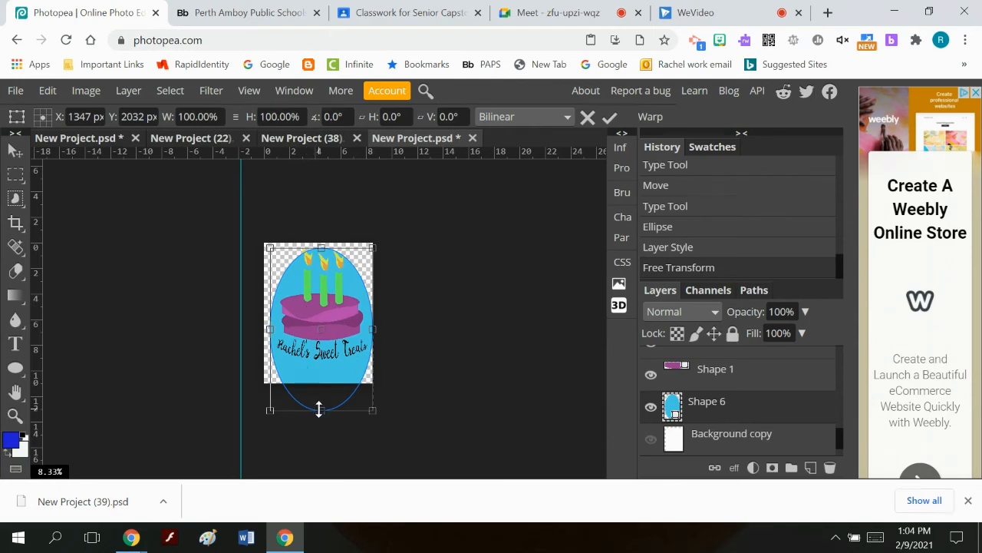
{"action": "left_click_drag", "start_coordinate": [319, 409], "coordinate": [319, 387]}
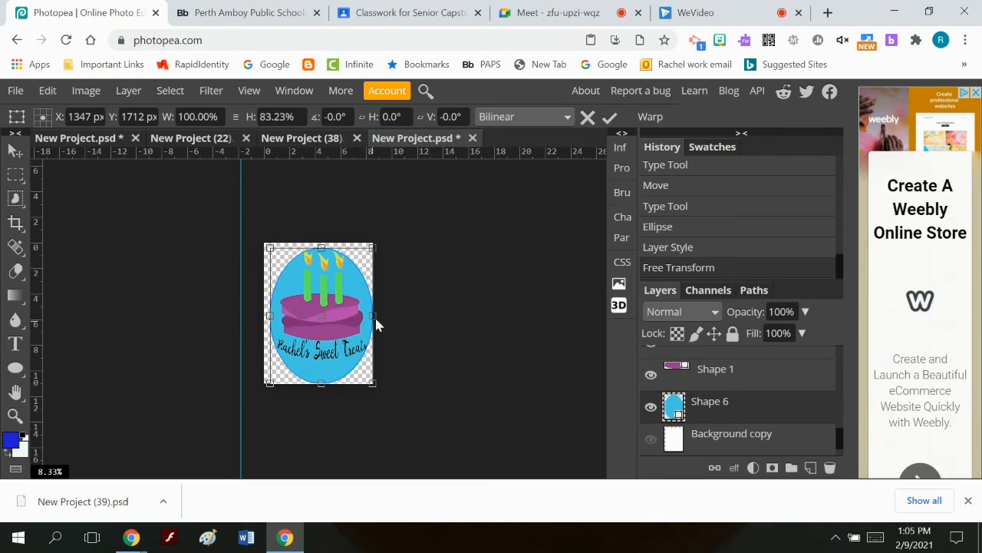
{"action": "left_click_drag", "start_coordinate": [374, 315], "coordinate": [382, 317]}
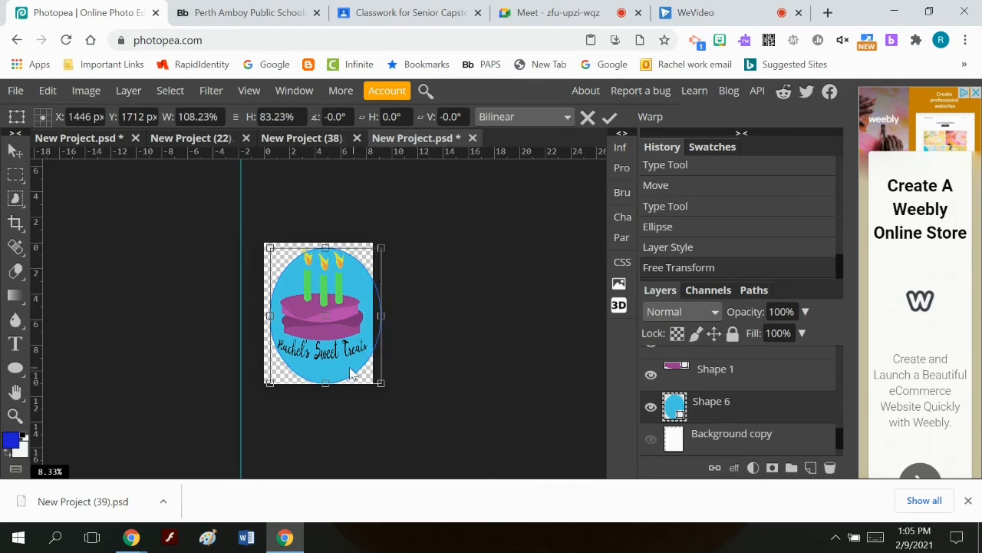
{"action": "left_click", "coordinate": [610, 116]}
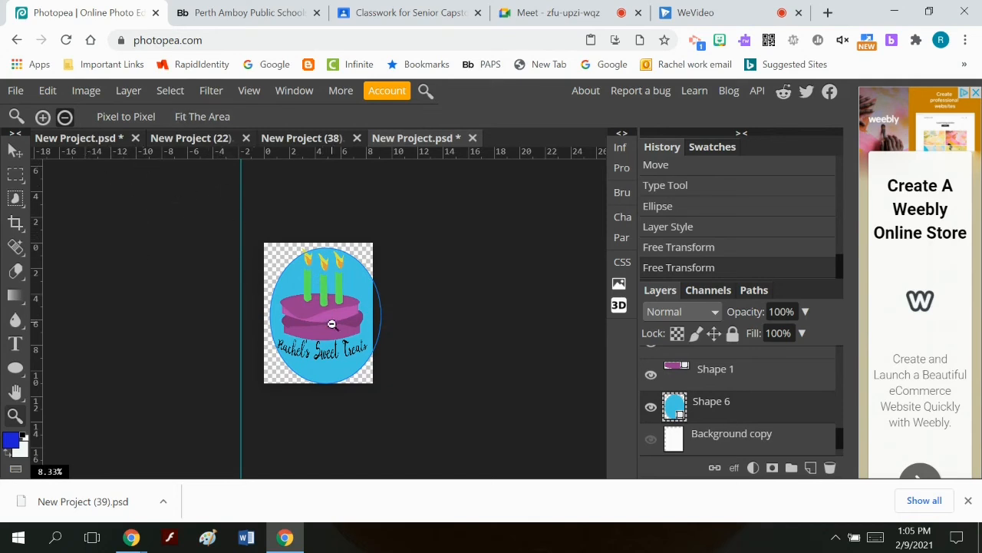
- Move the blue ellipse slightly left and up to centre it on the canvas behind the cake
{"action": "left_click", "coordinate": [15, 151]}
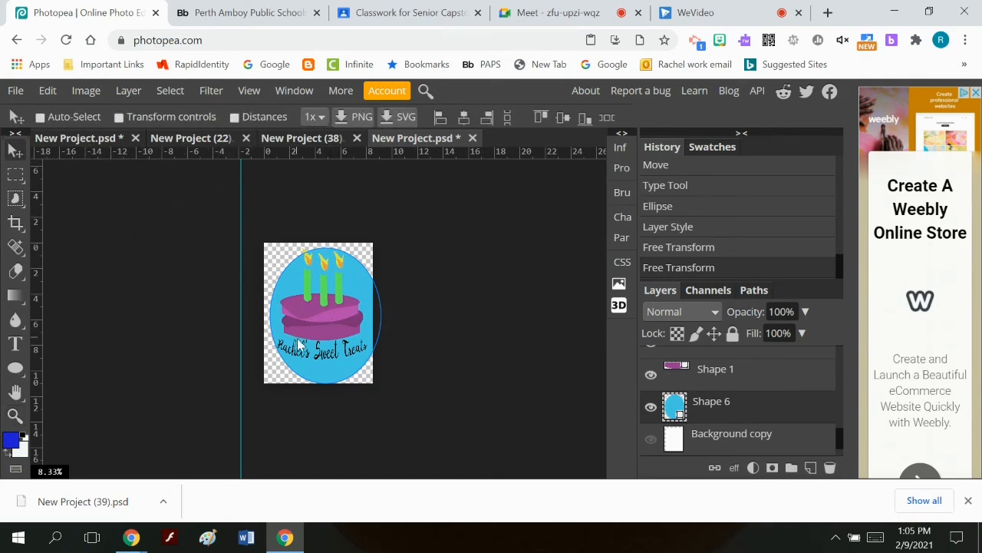
{"action": "left_click_drag", "start_coordinate": [307, 342], "coordinate": [303, 340]}
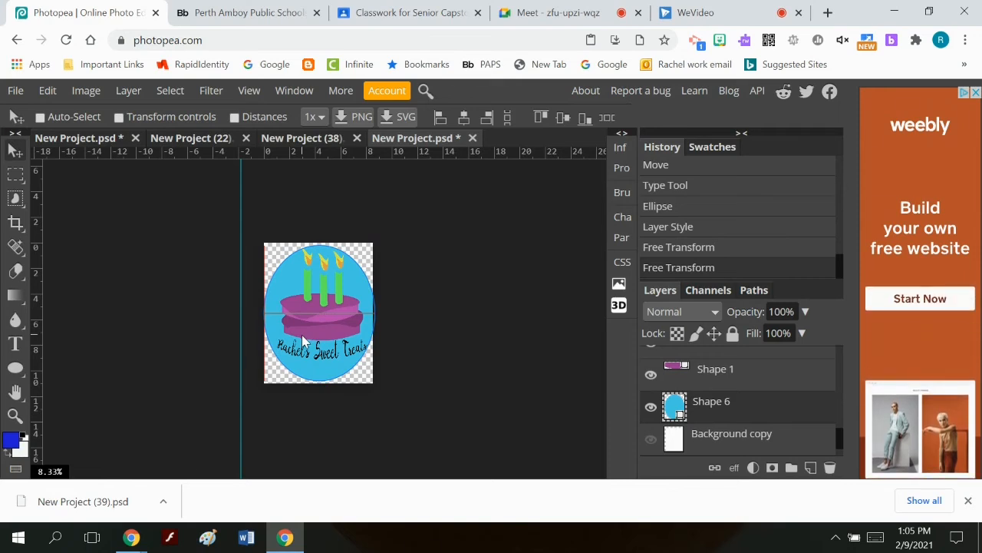
{"action": "left_click_drag", "start_coordinate": [304, 340], "coordinate": [303, 340]}
- Select the text, flame, candle, cake and ellipse layers together and narrow them slightly so the ellipse fits the canvas width
{"action": "scroll", "coordinate": [777, 404], "scroll_direction": "up", "scroll_amount": 1}
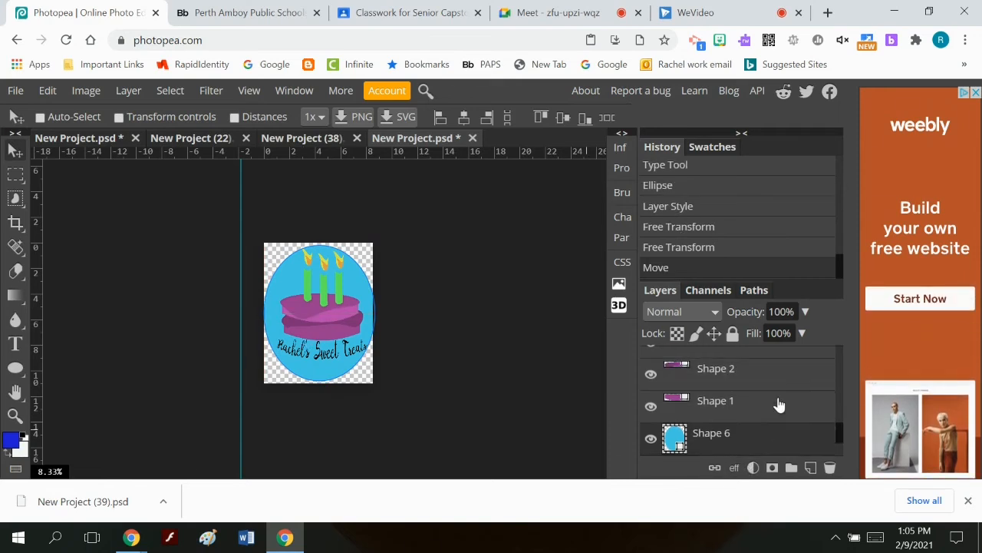
{"action": "scroll", "coordinate": [779, 404], "scroll_direction": "up", "scroll_amount": 5}
{"action": "scroll", "coordinate": [777, 401], "scroll_direction": "down", "scroll_amount": 5}
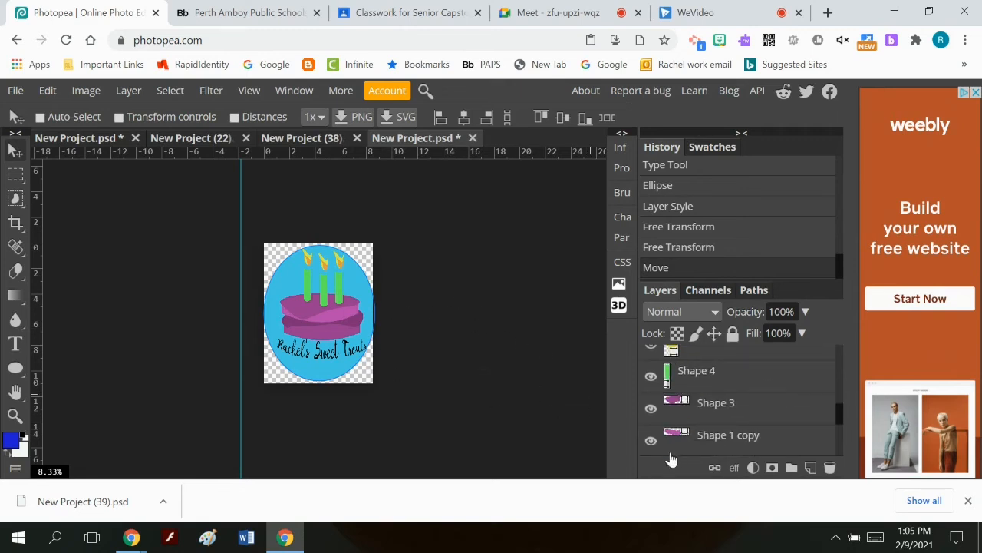
{"action": "scroll", "coordinate": [745, 409], "scroll_direction": "up", "scroll_amount": 5}
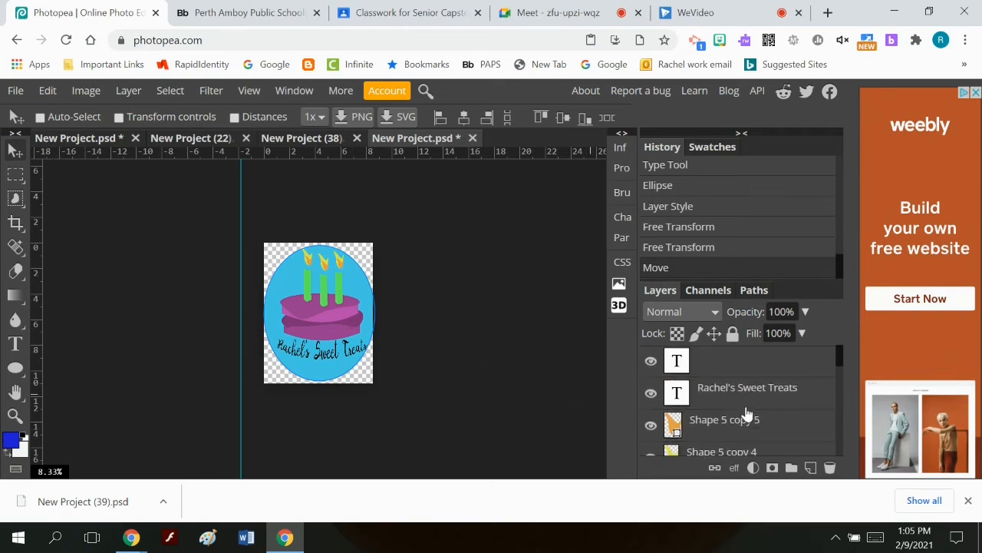
{"action": "left_click", "coordinate": [743, 364]}
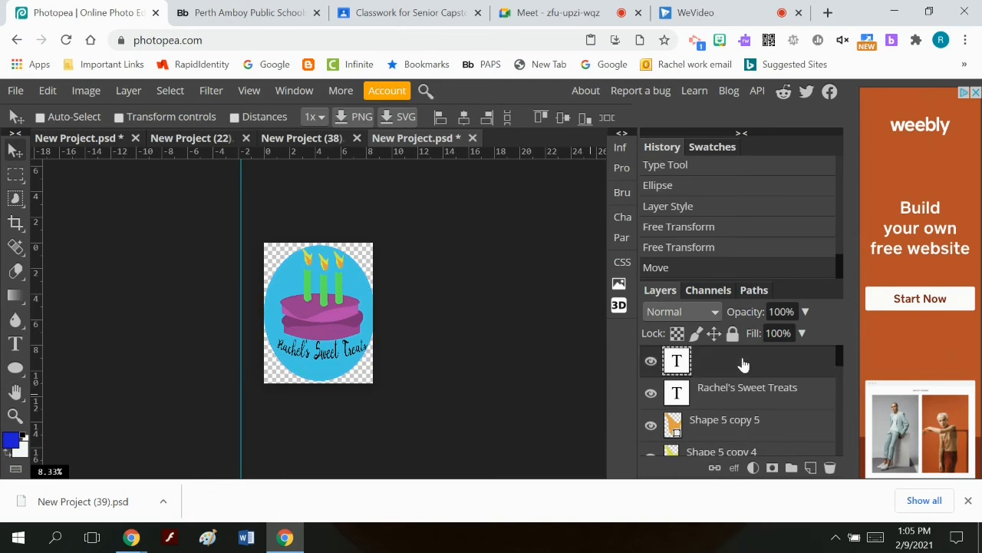
{"action": "left_click", "coordinate": [752, 399]}
{"action": "left_click", "coordinate": [745, 425]}
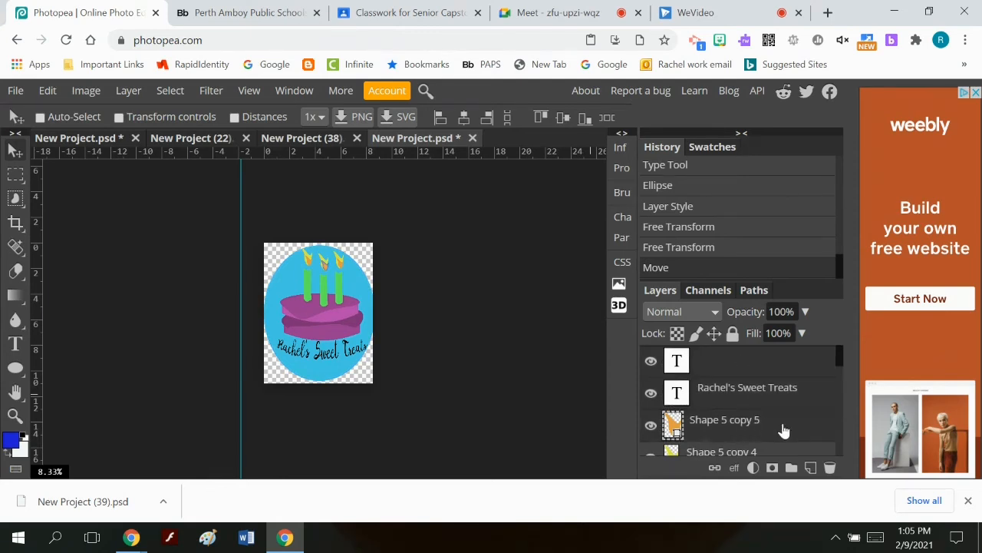
{"action": "scroll", "coordinate": [783, 429], "scroll_direction": "down", "scroll_amount": 2}
{"action": "left_click", "coordinate": [762, 381]}
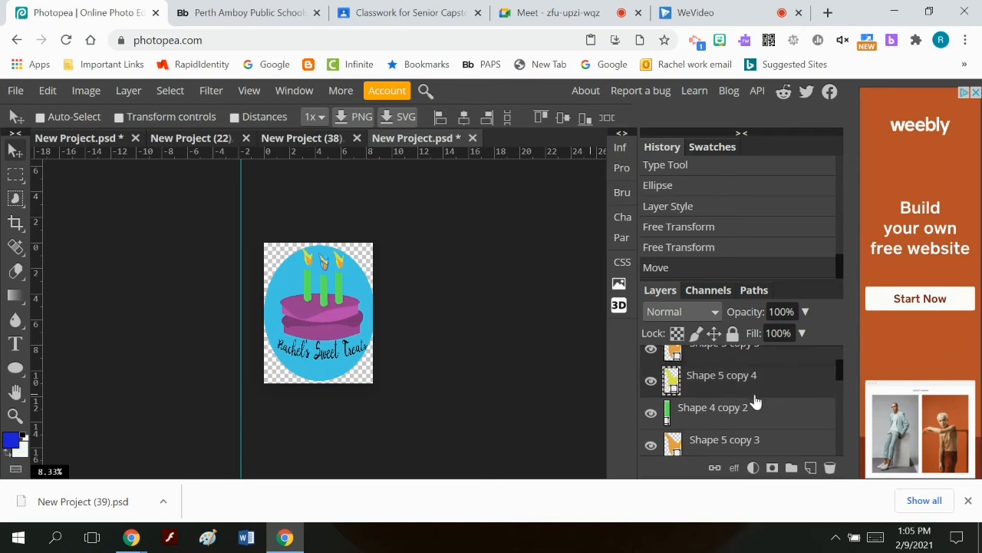
{"action": "left_click", "coordinate": [745, 422]}
{"action": "left_click", "coordinate": [738, 443]}
{"action": "scroll", "coordinate": [799, 418], "scroll_direction": "down", "scroll_amount": 2}
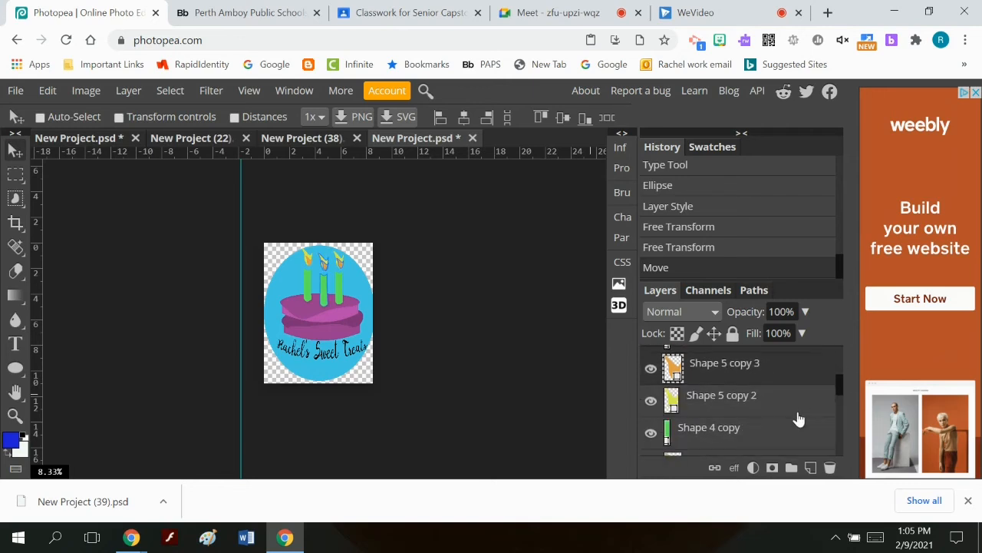
{"action": "left_click", "coordinate": [745, 401]}
{"action": "left_click", "coordinate": [737, 430]}
{"action": "scroll", "coordinate": [763, 417], "scroll_direction": "down", "scroll_amount": 2}
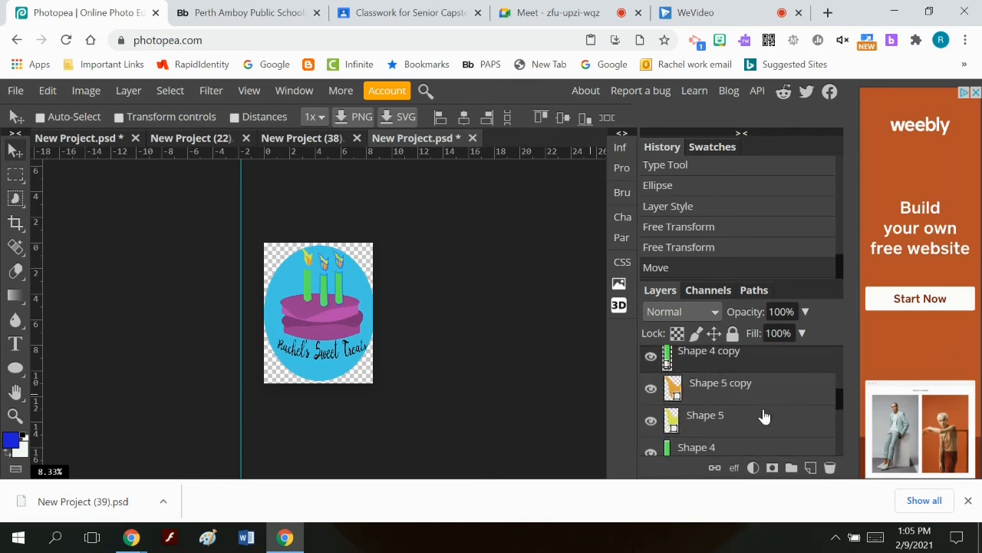
{"action": "left_click", "coordinate": [746, 398]}
{"action": "left_click", "coordinate": [737, 426]}
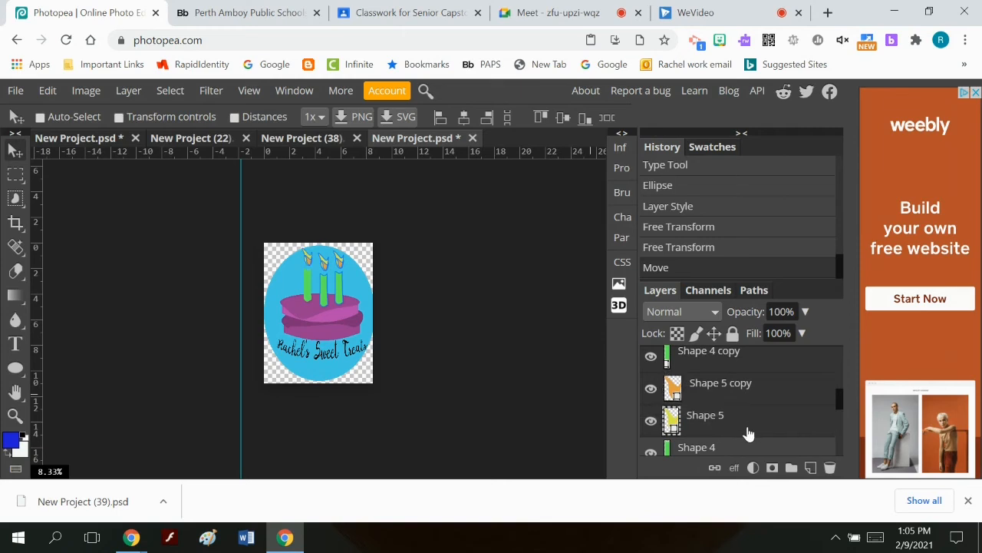
{"action": "scroll", "coordinate": [748, 434], "scroll_direction": "down", "scroll_amount": 2}
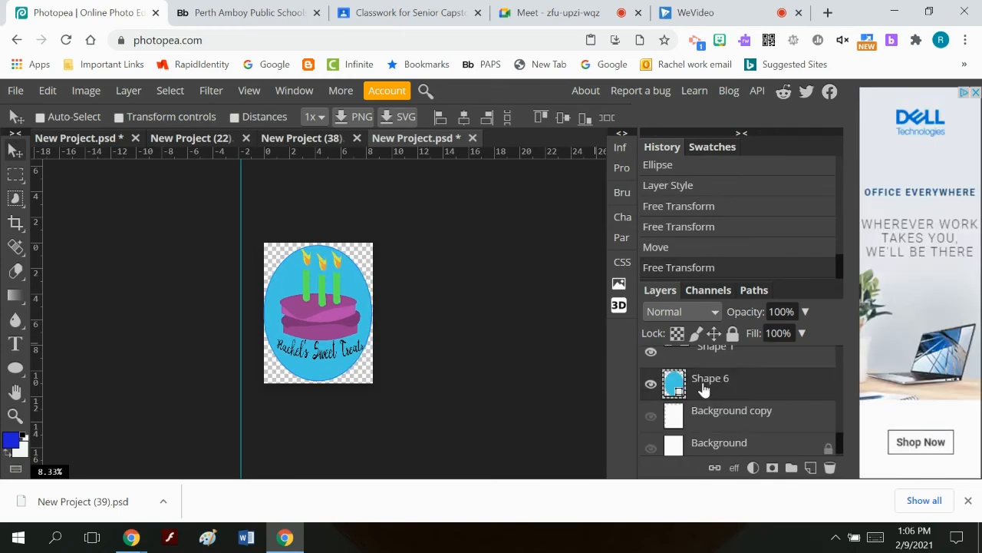
- Select the title text, flame, candle and cake layers together, leaving out the blue ellipse and the background layers
{"action": "scroll", "coordinate": [704, 390], "scroll_direction": "up", "scroll_amount": 1}
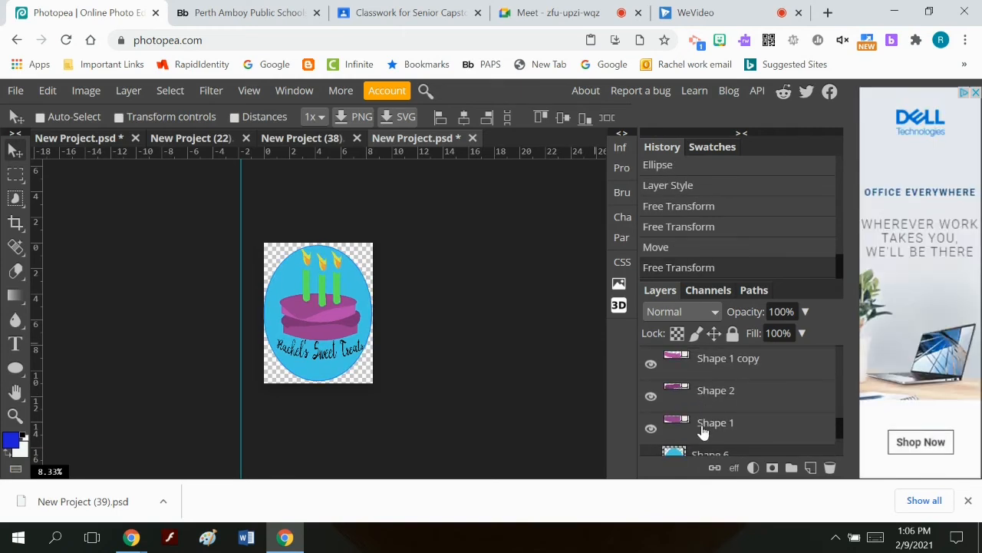
{"action": "left_click", "coordinate": [704, 431]}
{"action": "left_click", "coordinate": [721, 393], "text": "shift"}
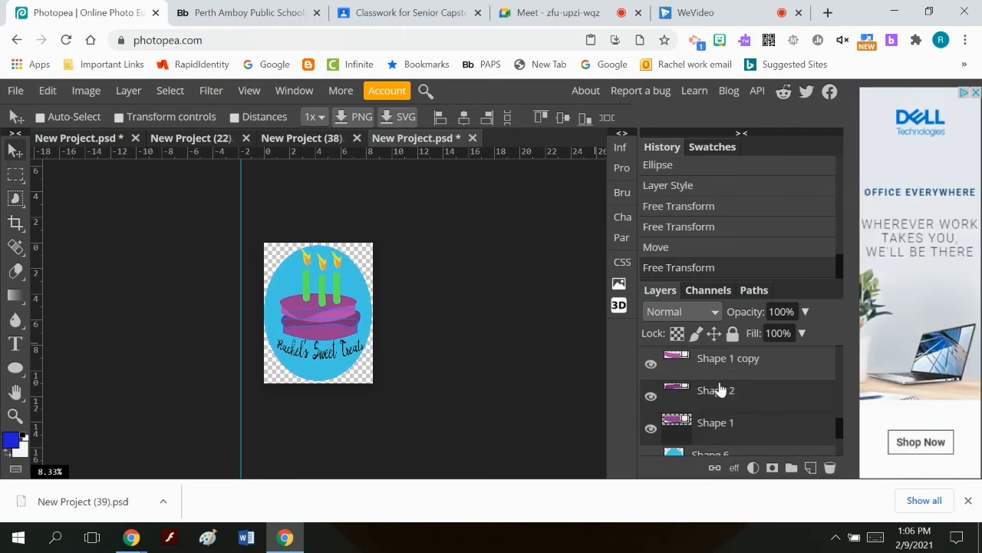
{"action": "left_click", "coordinate": [728, 366], "text": "shift"}
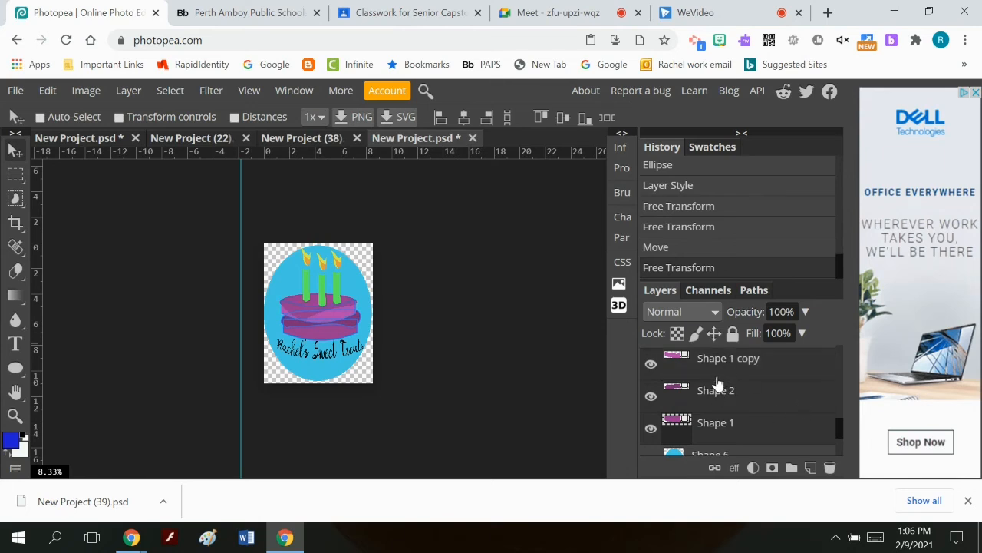
{"action": "scroll", "coordinate": [737, 378], "scroll_direction": "down", "scroll_amount": 3}
{"action": "scroll", "coordinate": [739, 385], "scroll_direction": "down", "scroll_amount": 2}
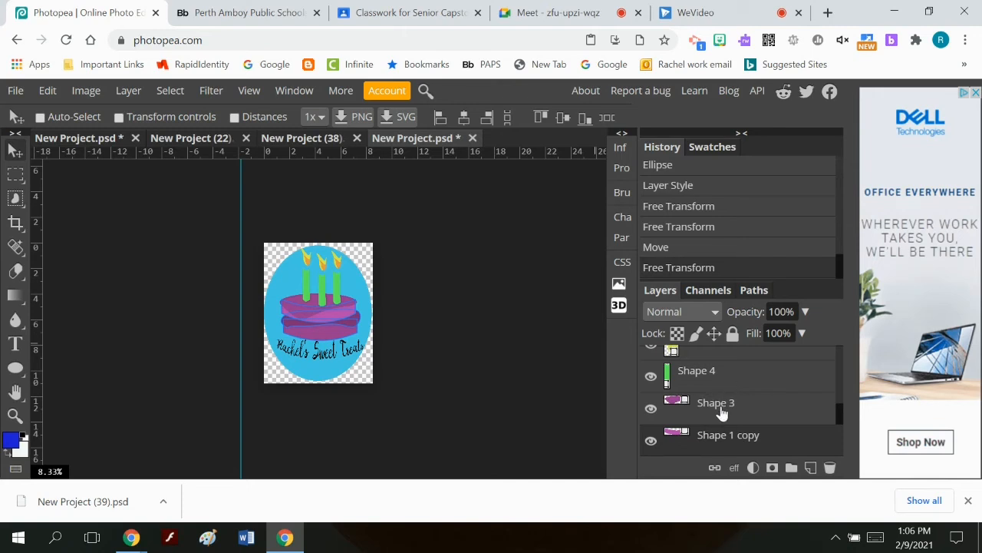
{"action": "left_click", "coordinate": [719, 406], "text": "shift"}
{"action": "left_click", "coordinate": [716, 372], "text": "shift"}
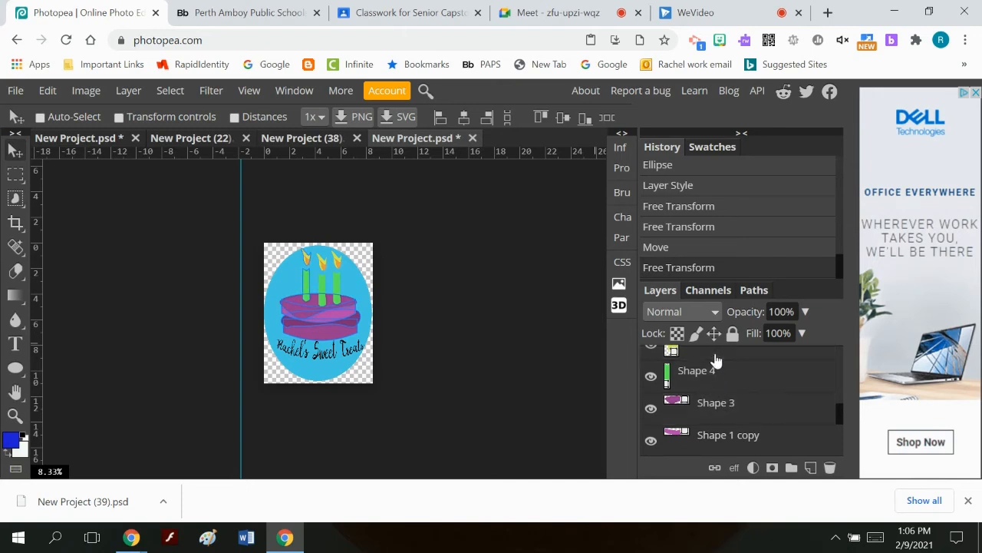
{"action": "scroll", "coordinate": [742, 392], "scroll_direction": "up", "scroll_amount": 3}
{"action": "scroll", "coordinate": [735, 395], "scroll_direction": "down", "scroll_amount": 2}
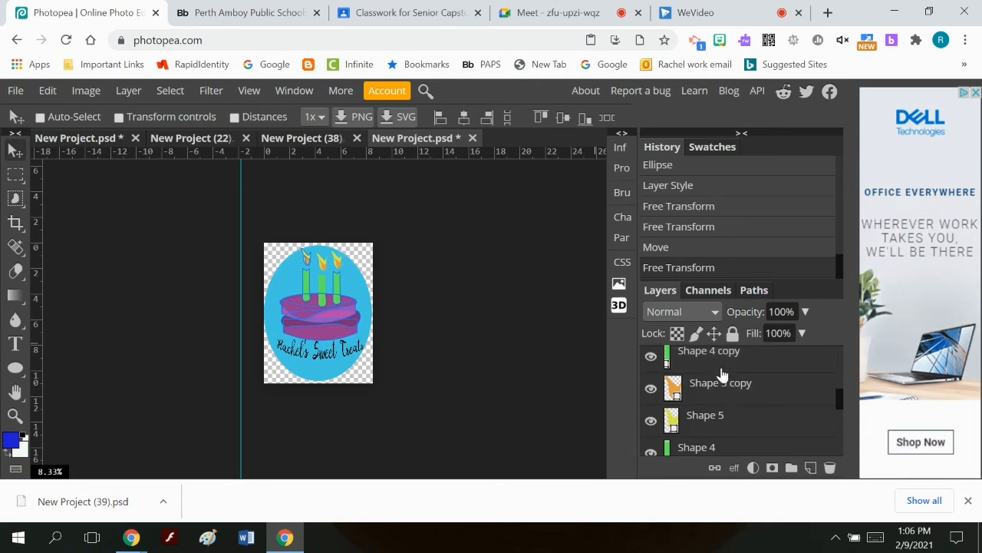
{"action": "scroll", "coordinate": [729, 399], "scroll_direction": "up", "scroll_amount": 2}
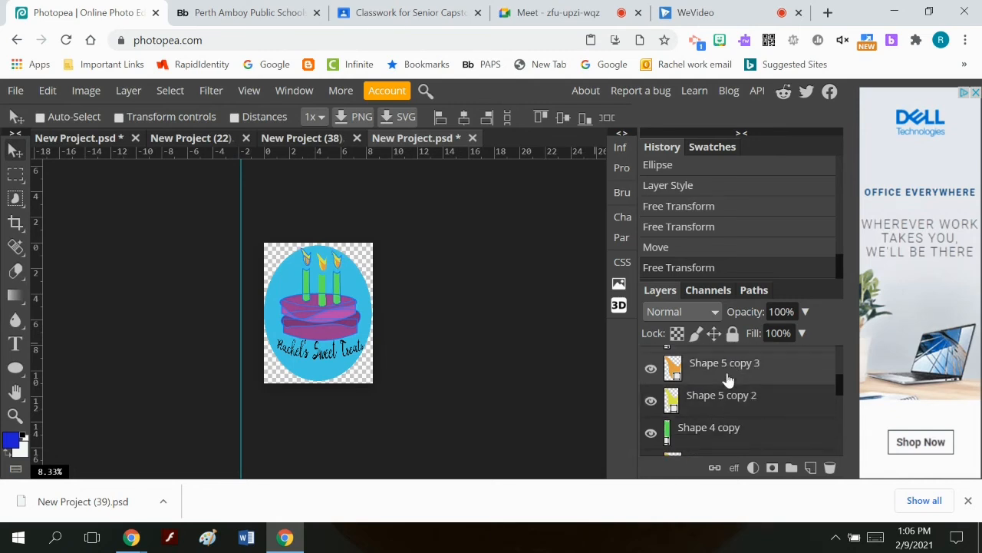
{"action": "scroll", "coordinate": [727, 403], "scroll_direction": "up", "scroll_amount": 2}
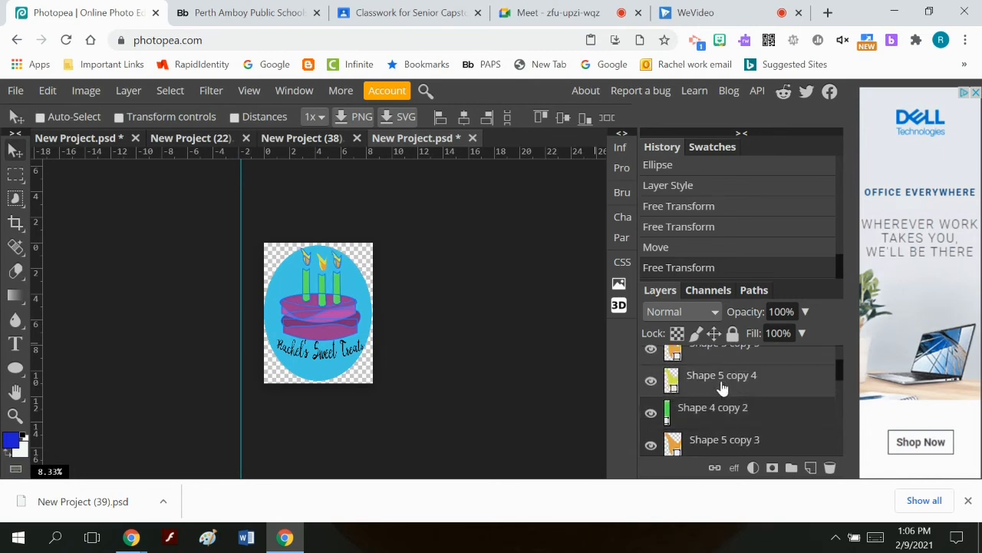
{"action": "scroll", "coordinate": [726, 383], "scroll_direction": "up", "scroll_amount": 2}
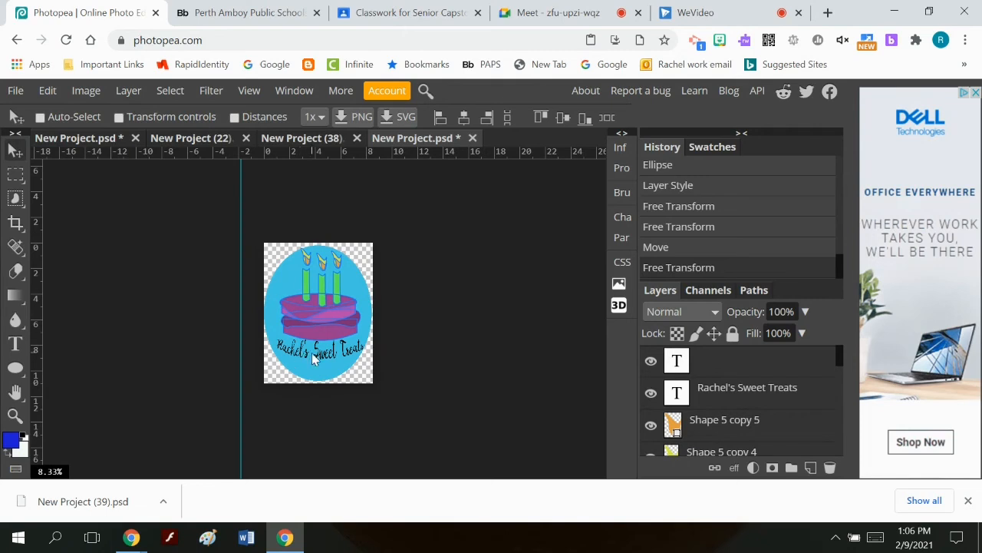
{"action": "scroll", "coordinate": [733, 432], "scroll_direction": "down", "scroll_amount": 5}
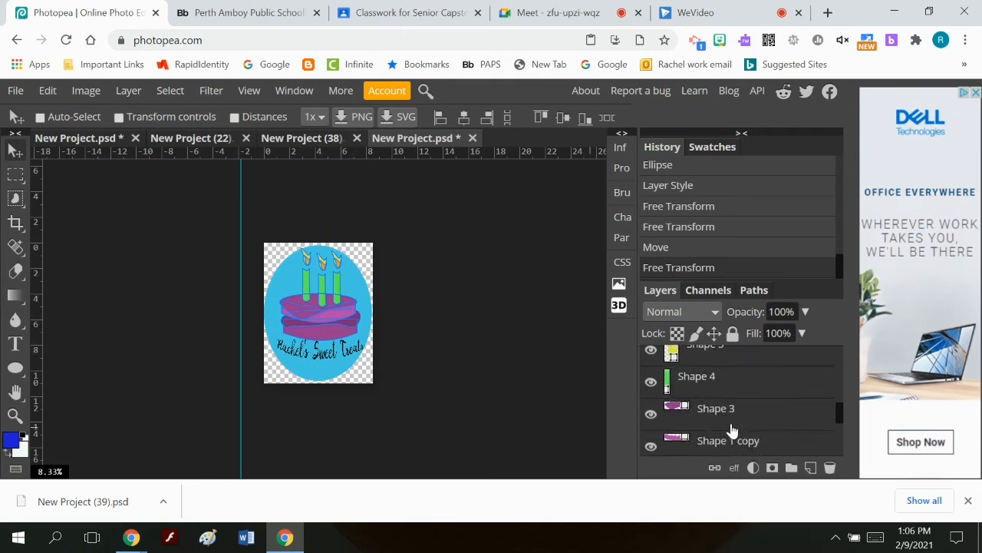
{"action": "scroll", "coordinate": [732, 431], "scroll_direction": "down", "scroll_amount": 3}
{"action": "scroll", "coordinate": [707, 452], "scroll_direction": "down", "scroll_amount": 3}
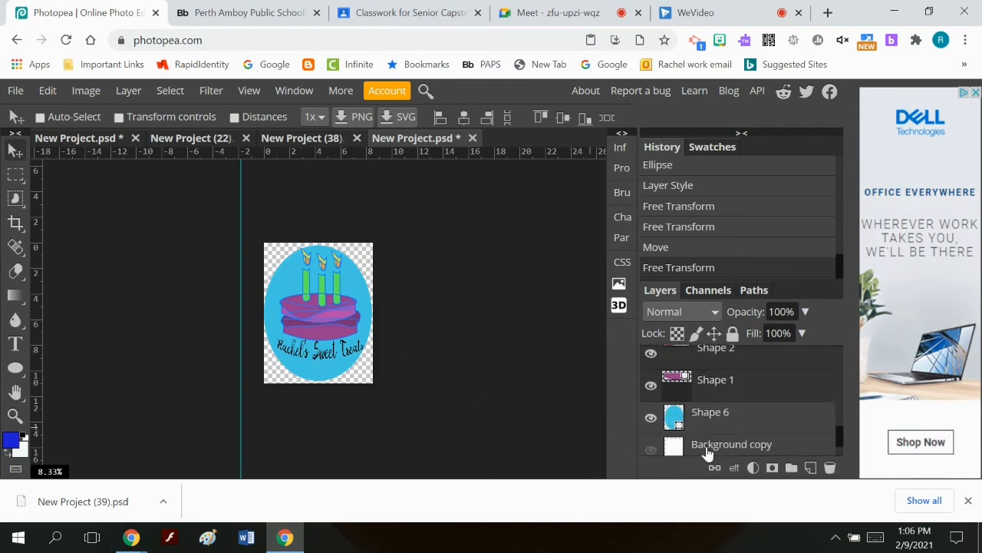
- Scale the selected cake and title artwork to about 81% width and 91% height, and centre it over the blue ellipse
{"action": "left_click", "coordinate": [47, 91]}
{"action": "mouse_move", "coordinate": [167, 471]}
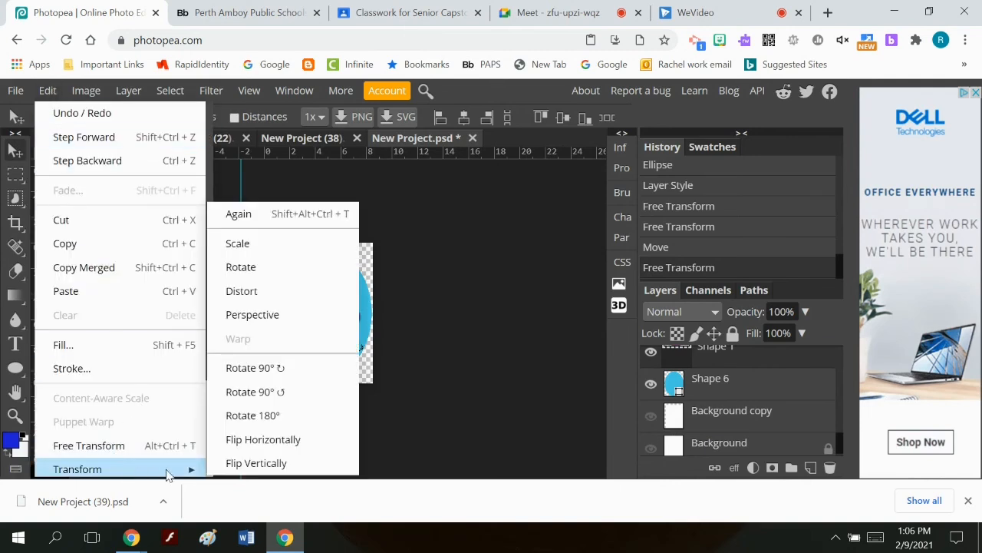
{"action": "left_click", "coordinate": [285, 244]}
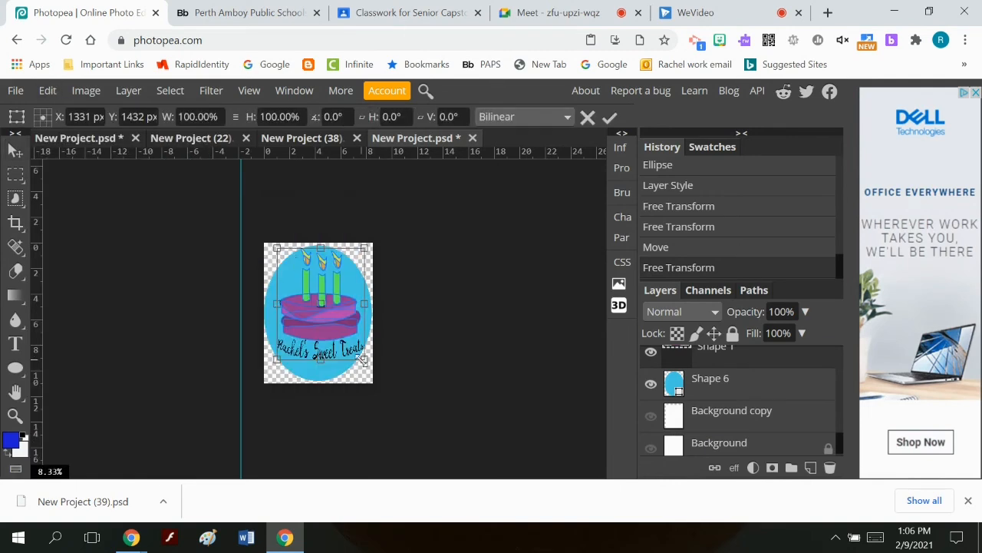
{"action": "left_click_drag", "start_coordinate": [362, 359], "coordinate": [348, 349]}
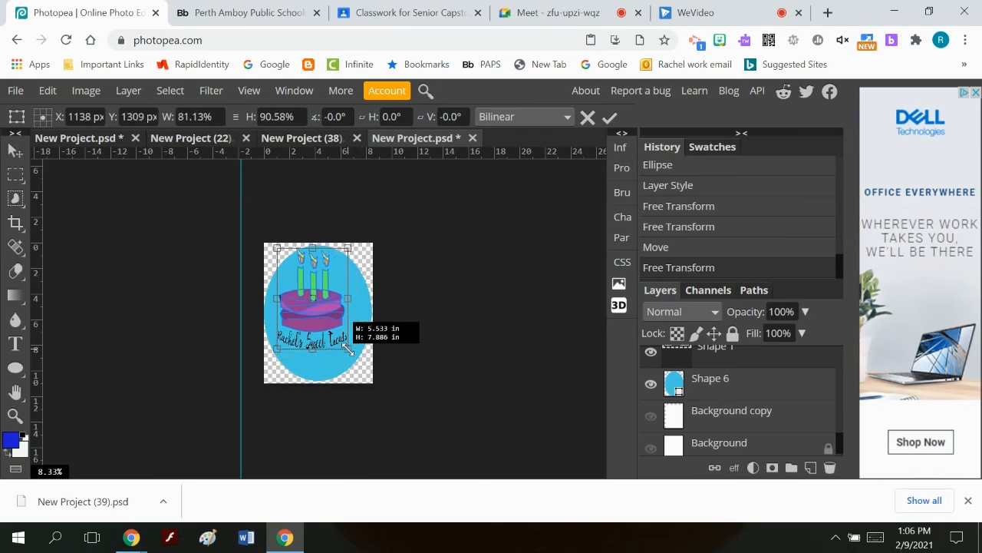
{"action": "left_click_drag", "start_coordinate": [319, 318], "coordinate": [323, 332]}
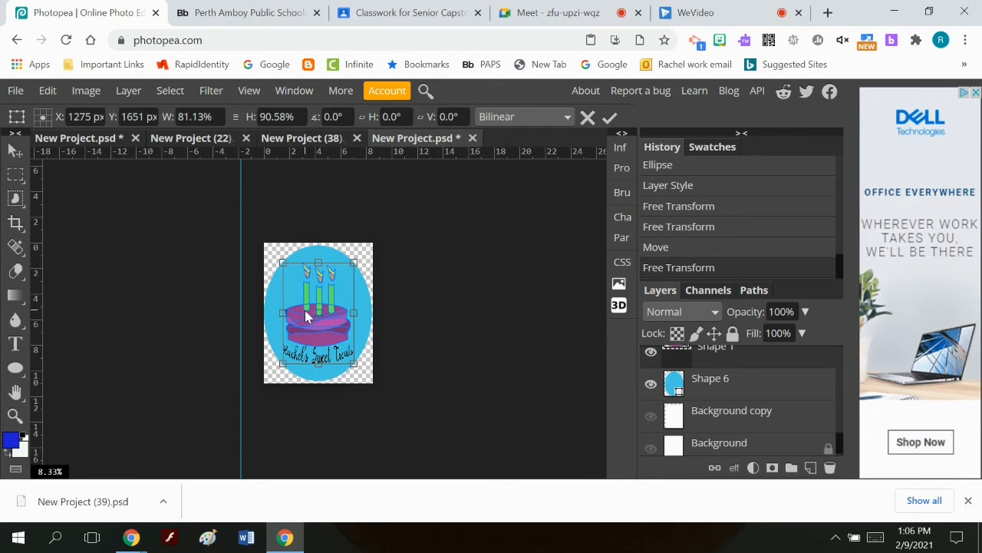
{"action": "left_click", "coordinate": [609, 118]}
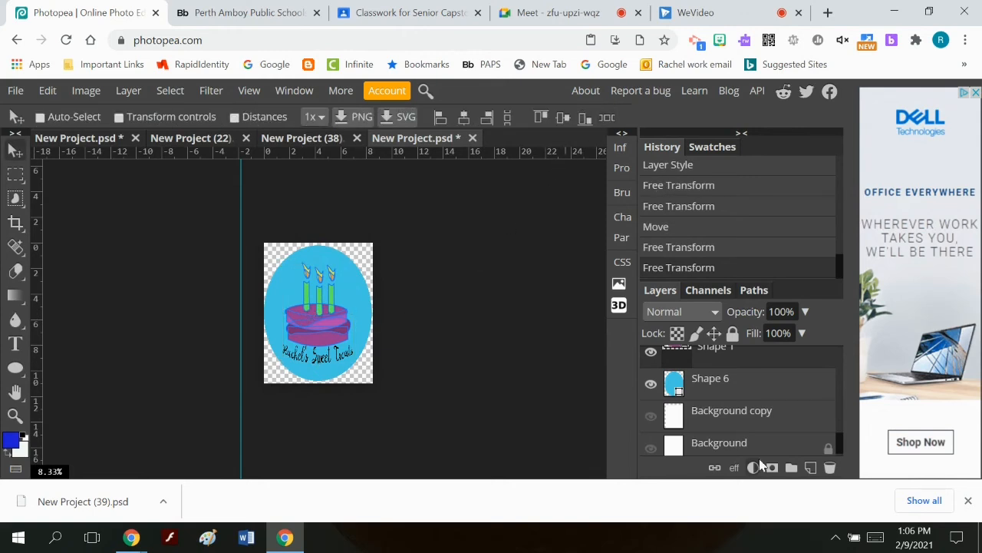
- Move the blue ellipse slightly down to the canvas's lower edge and narrow it from both sides around the cake
{"action": "left_click", "coordinate": [727, 385]}
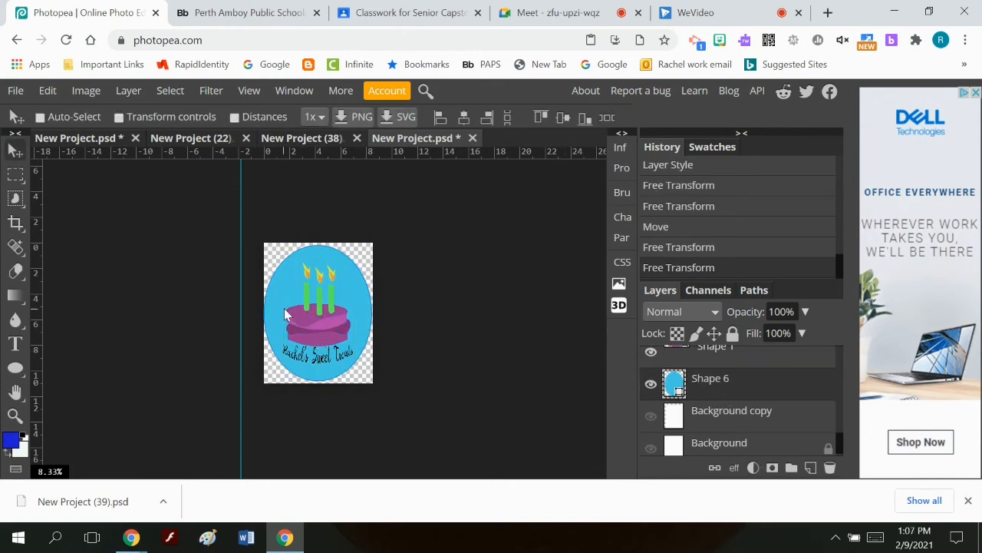
{"action": "left_click_drag", "start_coordinate": [288, 309], "coordinate": [287, 310]}
{"action": "left_click", "coordinate": [48, 91]}
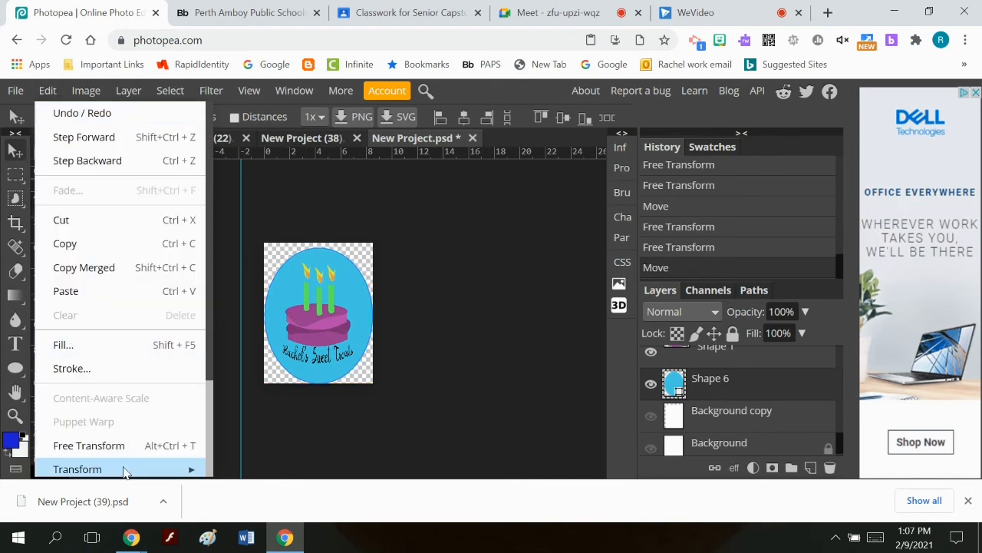
{"action": "mouse_move", "coordinate": [125, 471]}
{"action": "left_click", "coordinate": [289, 251]}
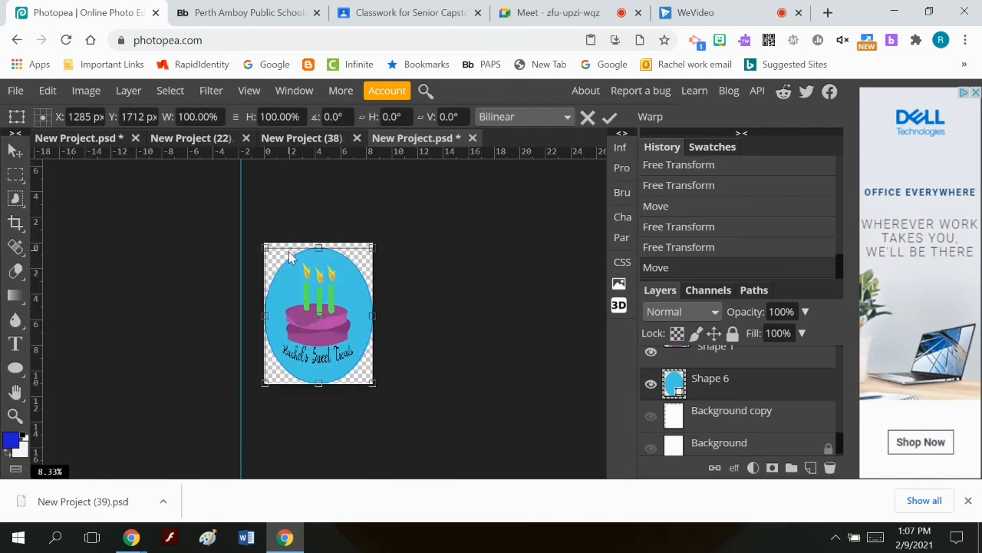
{"action": "left_click_drag", "start_coordinate": [261, 314], "coordinate": [271, 315]}
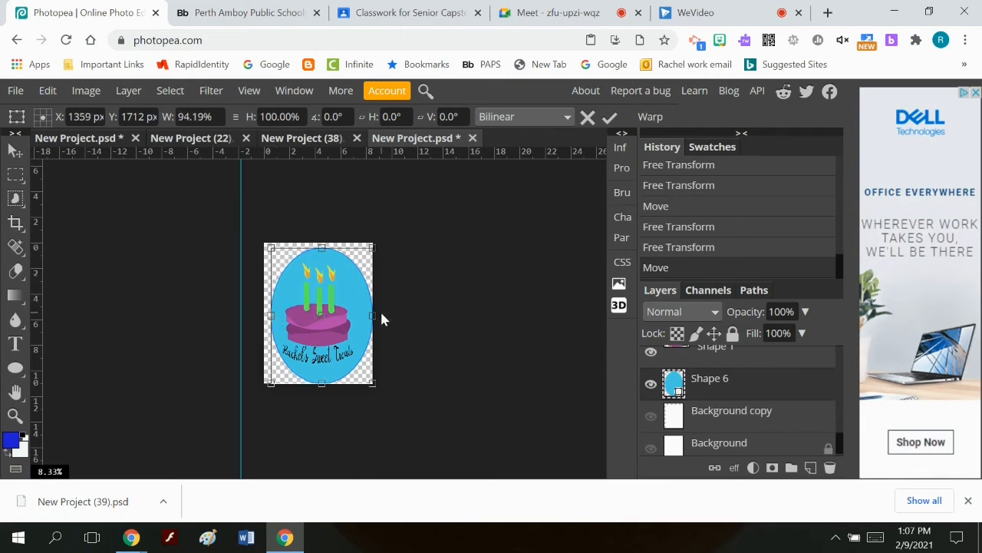
{"action": "mouse_move", "coordinate": [372, 315]}
{"action": "left_mouse_down"}
{"action": "mouse_move", "coordinate": [352, 315]}
{"action": "mouse_move", "coordinate": [363, 317]}
{"action": "left_mouse_up"}
{"action": "left_click", "coordinate": [610, 117]}
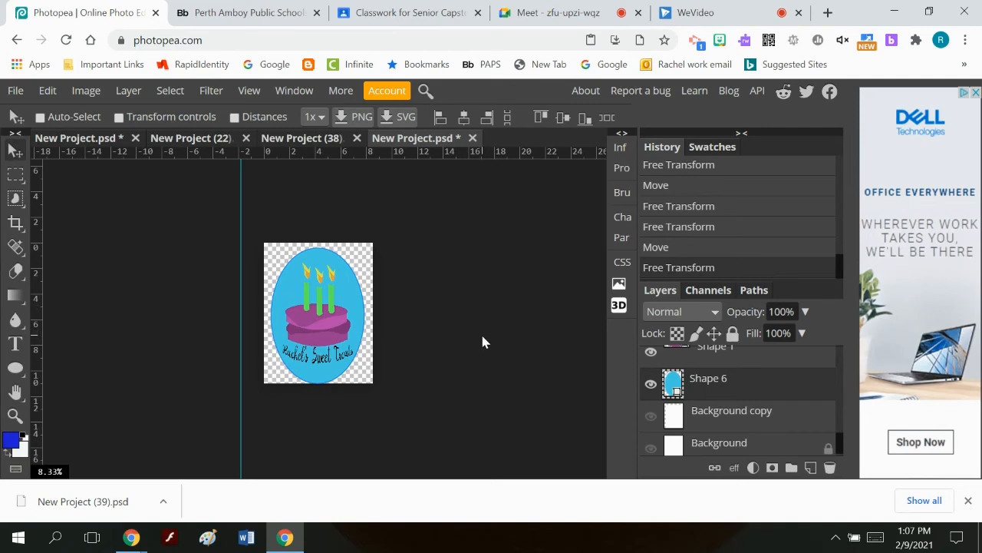
- Examine the cake design up close, and bring up the New Project (38) book cover for reference
{"action": "left_click", "coordinate": [15, 415]}
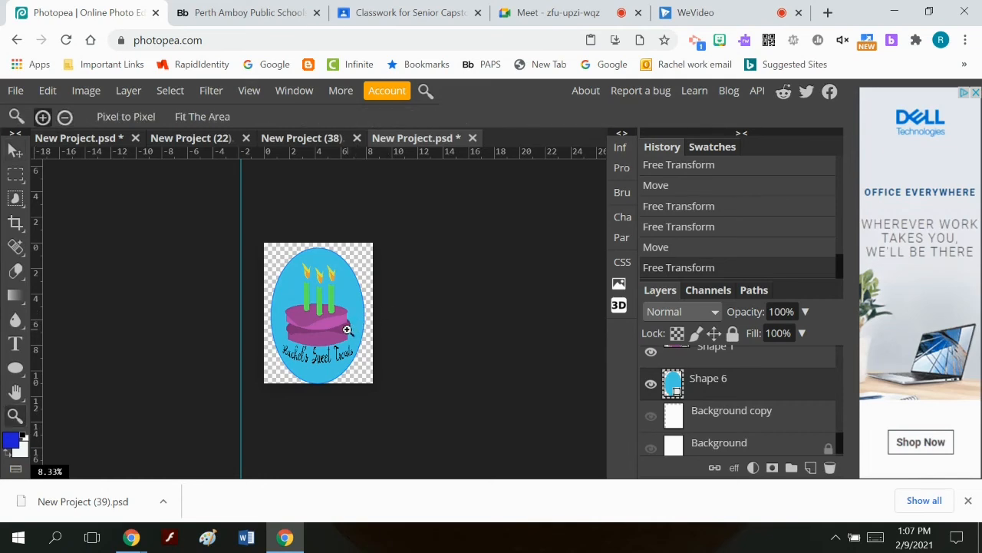
{"action": "left_click", "coordinate": [347, 329]}
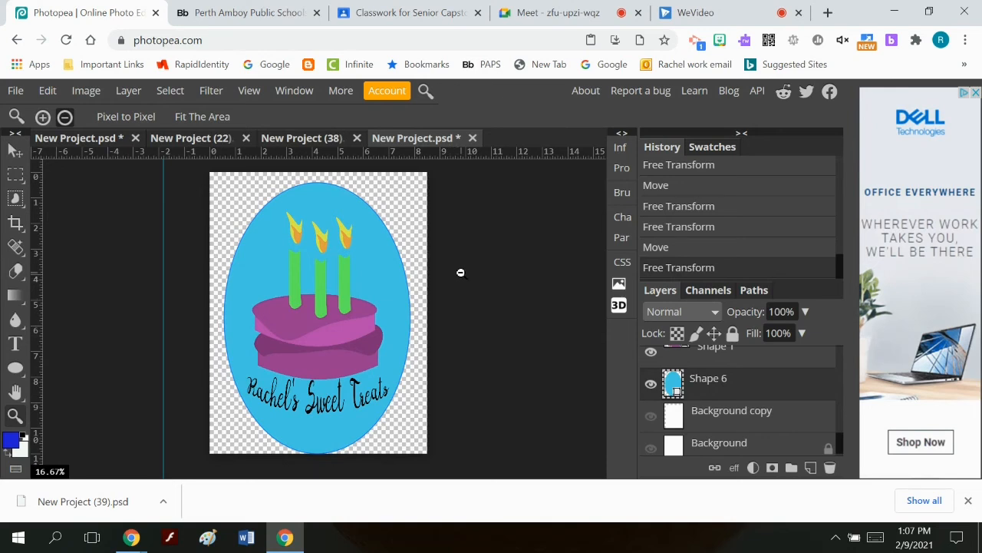
{"action": "left_click", "coordinate": [297, 140]}
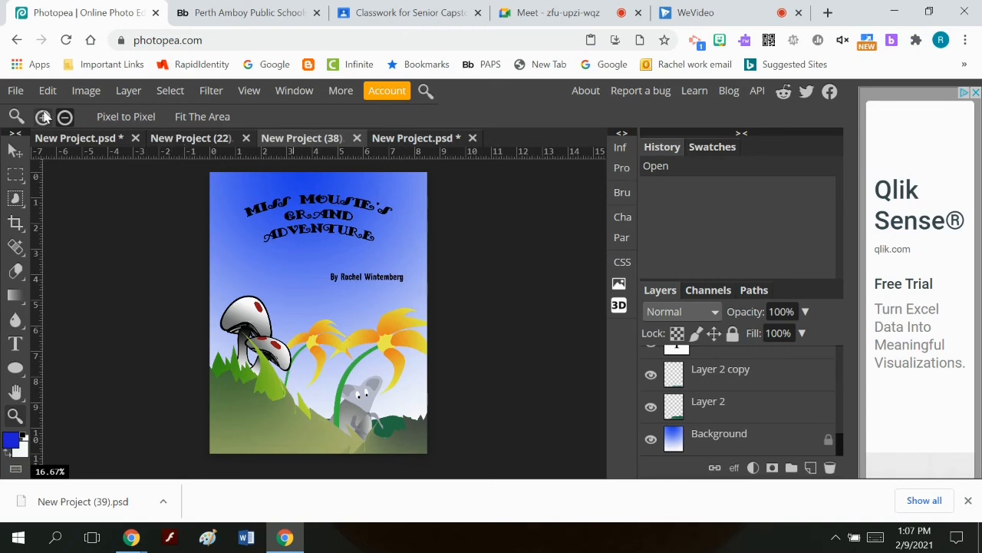
- Create a new Letter-size project, 8.5 x 11 in at 300 DPI, with a white background
{"action": "left_click", "coordinate": [23, 90]}
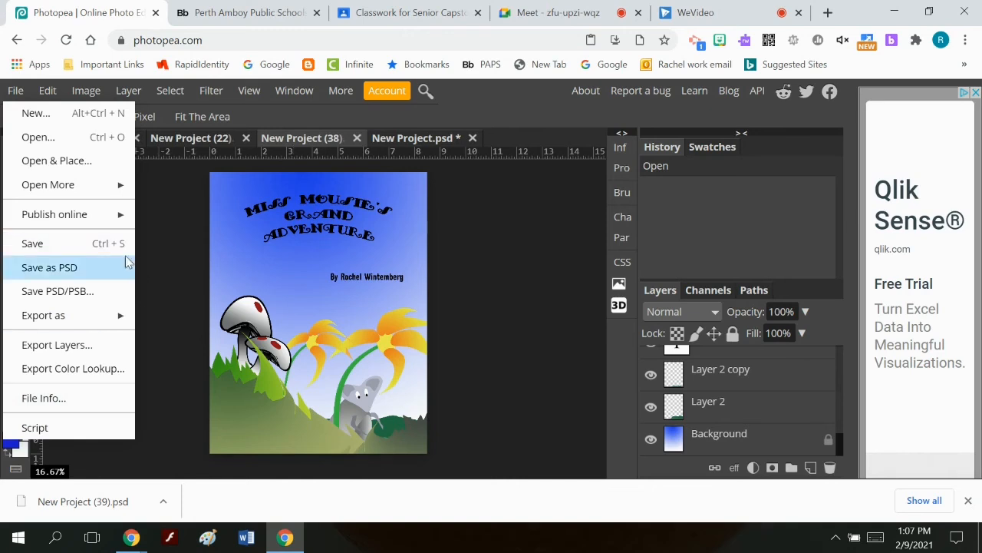
{"action": "left_click", "coordinate": [37, 115]}
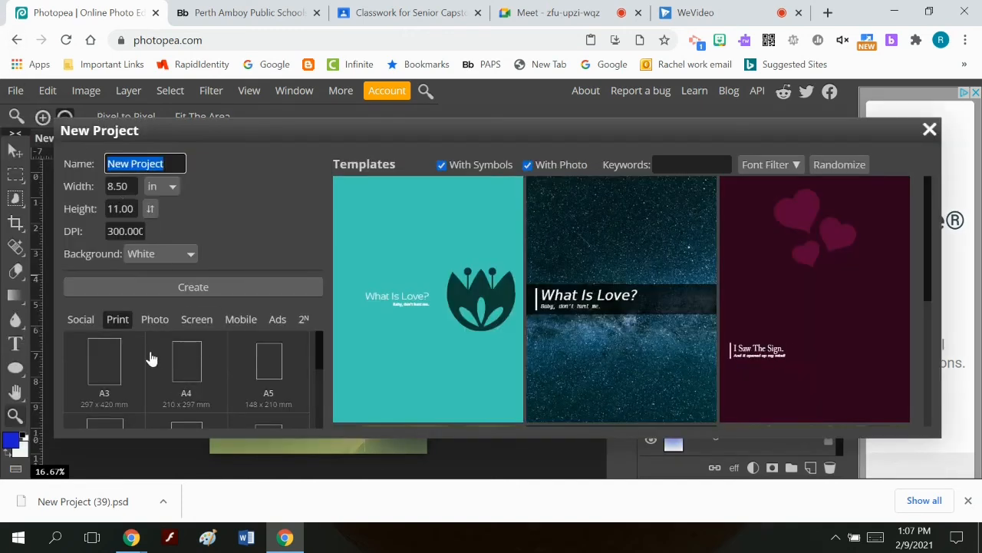
{"action": "scroll", "coordinate": [147, 357], "scroll_direction": "down", "scroll_amount": 2}
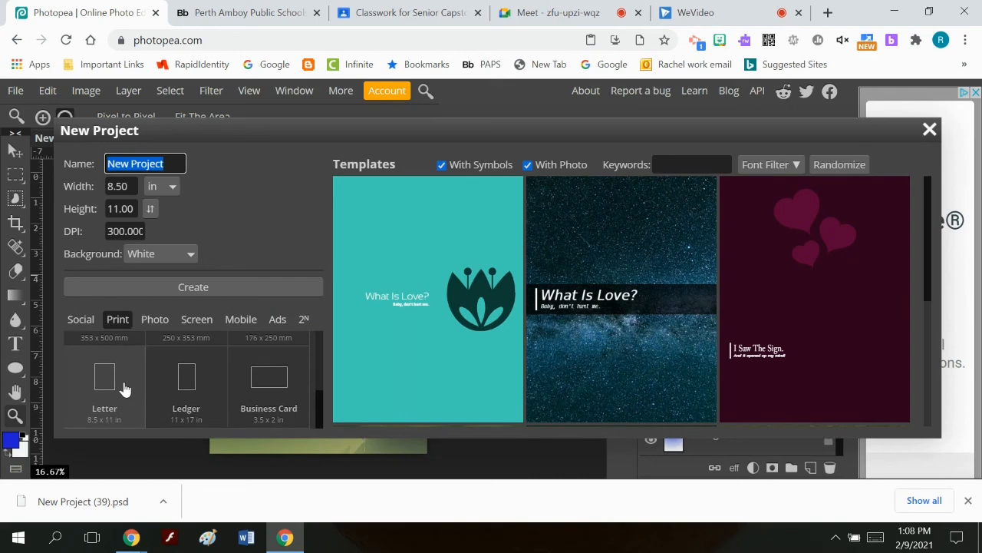
{"action": "left_click", "coordinate": [172, 286]}
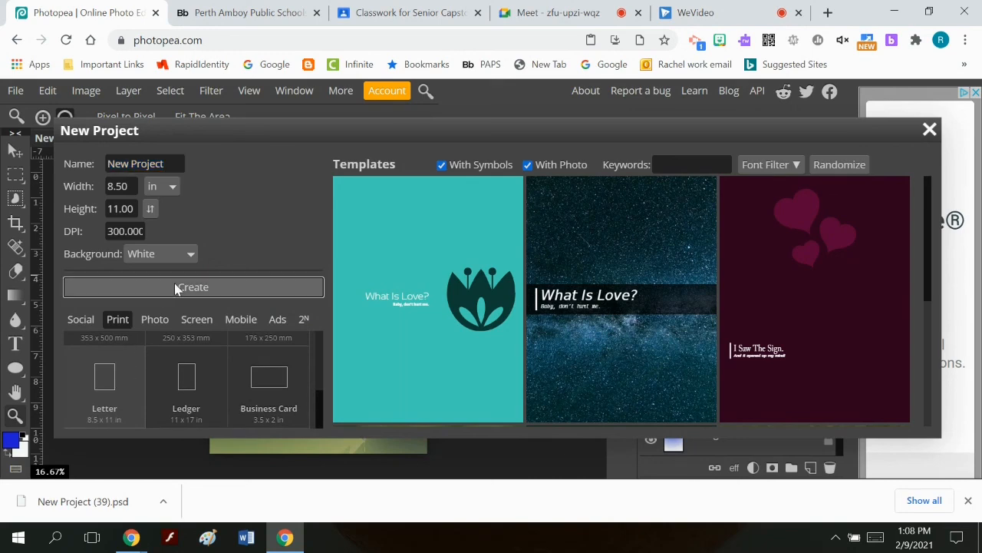
{"action": "left_click", "coordinate": [200, 287]}
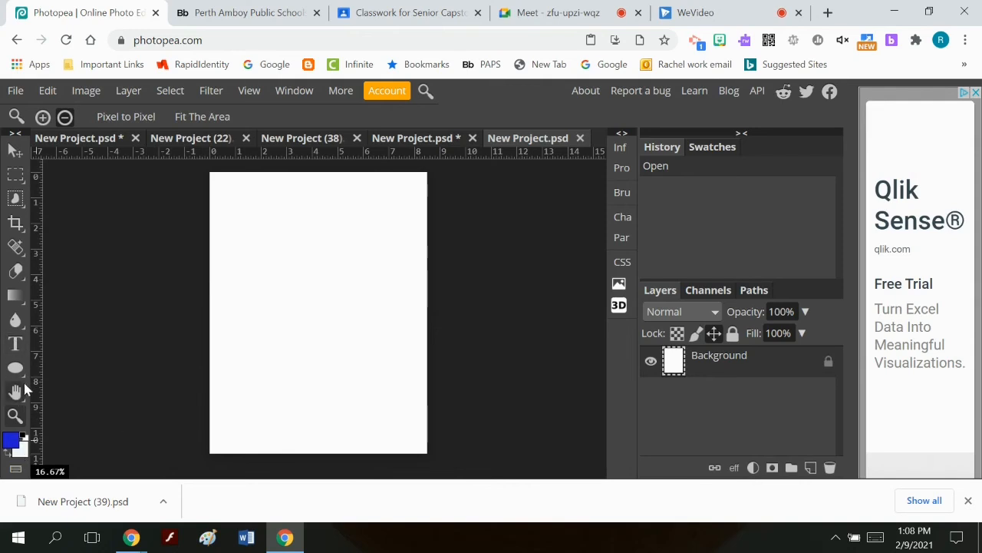
- Draw a freehand Lasso selection with a jagged, grass-like upper edge over the lower-left part of the blank canvas
{"action": "right_click", "coordinate": [17, 197]}
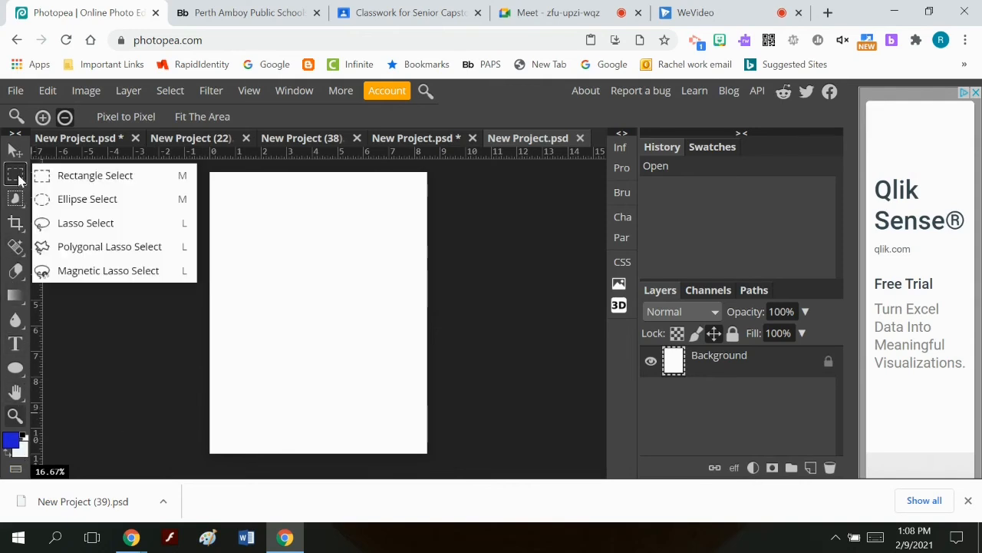
{"action": "left_click", "coordinate": [85, 223]}
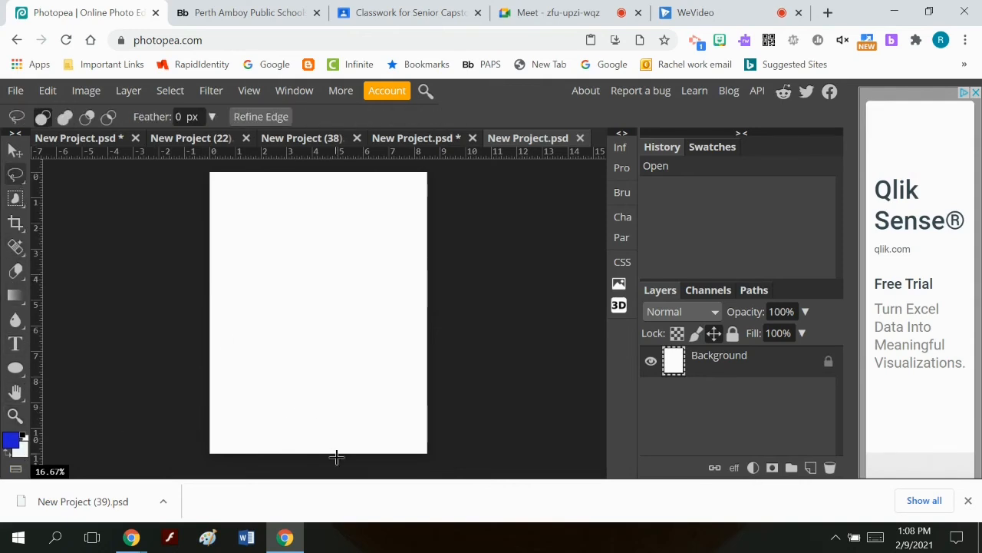
{"action": "mouse_move", "coordinate": [188, 408]}
{"action": "left_mouse_down"}
{"action": "mouse_move", "coordinate": [237, 356]}
{"action": "mouse_move", "coordinate": [245, 381]}
{"action": "mouse_move", "coordinate": [291, 384]}
{"action": "mouse_move", "coordinate": [324, 363]}
{"action": "mouse_move", "coordinate": [340, 407]}
{"action": "mouse_move", "coordinate": [327, 459]}
{"action": "mouse_move", "coordinate": [292, 473]}
{"action": "mouse_move", "coordinate": [234, 472]}
{"action": "mouse_move", "coordinate": [179, 457]}
{"action": "mouse_move", "coordinate": [168, 422]}
{"action": "mouse_move", "coordinate": [201, 396]}
{"action": "mouse_move", "coordinate": [177, 408]}
{"action": "left_mouse_up"}
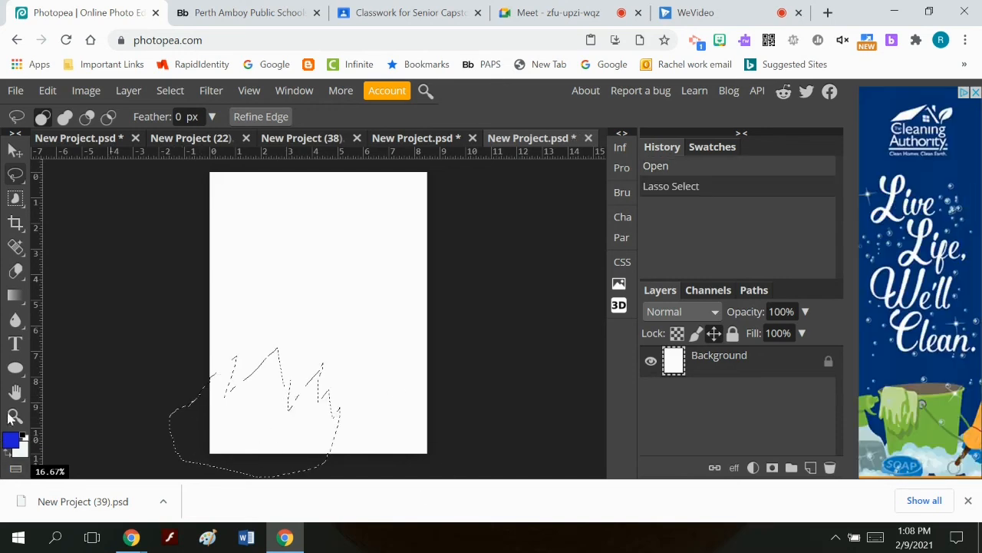
- Set the foreground colour to green, hex 1fd724
{"action": "left_click", "coordinate": [11, 441]}
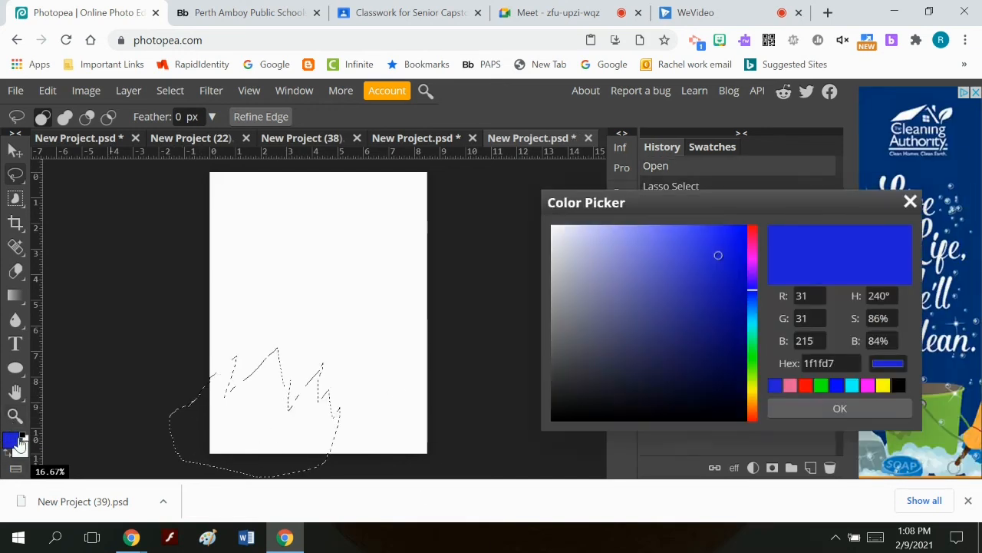
{"action": "left_click", "coordinate": [753, 356]}
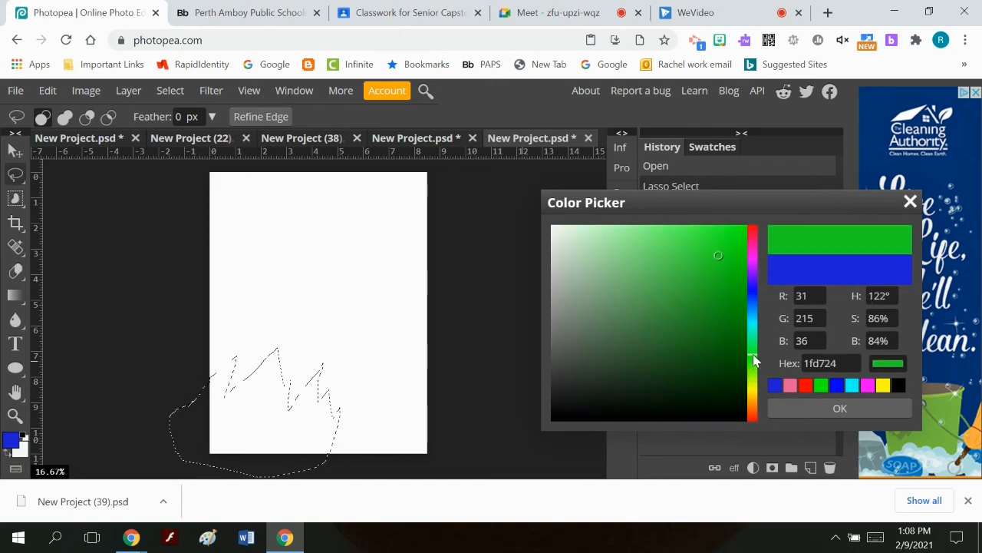
{"action": "left_click", "coordinate": [784, 412]}
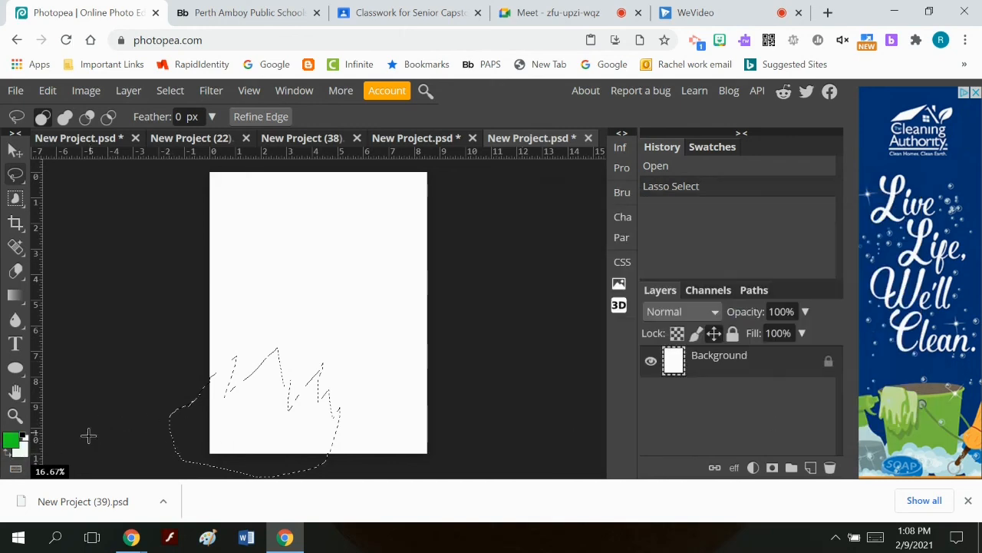
- Fill the grass selection with a linear green-to-white gradient running from its top to its bottom
{"action": "left_click", "coordinate": [14, 297]}
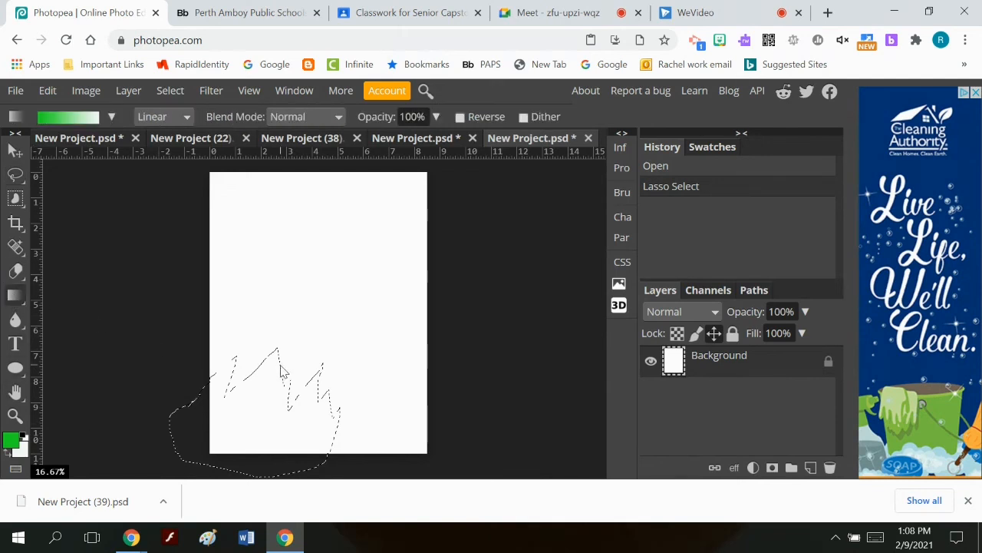
{"action": "left_click_drag", "start_coordinate": [267, 339], "coordinate": [287, 462]}
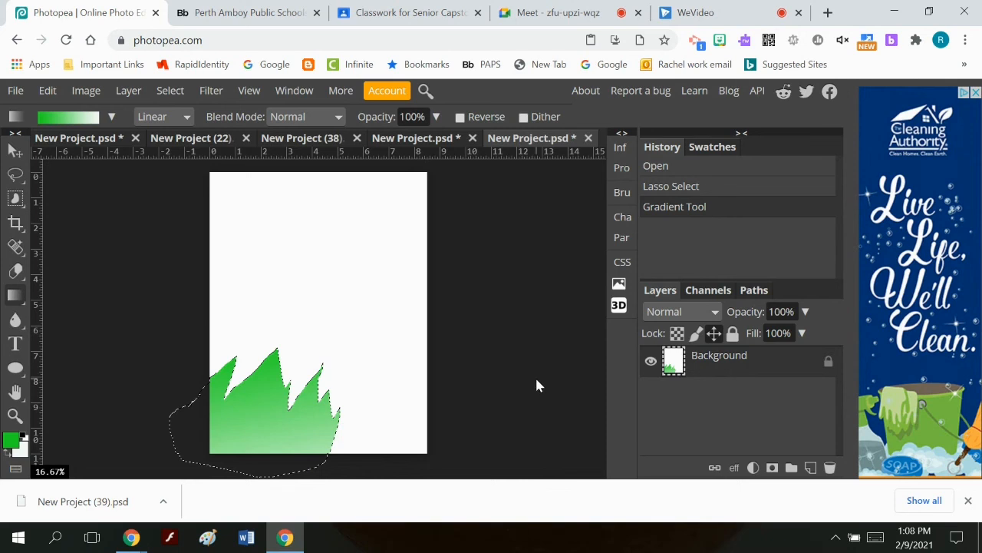
- Try to warp the selected grass on the locked Background layer
{"action": "left_click", "coordinate": [51, 91]}
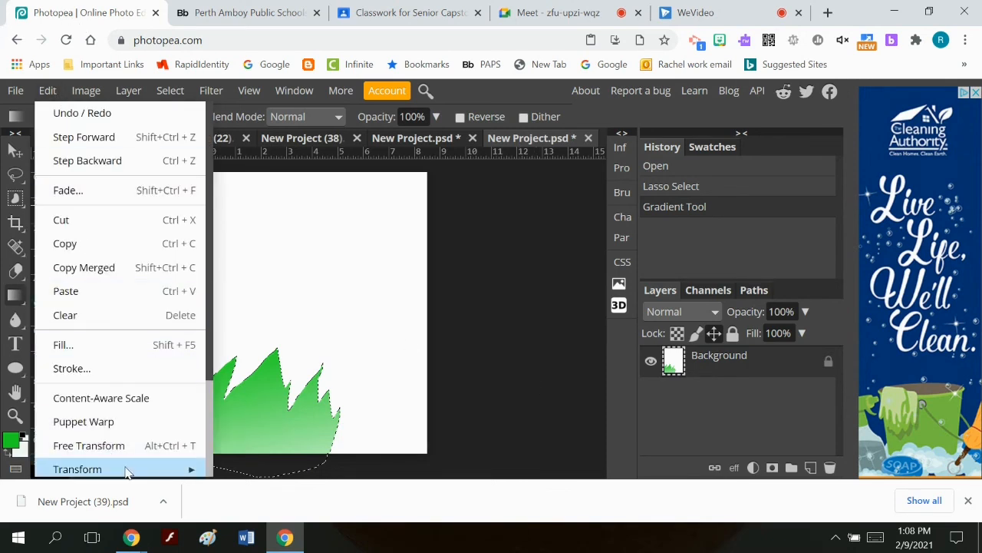
{"action": "mouse_move", "coordinate": [125, 469]}
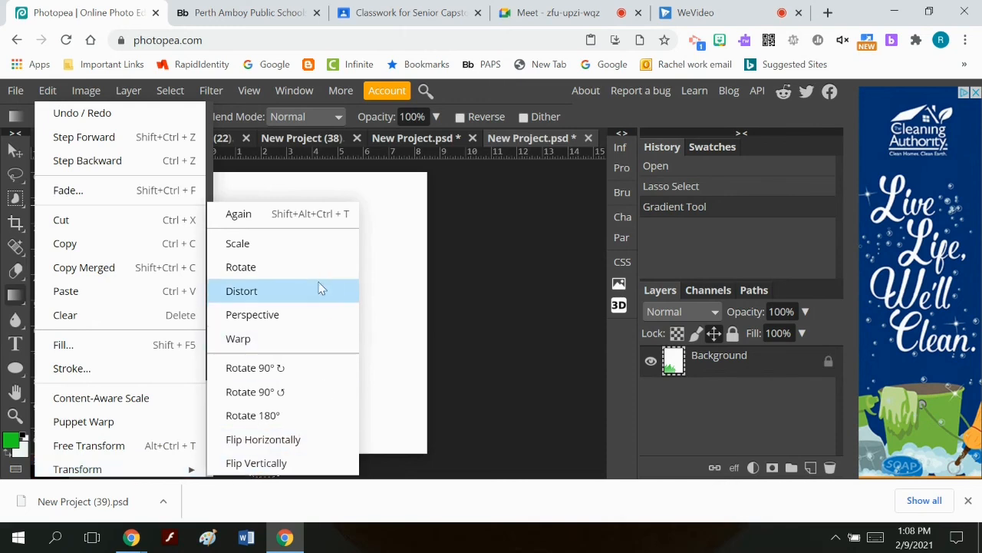
{"action": "left_click", "coordinate": [297, 337]}
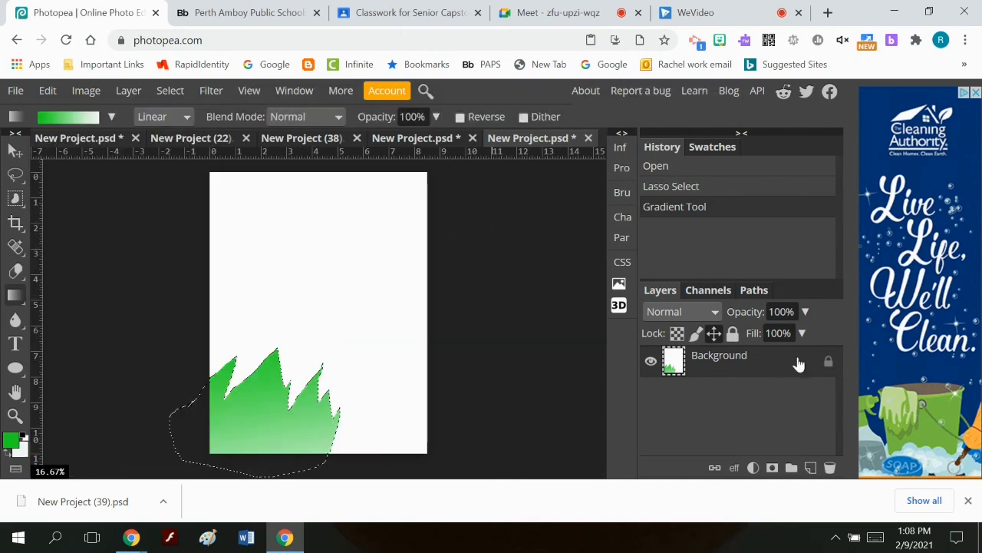
- Unlock the Background layer and warp the selected grass by pulling its upper-right corner outward to the right
{"action": "left_click", "coordinate": [827, 362]}
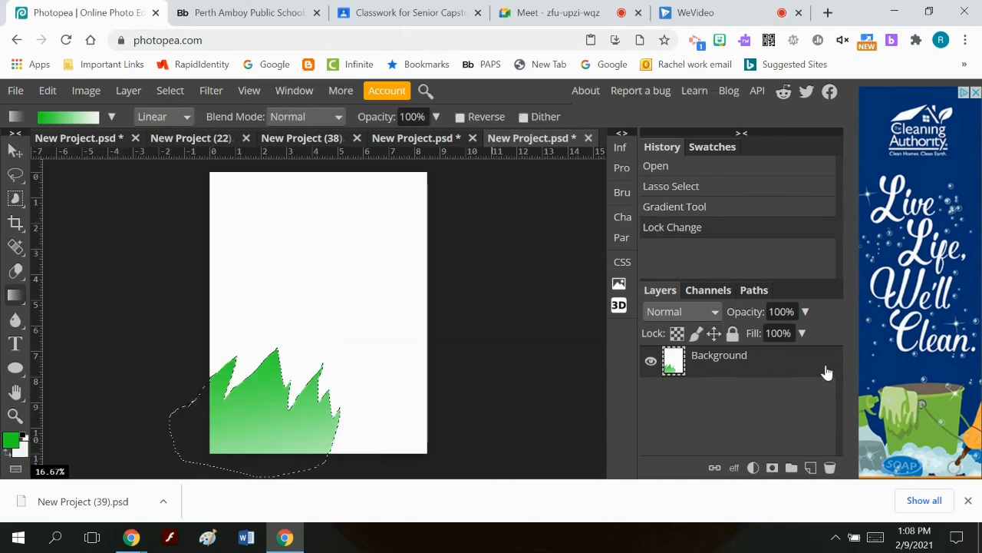
{"action": "left_click", "coordinate": [47, 90]}
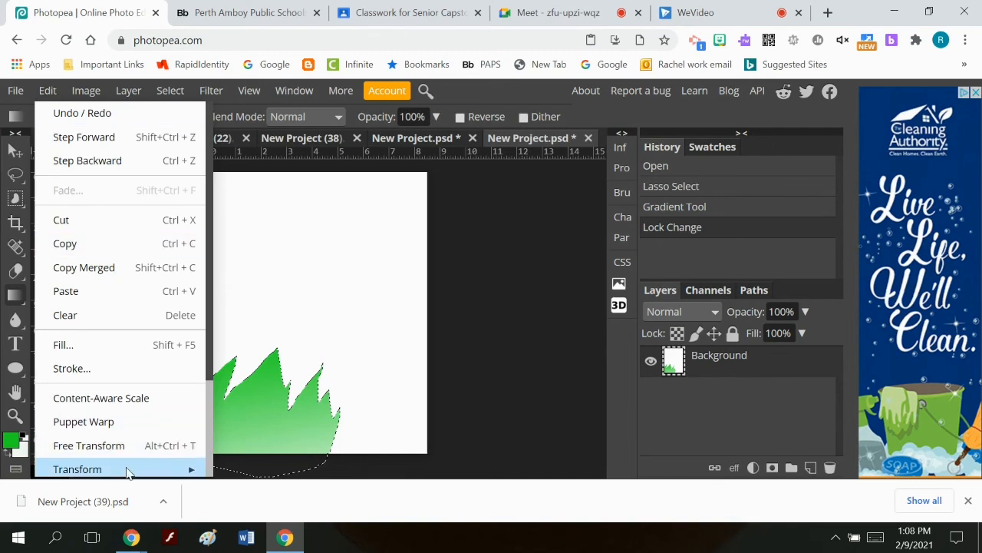
{"action": "mouse_move", "coordinate": [126, 468]}
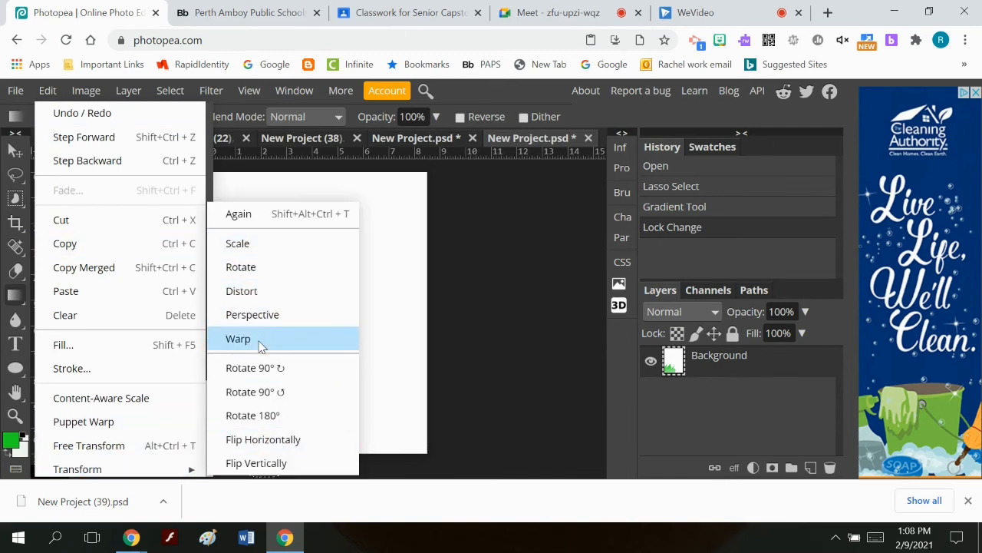
{"action": "left_click", "coordinate": [261, 346]}
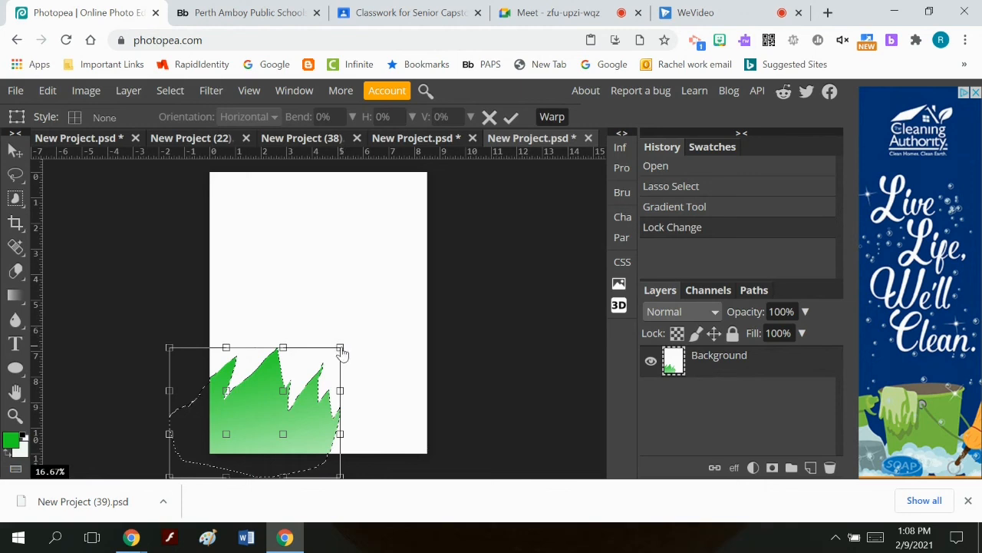
{"action": "left_click_drag", "start_coordinate": [342, 353], "coordinate": [387, 349]}
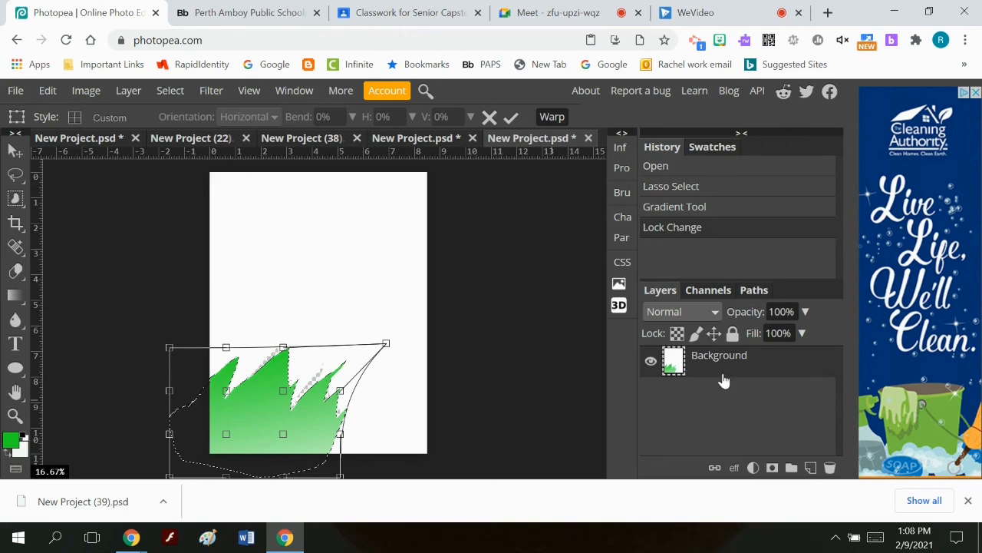
{"action": "left_click", "coordinate": [509, 118]}
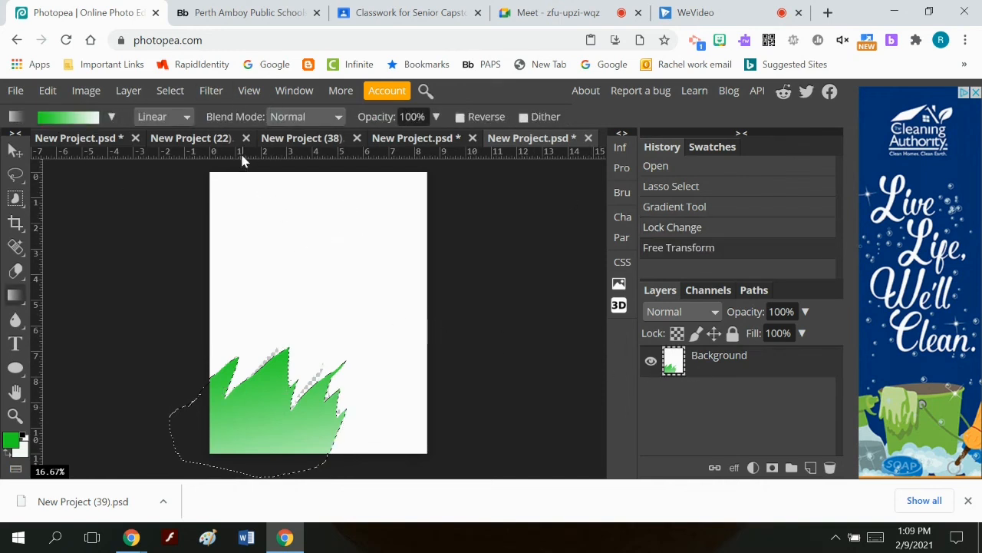
- Delete the white background around the grass using a Color Range selection with a fuzziness of 40, and leave nothing selected
{"action": "left_click", "coordinate": [167, 91]}
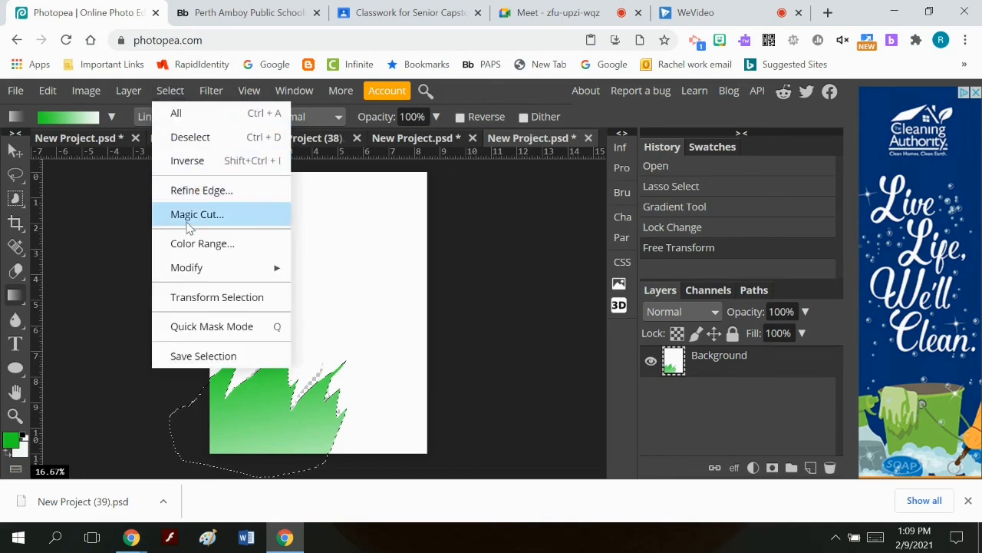
{"action": "left_click", "coordinate": [177, 137]}
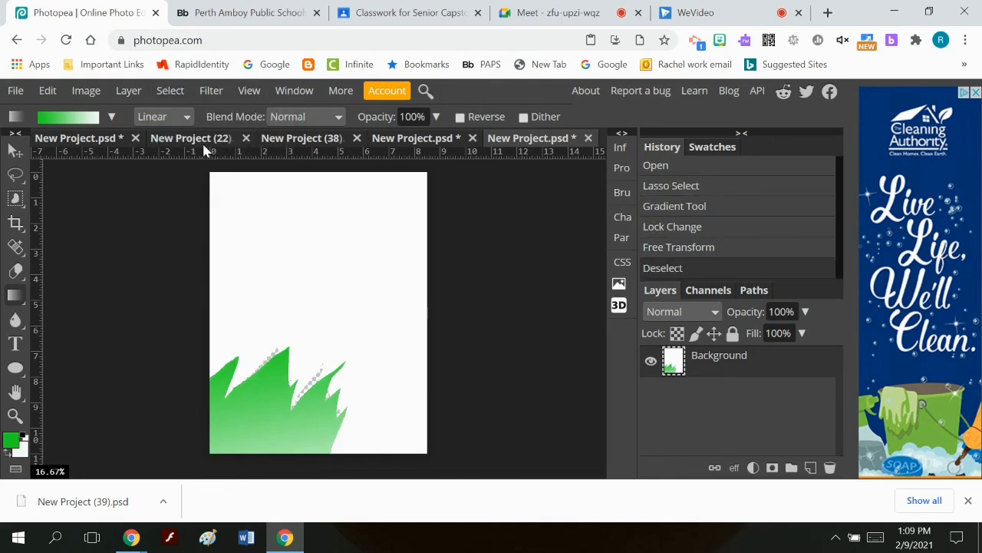
{"action": "left_click", "coordinate": [170, 91]}
{"action": "mouse_move", "coordinate": [244, 271]}
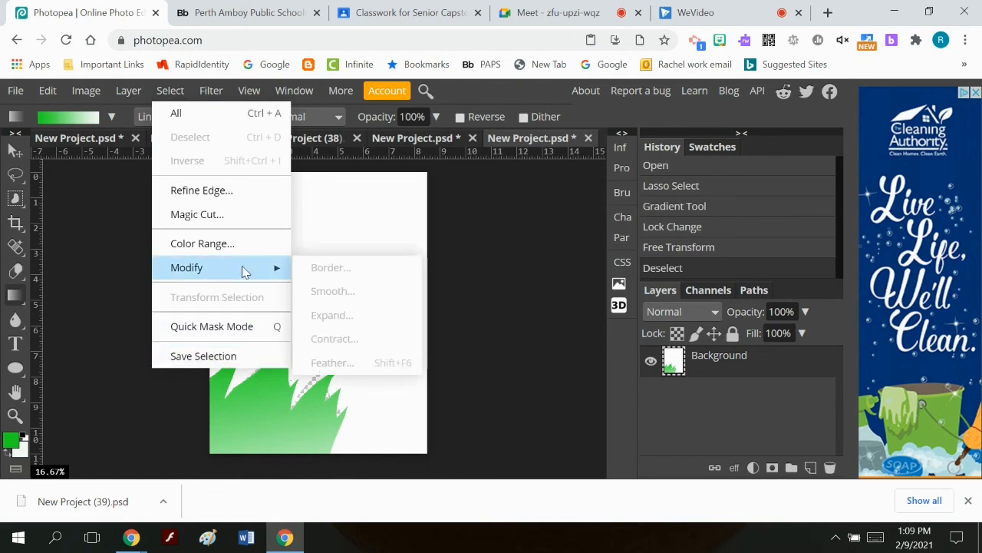
{"action": "left_click", "coordinate": [202, 243]}
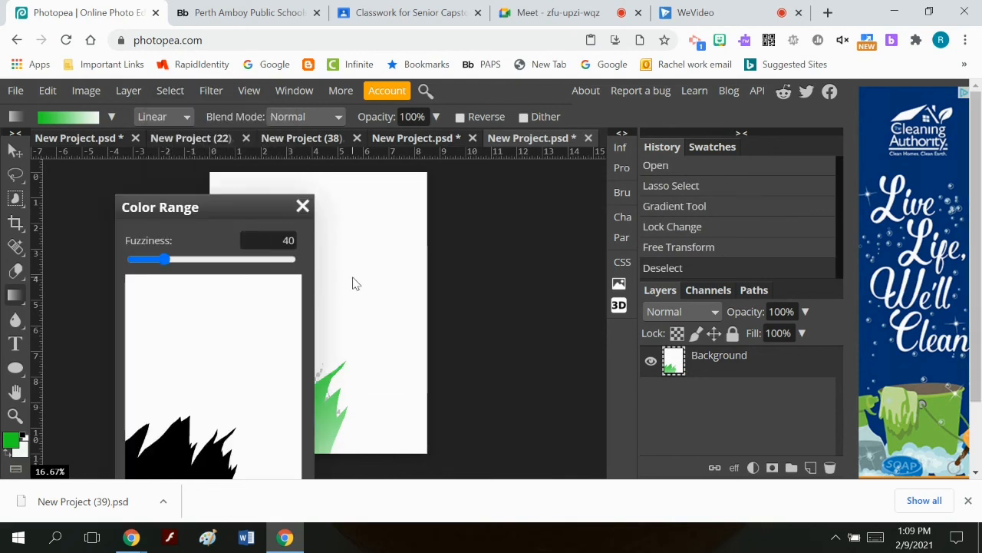
{"action": "left_click_drag", "start_coordinate": [227, 207], "coordinate": [207, 91]}
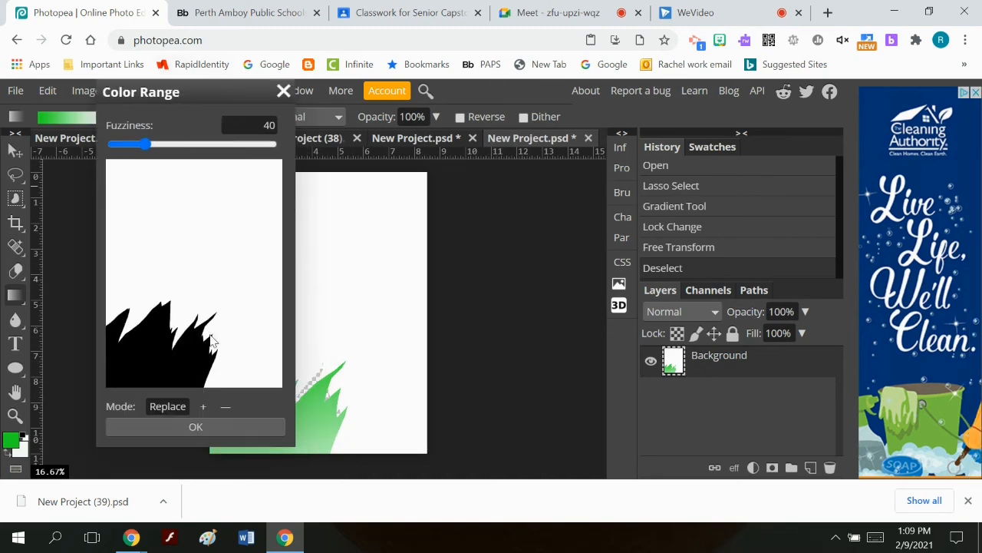
{"action": "left_click", "coordinate": [218, 429]}
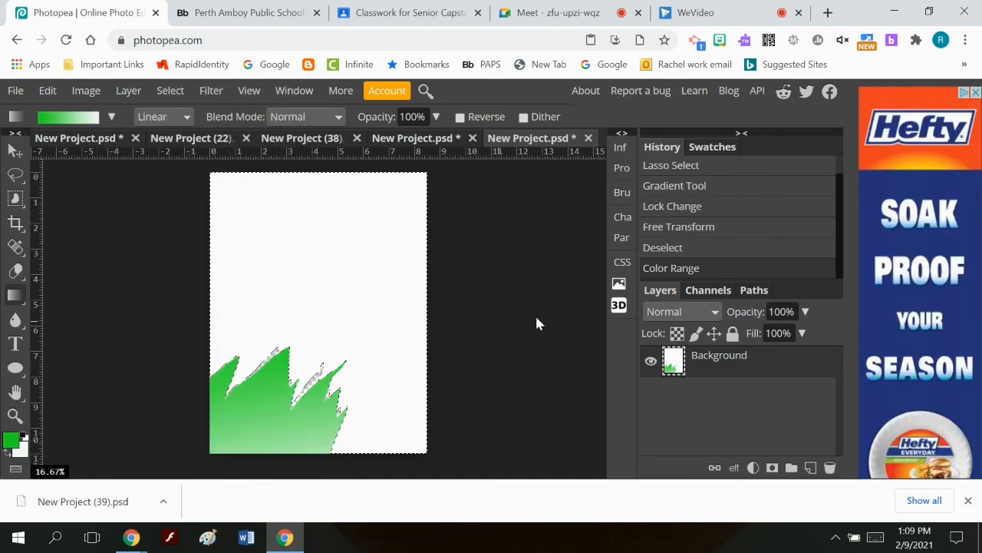
{"action": "key", "text": "Delete"}
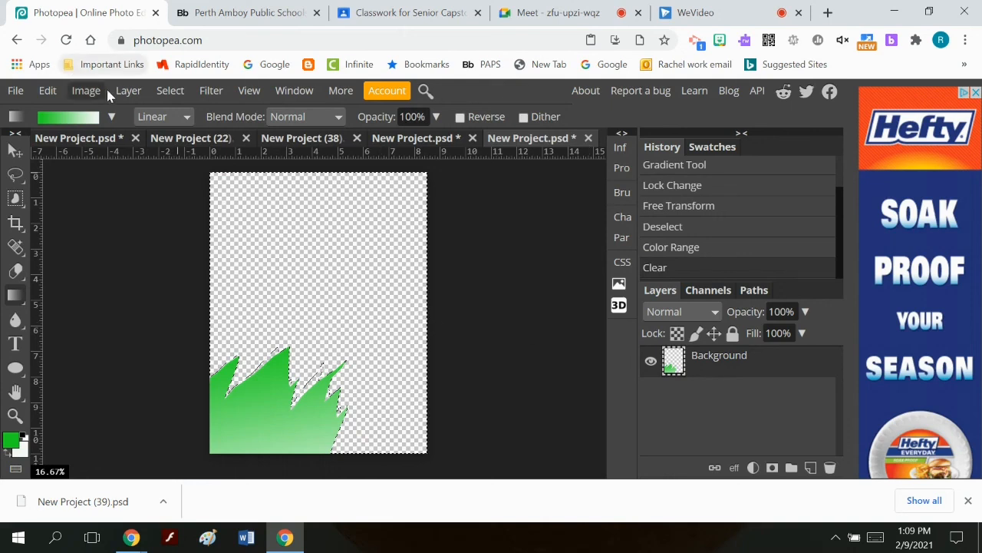
{"action": "key", "text": "ctrl+d"}
- Draw a tall blue ellipse in the upper middle of the canvas and a small oval eye inside its left half
{"action": "left_click", "coordinate": [15, 370]}
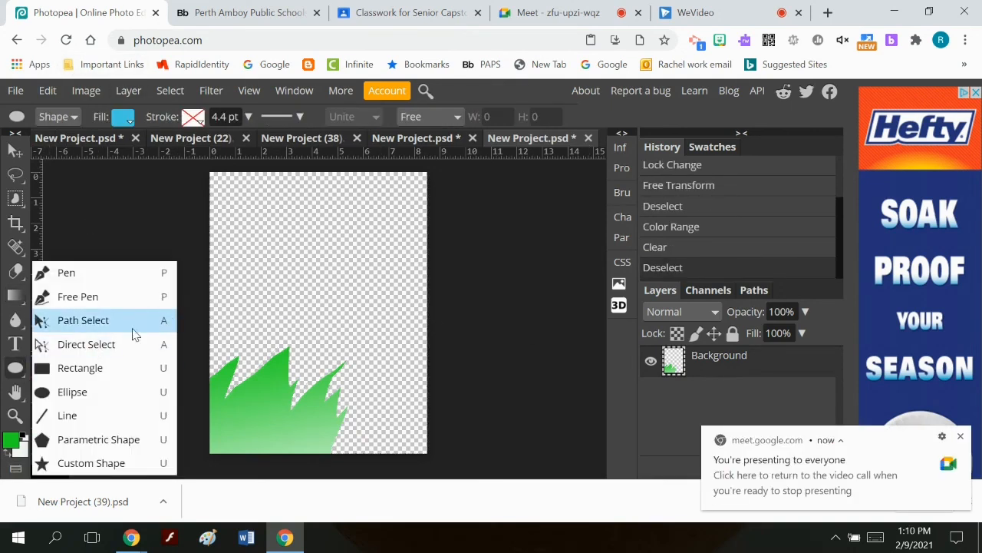
{"action": "left_click", "coordinate": [92, 390]}
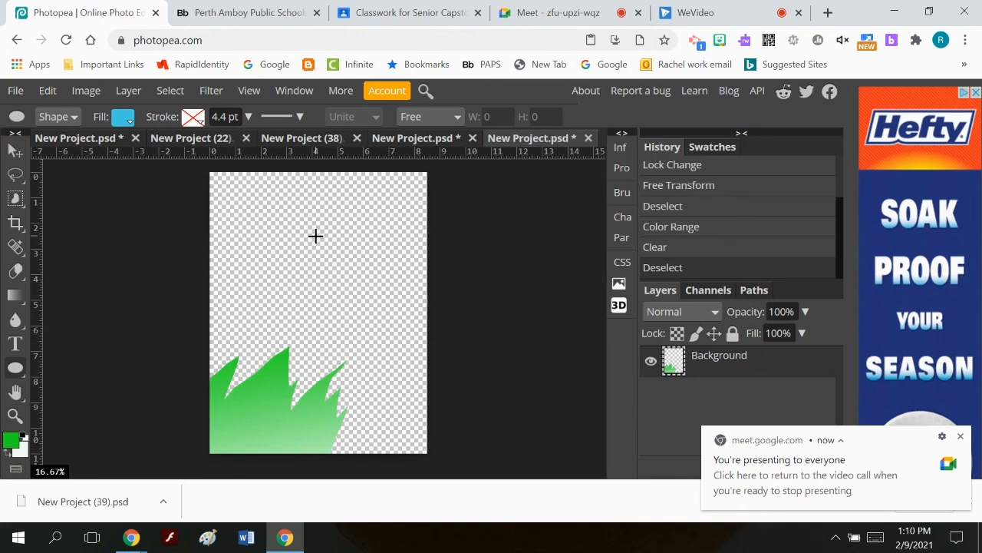
{"action": "left_click_drag", "start_coordinate": [296, 220], "coordinate": [357, 309]}
{"action": "left_click_drag", "start_coordinate": [313, 251], "coordinate": [324, 273]}
{"action": "left_click", "coordinate": [124, 119]}
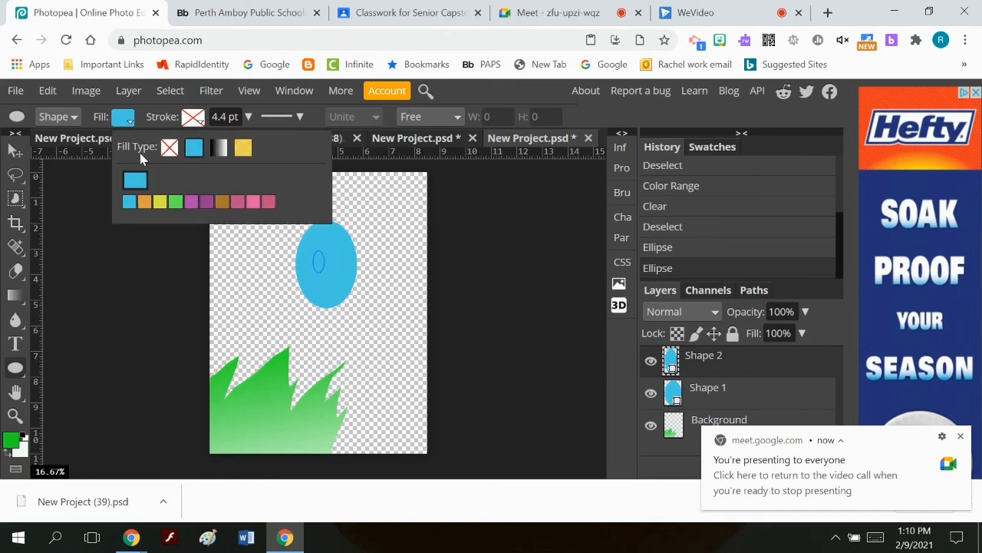
{"action": "left_click", "coordinate": [135, 183]}
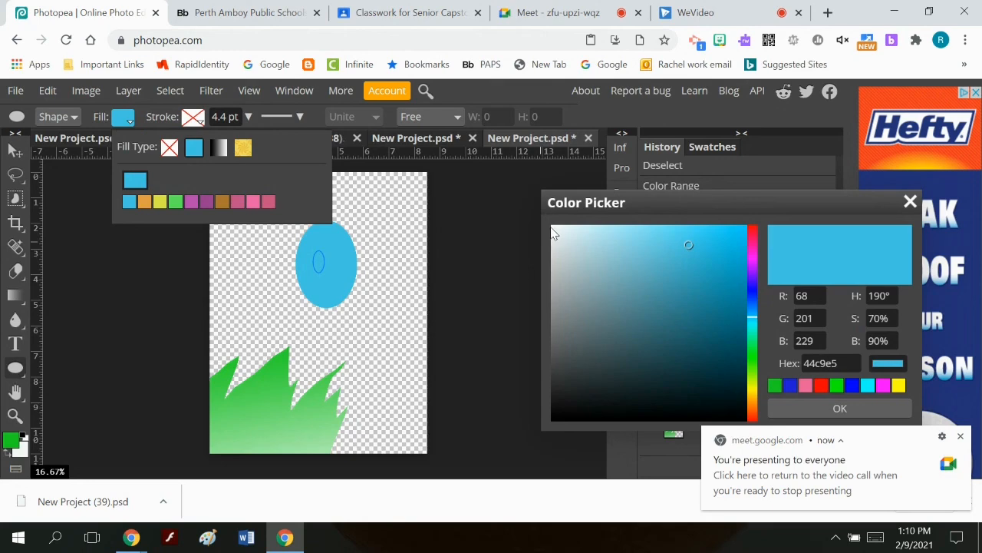
{"action": "left_click", "coordinate": [840, 408]}
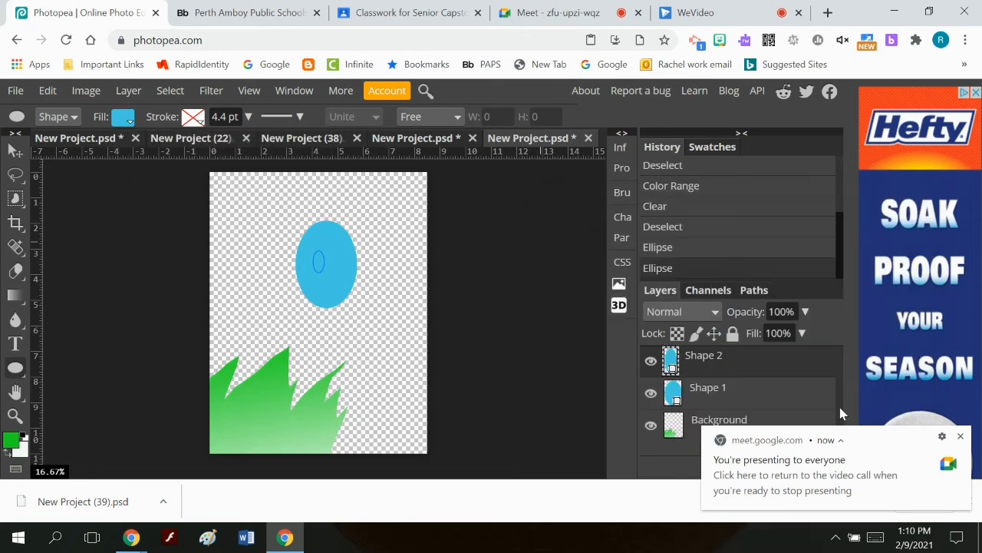
- Set the small eye ellipse's fill to off-white, hex f9fafa
{"action": "left_click", "coordinate": [125, 117]}
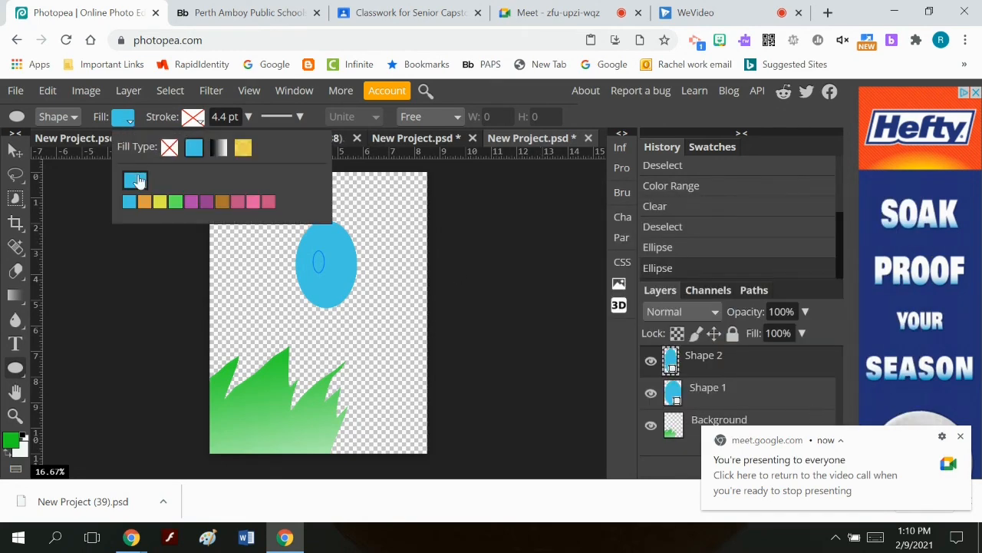
{"action": "left_click", "coordinate": [135, 181]}
{"action": "left_click", "coordinate": [552, 229]}
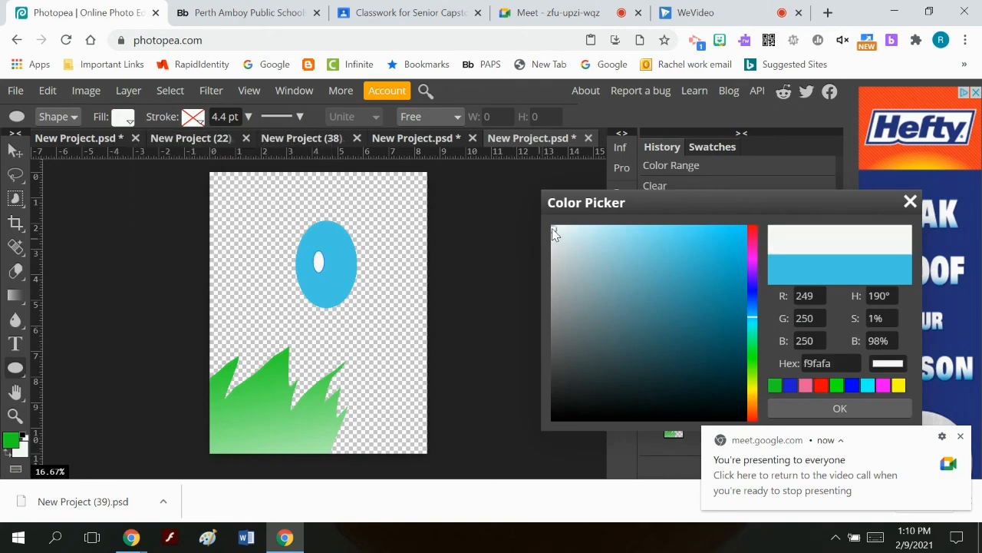
{"action": "left_click", "coordinate": [822, 408]}
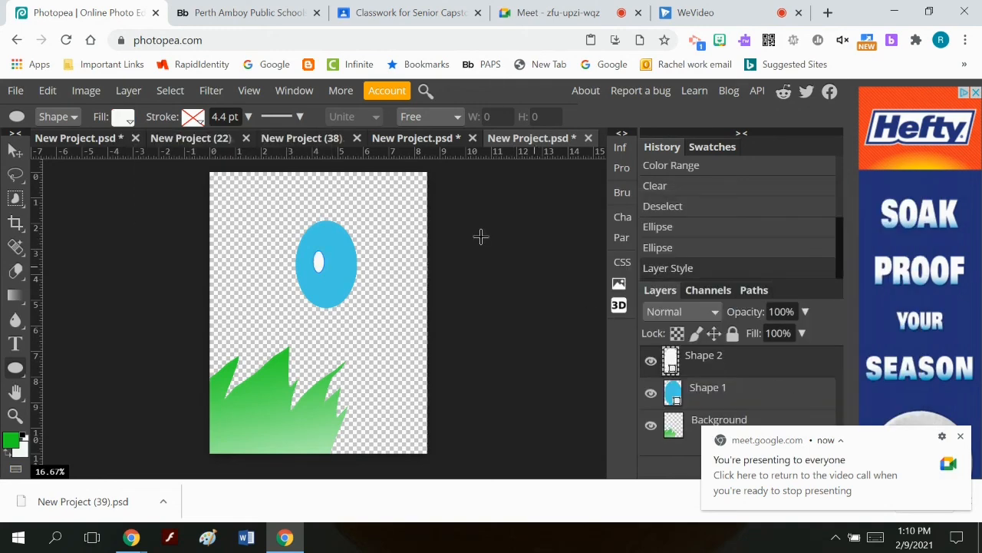
- Draw a second, larger off-white oval eye on the right half of the blue face and add a black pupil to each eye
{"action": "left_click_drag", "start_coordinate": [331, 253], "coordinate": [349, 280]}
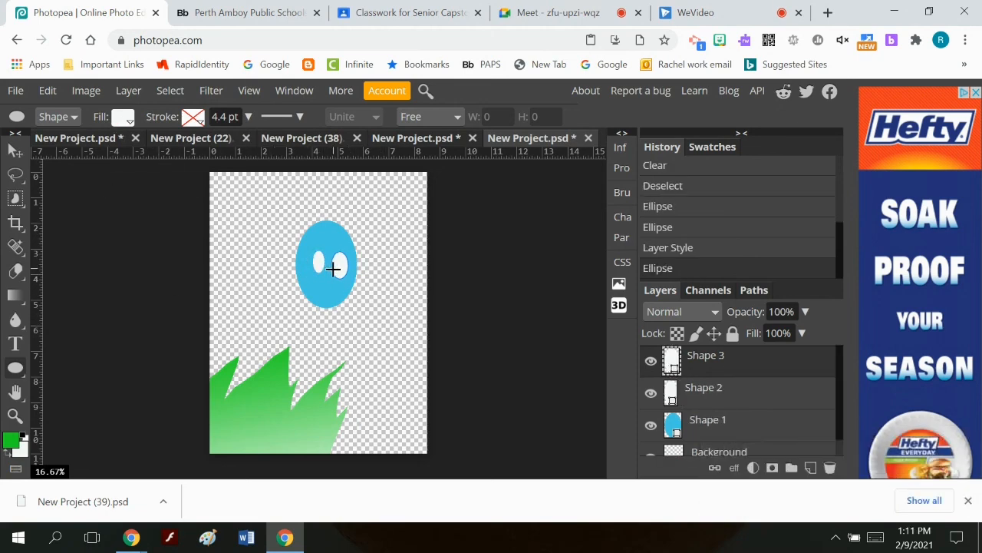
{"action": "left_click_drag", "start_coordinate": [333, 266], "coordinate": [342, 275]}
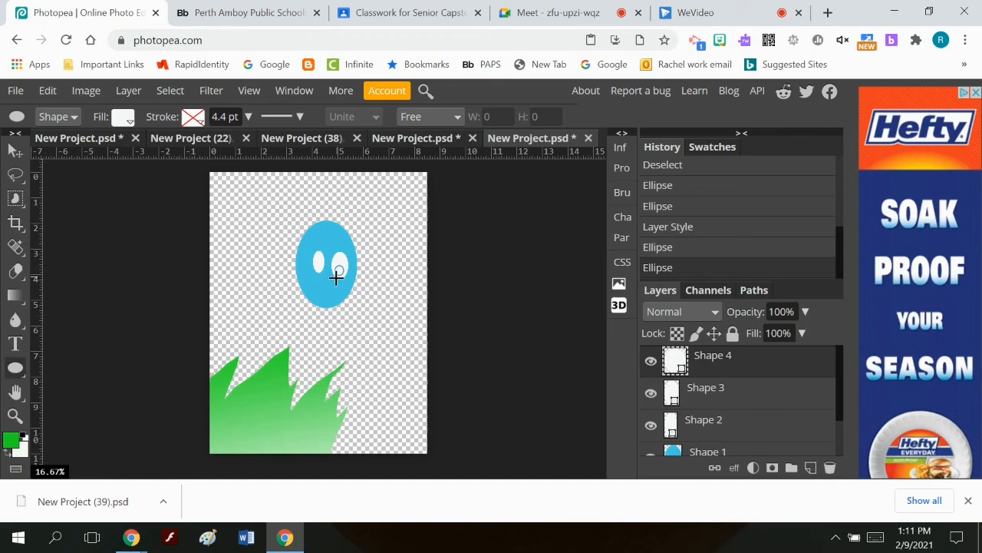
{"action": "left_click", "coordinate": [125, 118]}
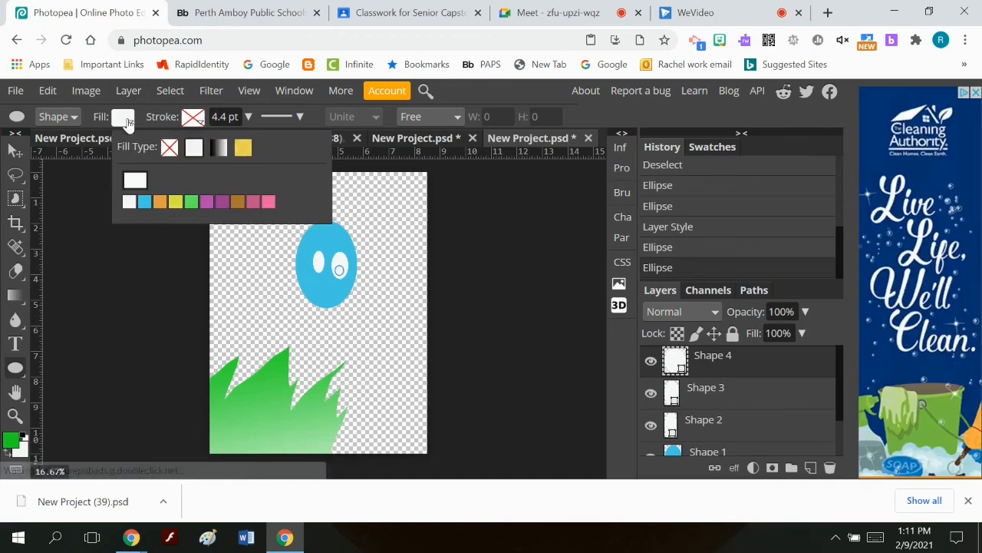
{"action": "left_click", "coordinate": [136, 184]}
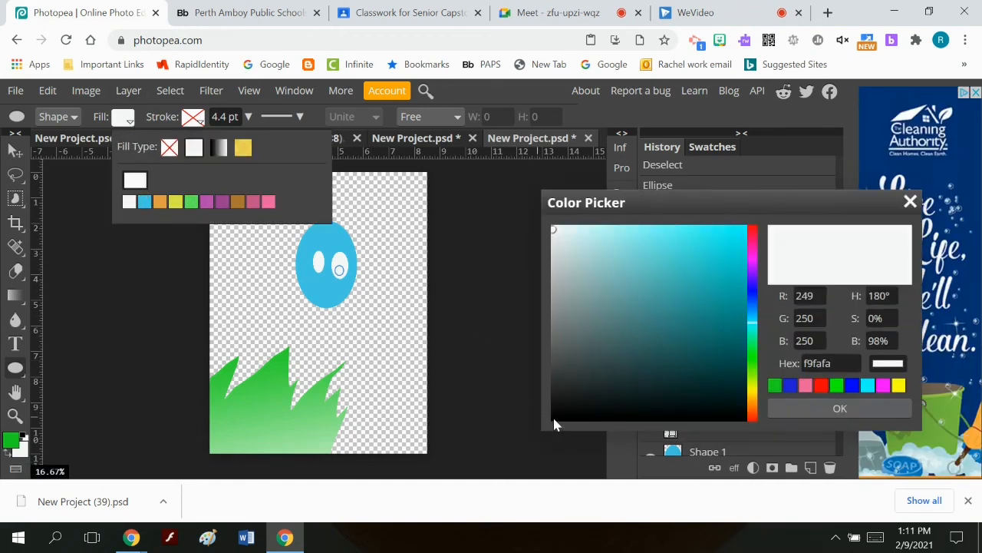
{"action": "left_click", "coordinate": [554, 422]}
{"action": "left_click", "coordinate": [813, 409]}
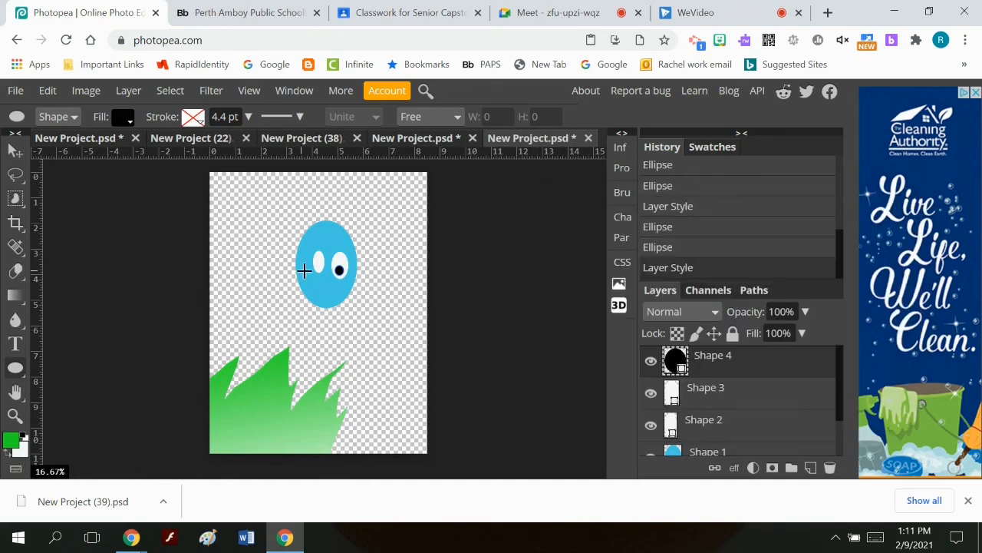
{"action": "left_click_drag", "start_coordinate": [317, 260], "coordinate": [322, 274]}
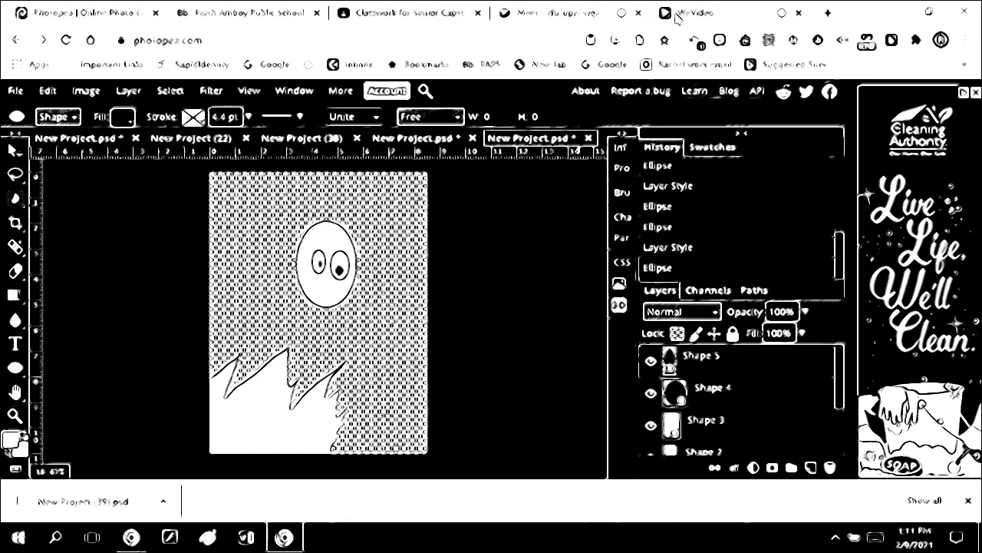
- Switch to the Google Meet call
{"action": "left_click", "coordinate": [581, 14]}
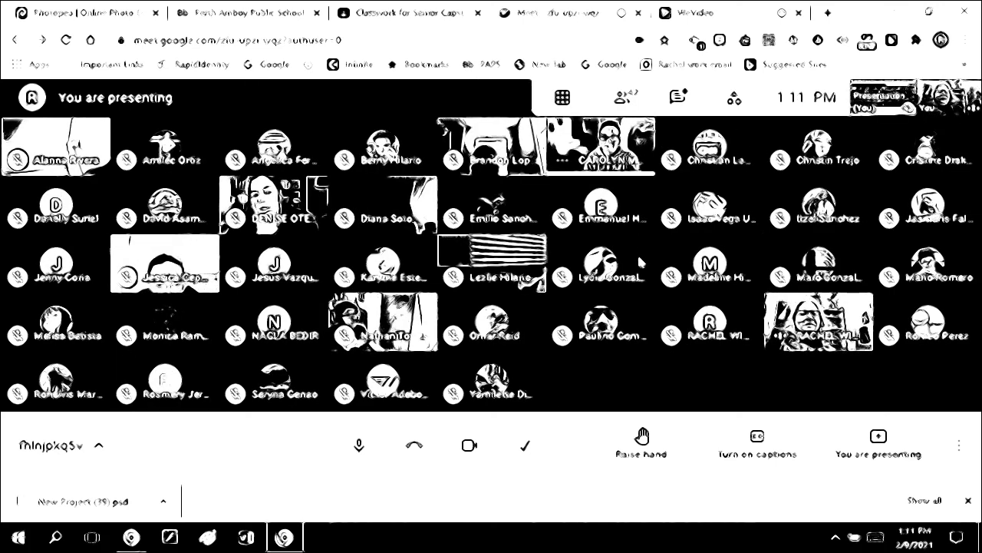